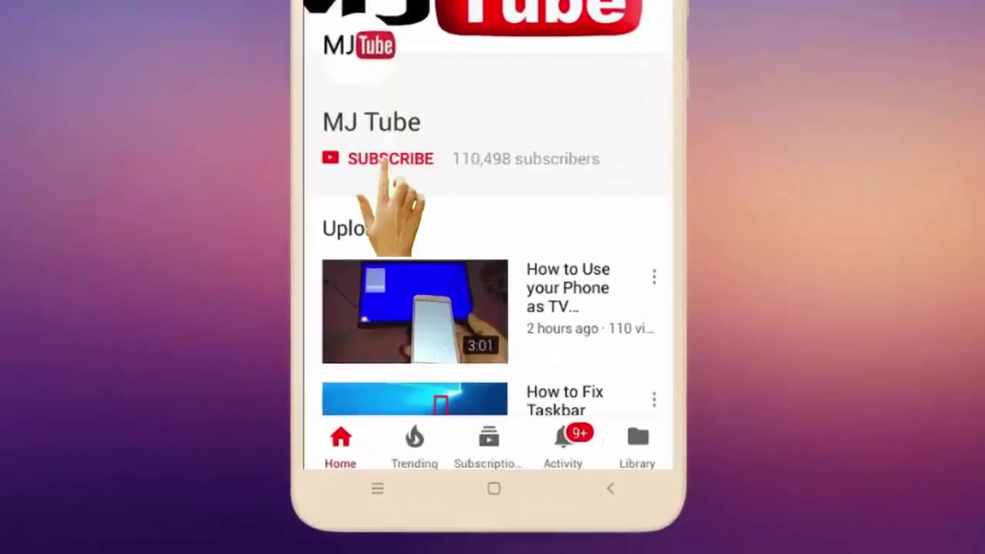
Subscribe to the channel and set the bell to all notifications
left_click(422, 283)
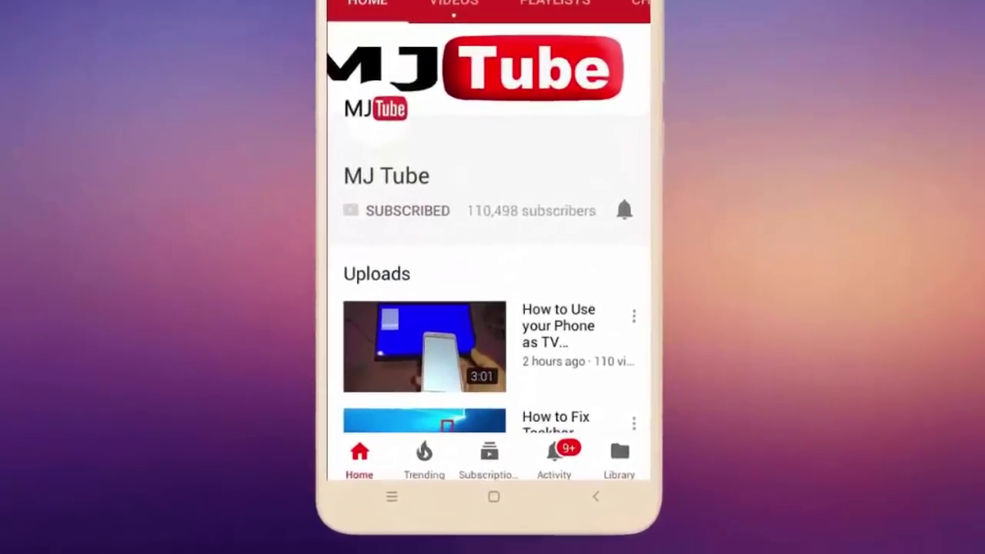
left_click(598, 275)
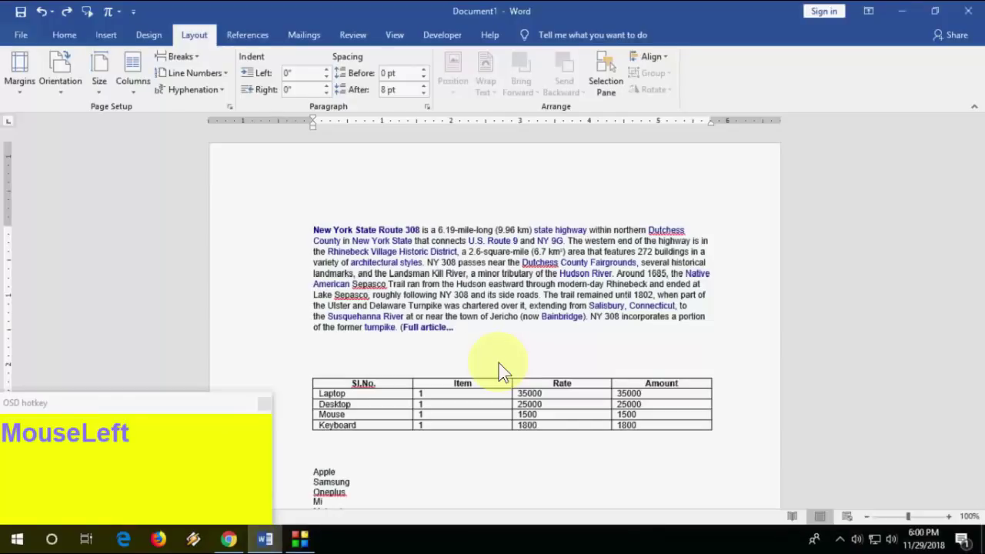
Select the Route 308 paragraph and unlink its fields so the hyperlinks become plain black text
key("F9")
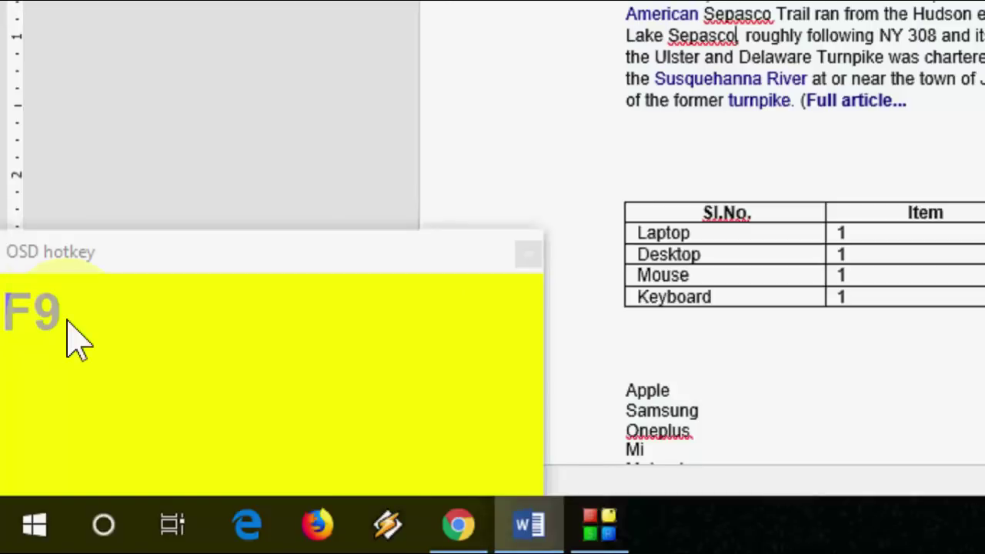
key("F10")
left_click(345, 280)
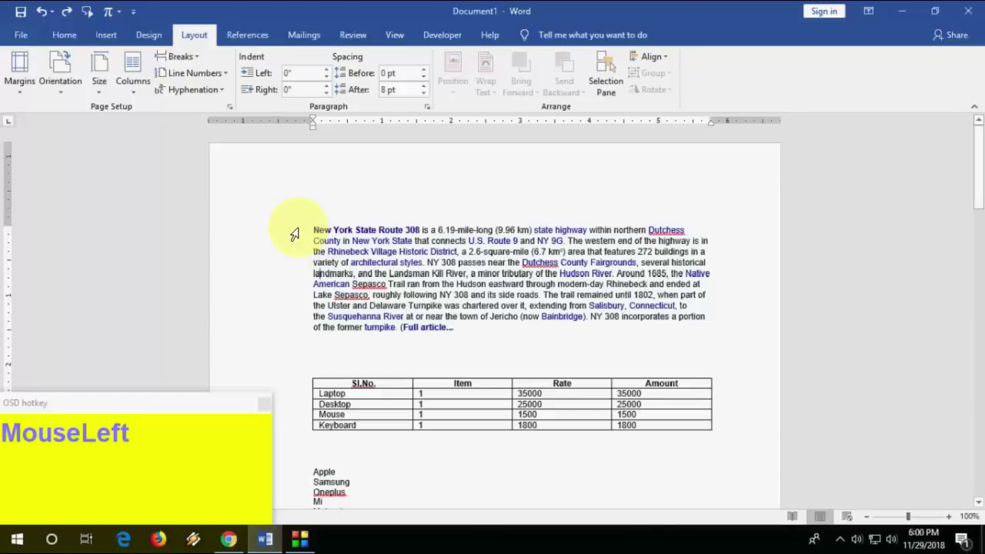
left_click_drag(300, 237, 292, 213)
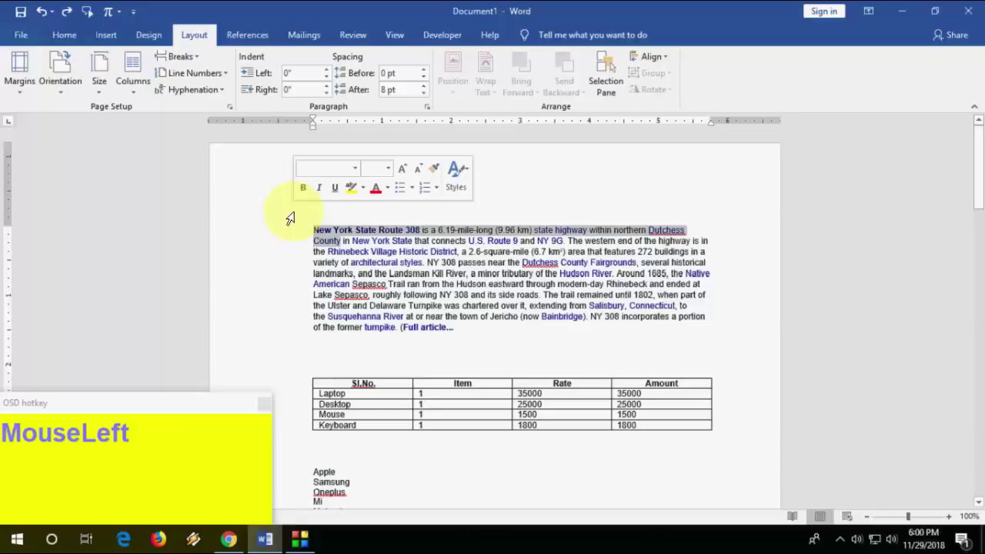
key("shift+Down")
key("shift+Down")
key("shift+Down")
key("shift+Down")
key("shift+Down")
key("shift+Down")
key("shift+Down")
key("shift+Down")
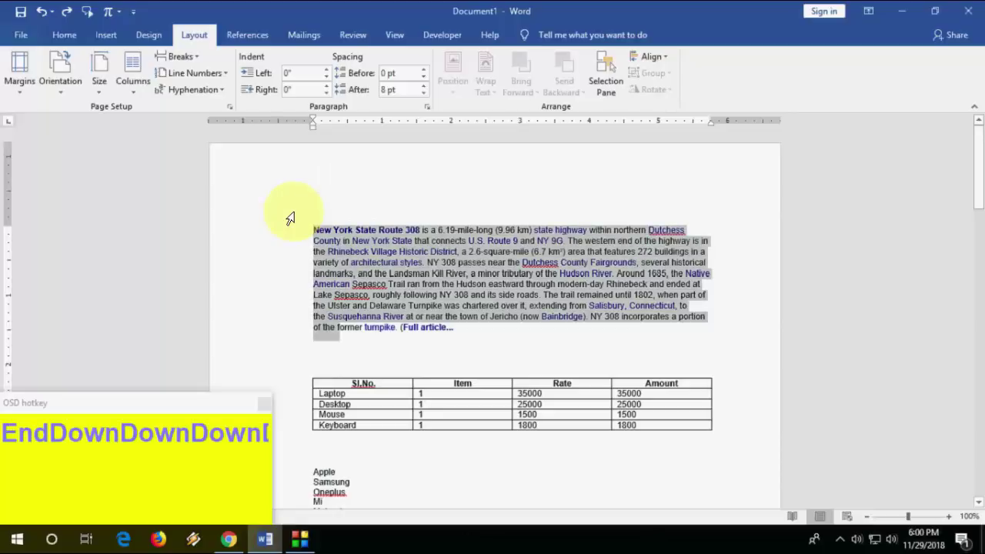
key("shift+End")
key("shift+Left")
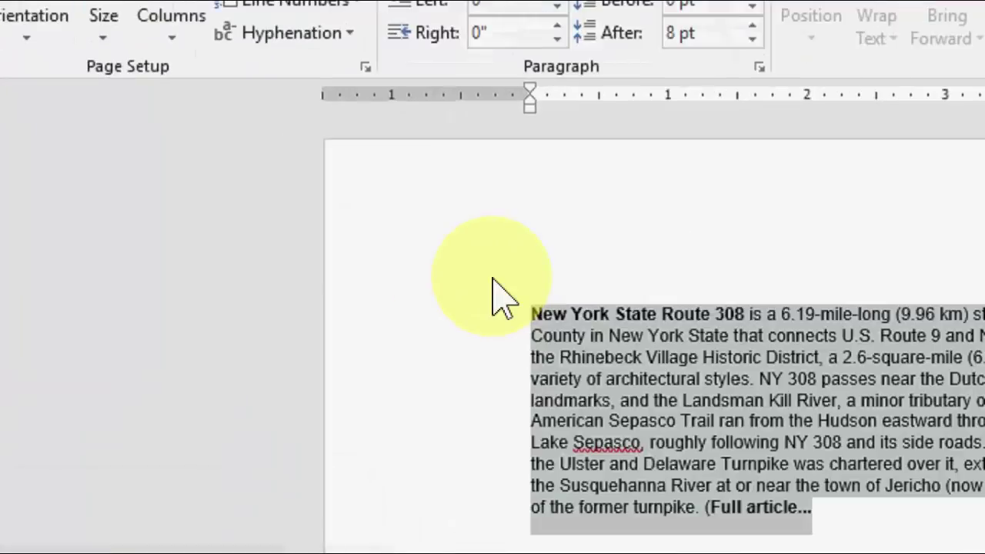
key("F10")
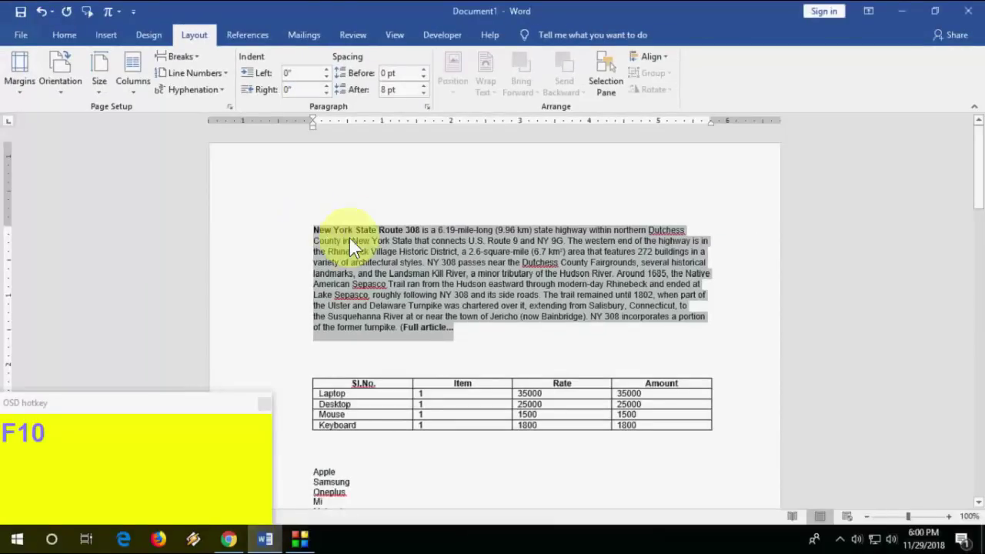
left_click(292, 220)
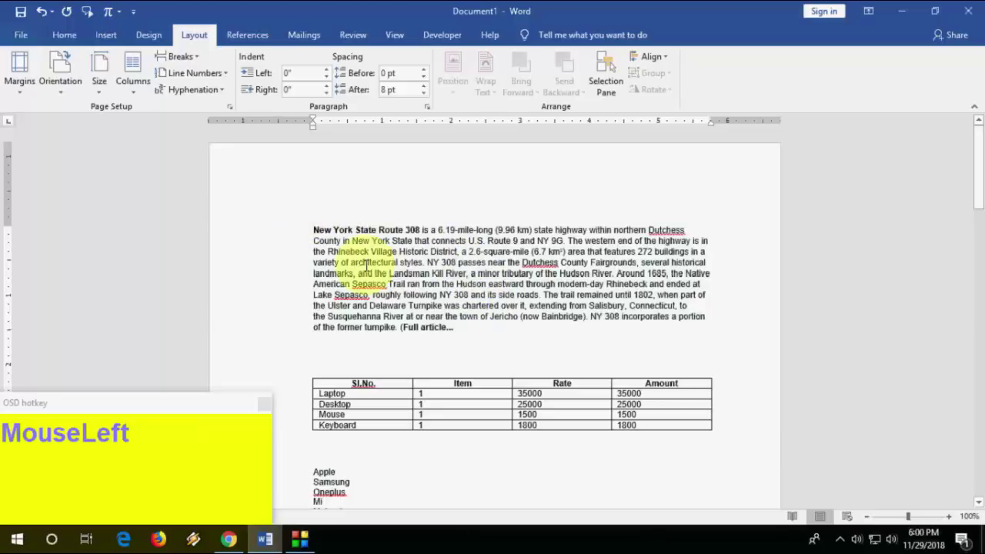
left_click(411, 349)
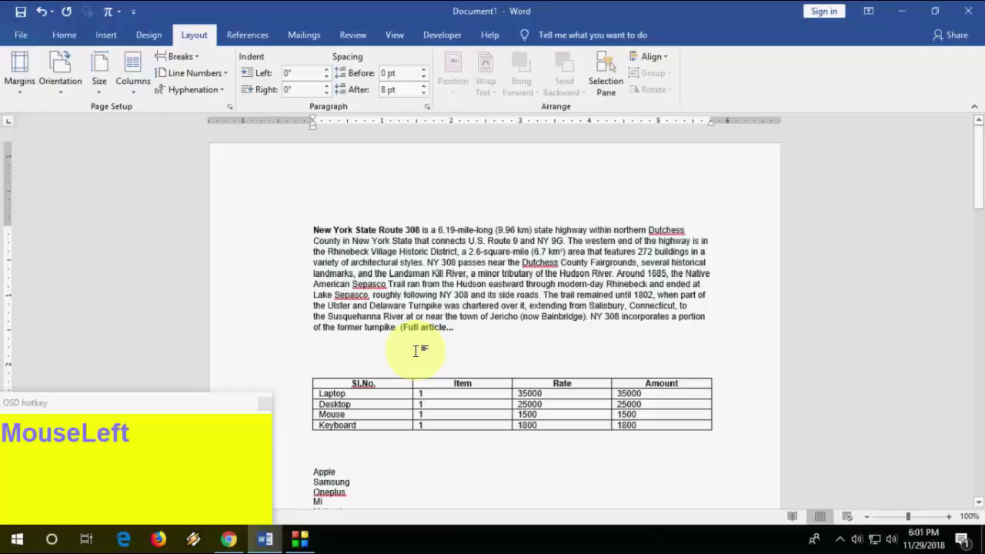
type("---")
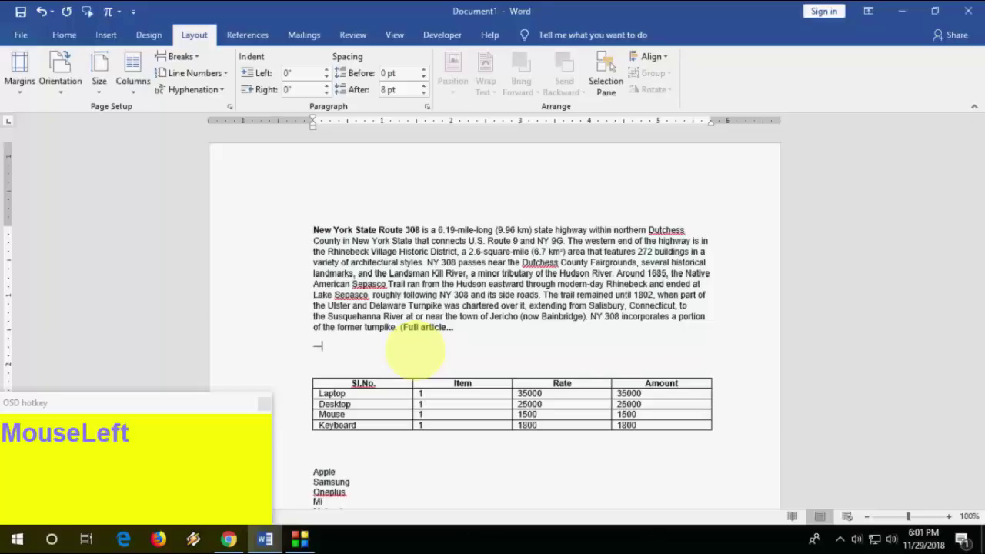
key("Return")
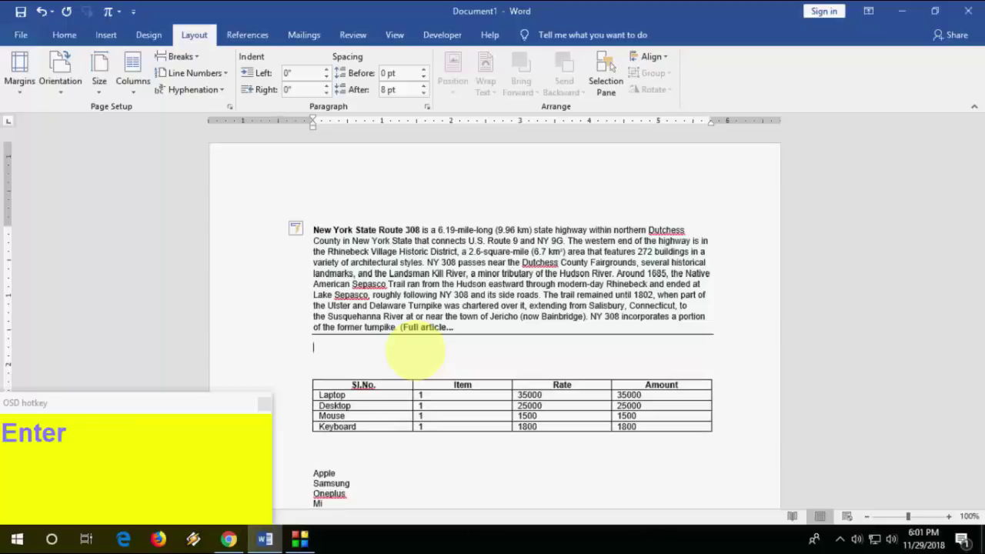
key("ctrl+z")
key("ctrl+z")
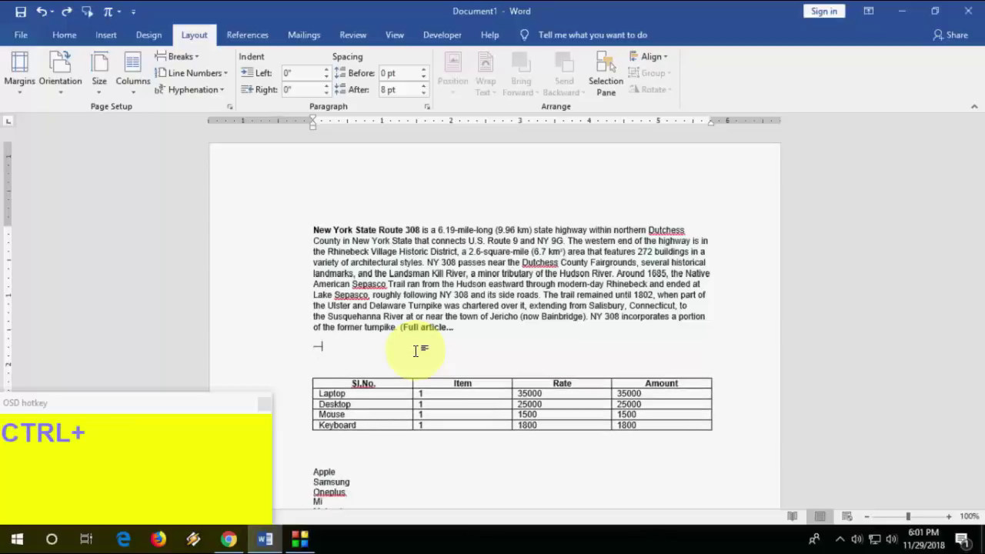
key("BackSpace")
type("===")
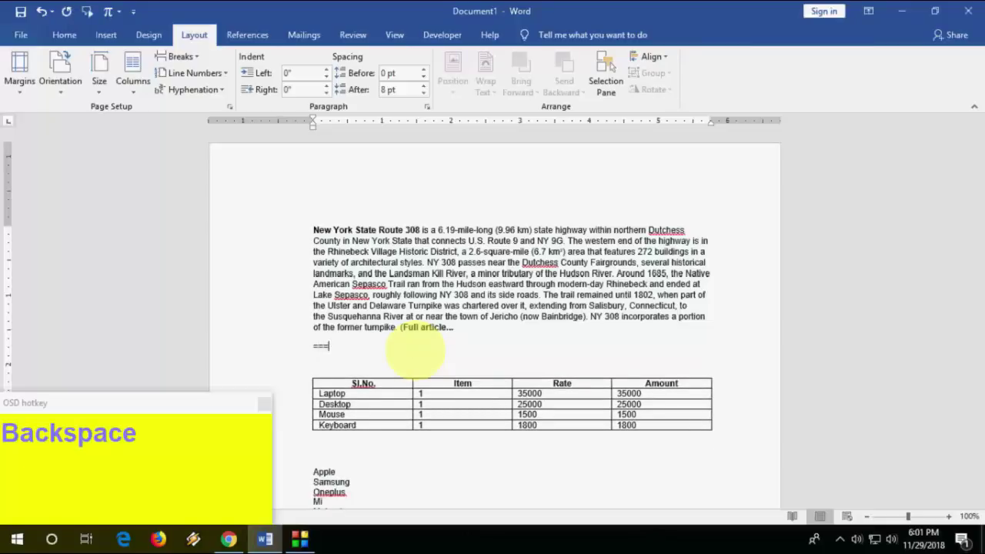
key("Return")
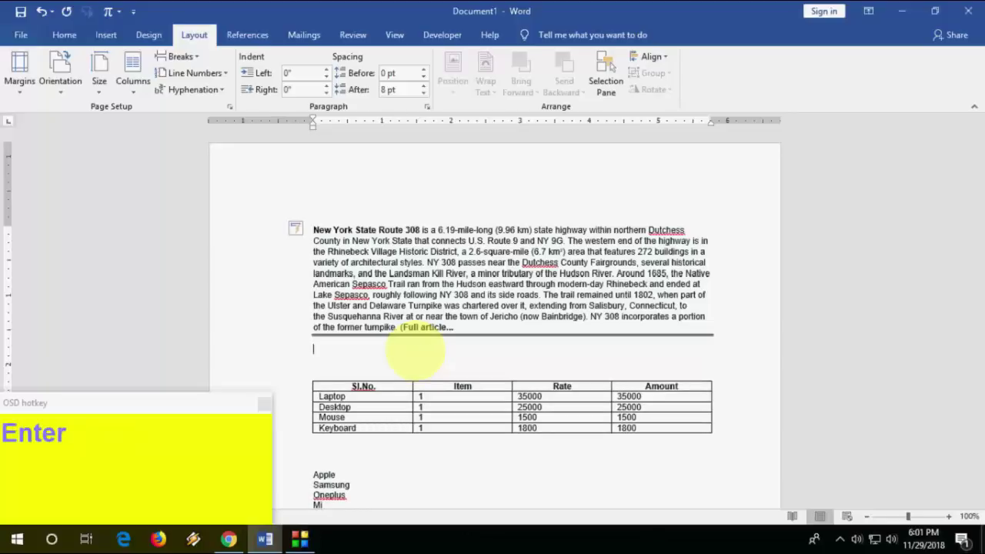
key("ctrl+z")
key("ctrl+z")
key("ctrl+z")
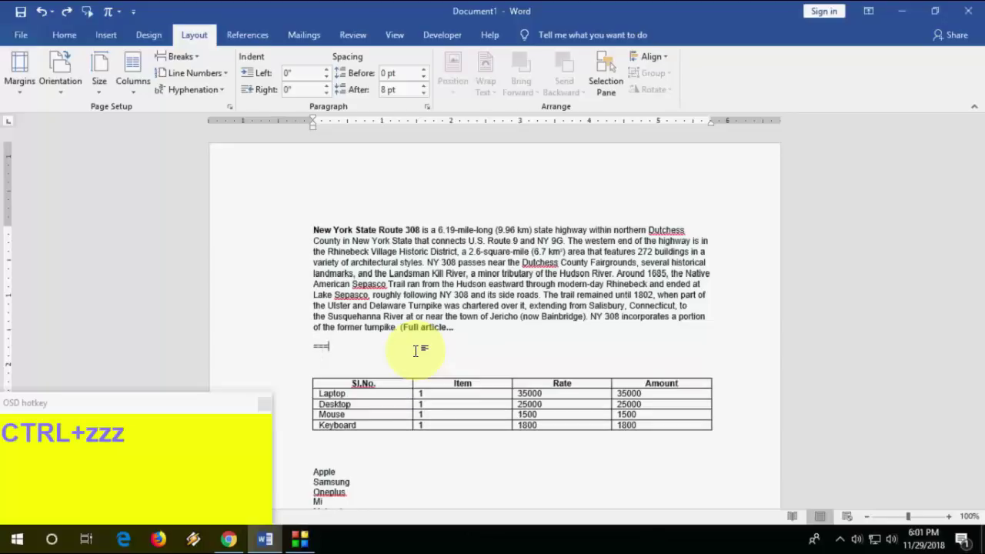
key("ctrl+z")
Type 'sfsdf' at a click-and-type spot toward the right below the table
scroll(416, 350, "down", 4)
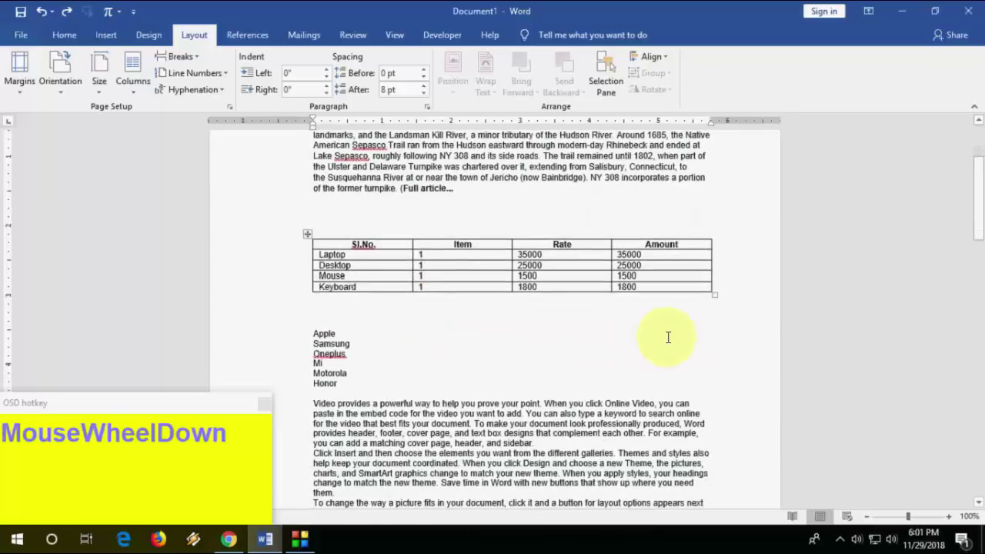
left_click(385, 312)
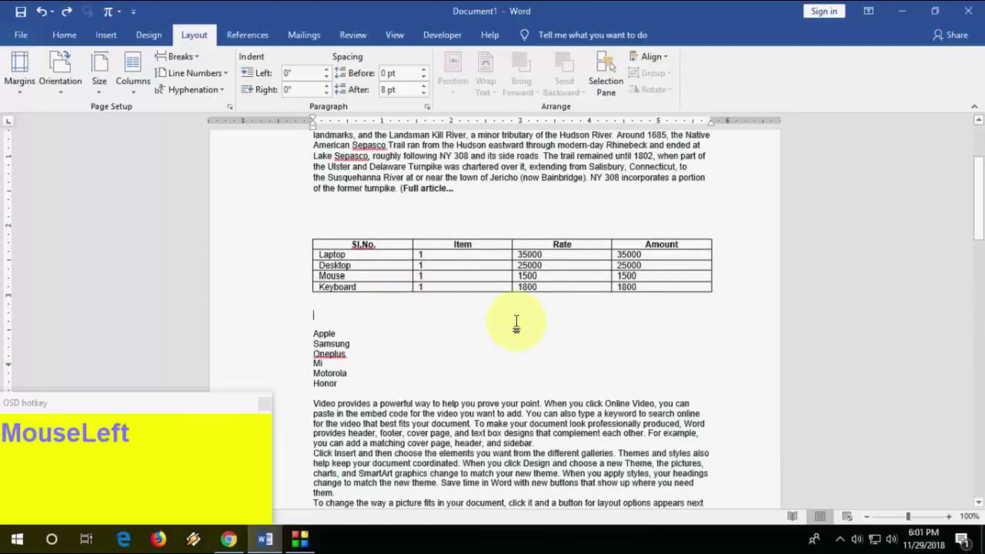
left_click(502, 208)
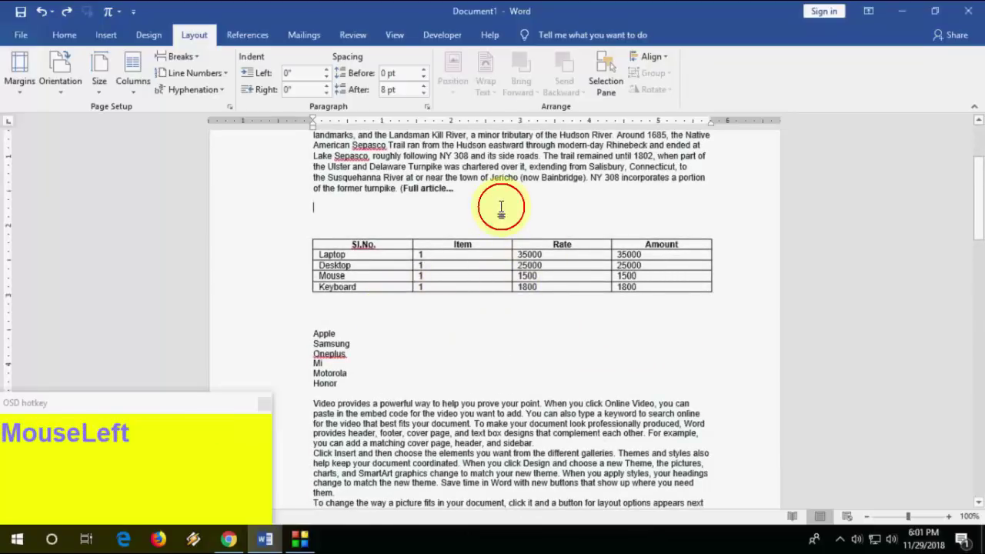
double_click(609, 314)
type("sfsdf")
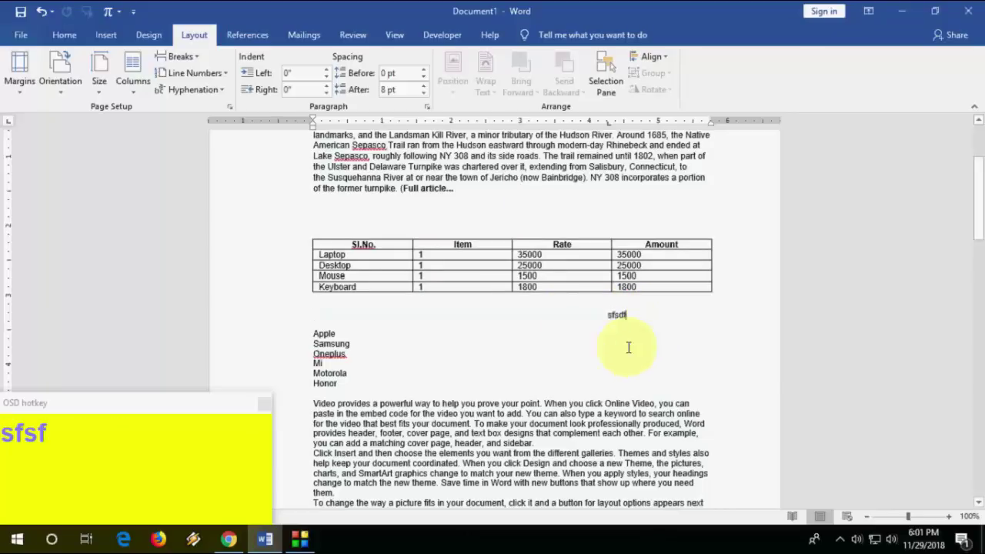
Type 'sdfsdfs' centred above the table, then undo the text below the table
left_click(523, 214)
type("sdfsdfs")
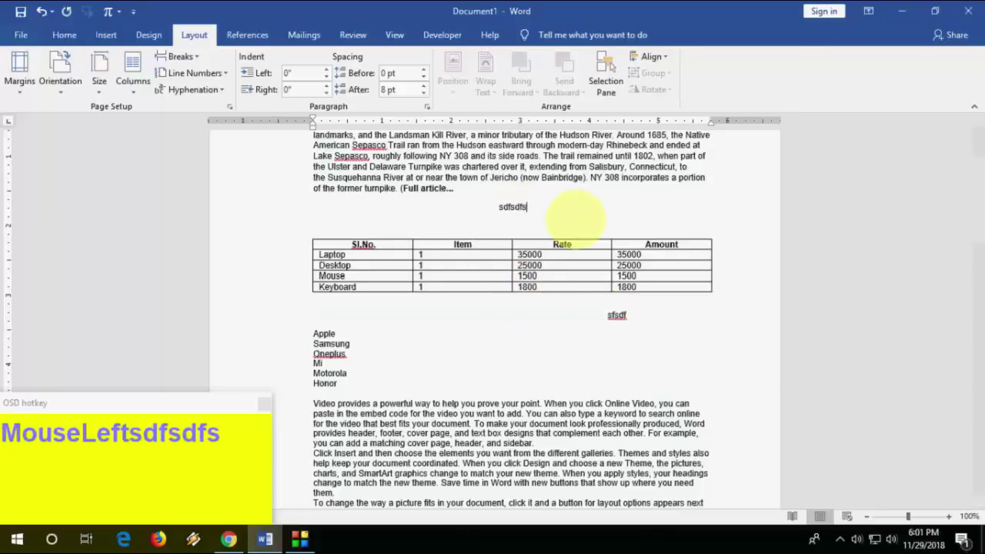
left_click_drag(542, 342, 429, 220)
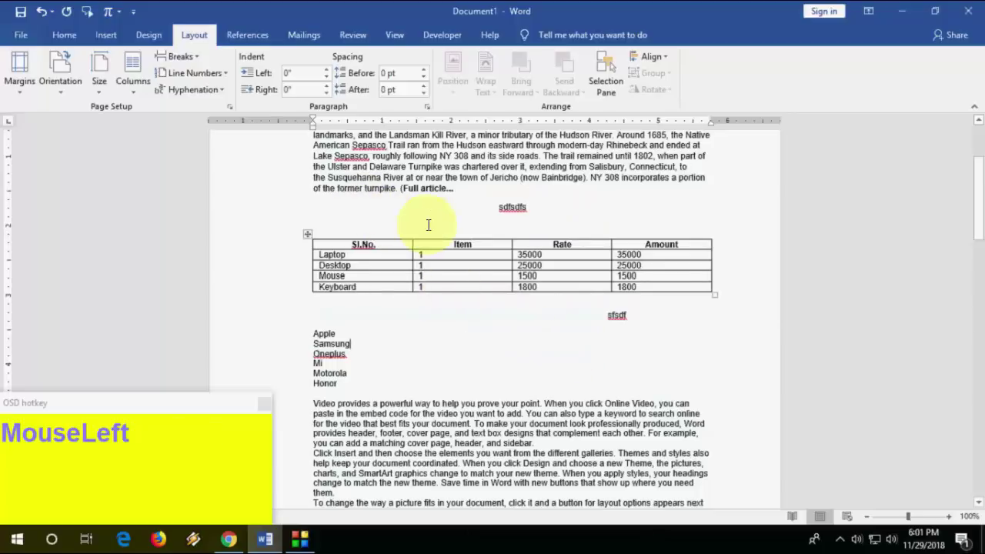
scroll(558, 341, "down", 3)
key("ctrl+z")
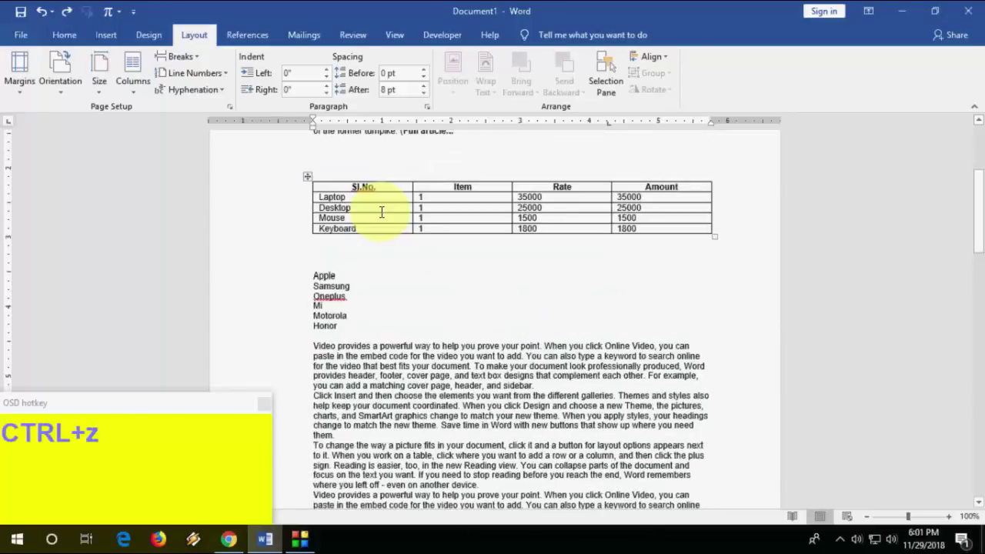
Add two lines, 'MJ Tube' and 'Sign', at the document's end and select them
key("ctrl+End")
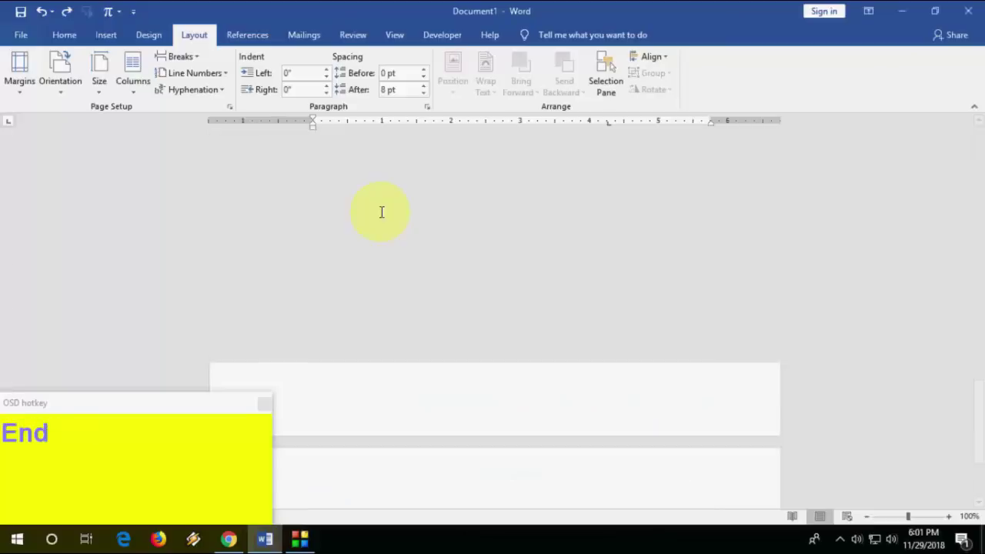
key("Return")
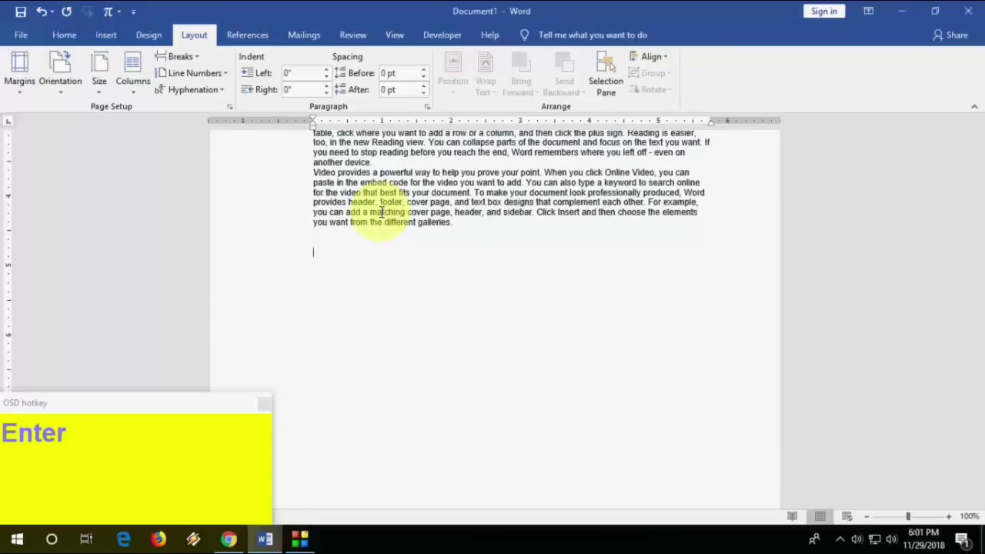
type("MJ Tube")
key("Return")
type("Sign")
key("Up")
key("Home")
key("shift+End")
key("shift+Down")
key("shift+Left")
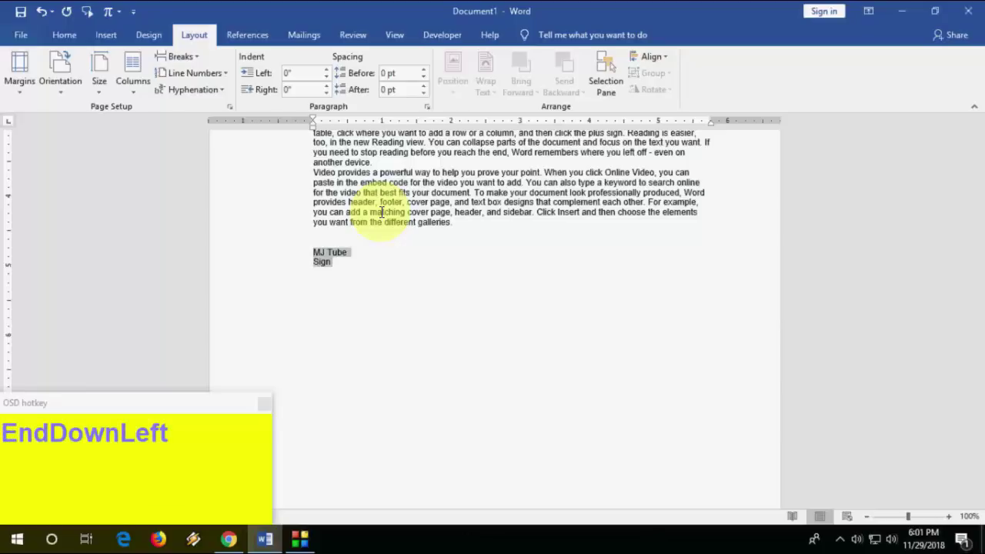
Centre the two lines, indent them to 3.5 inches, then delete them
key("ctrl+e")
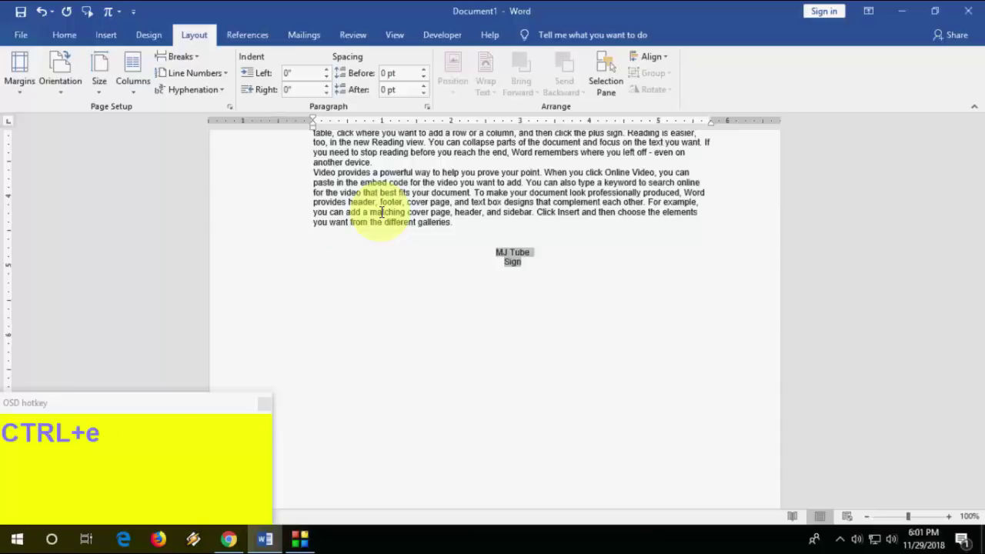
key("ctrl+m")
key("ctrl+m")
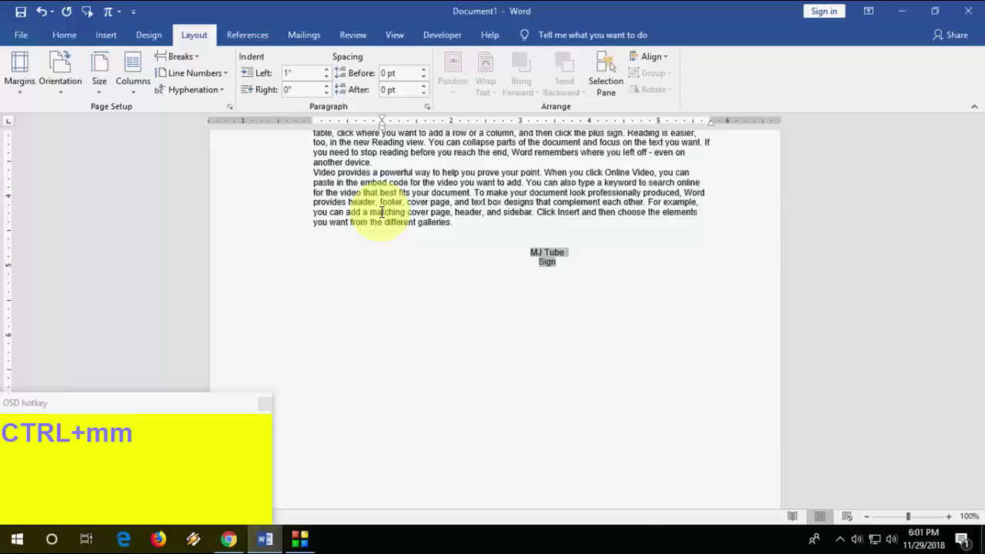
key("ctrl+m")
key("ctrl+m")
key("ctrl+m")
key("ctrl+m")
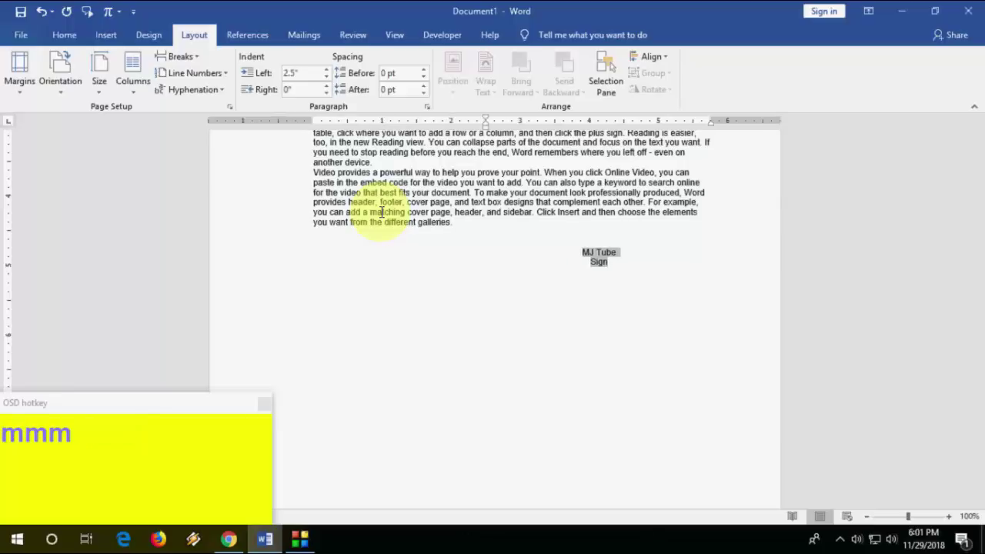
key("ctrl+m")
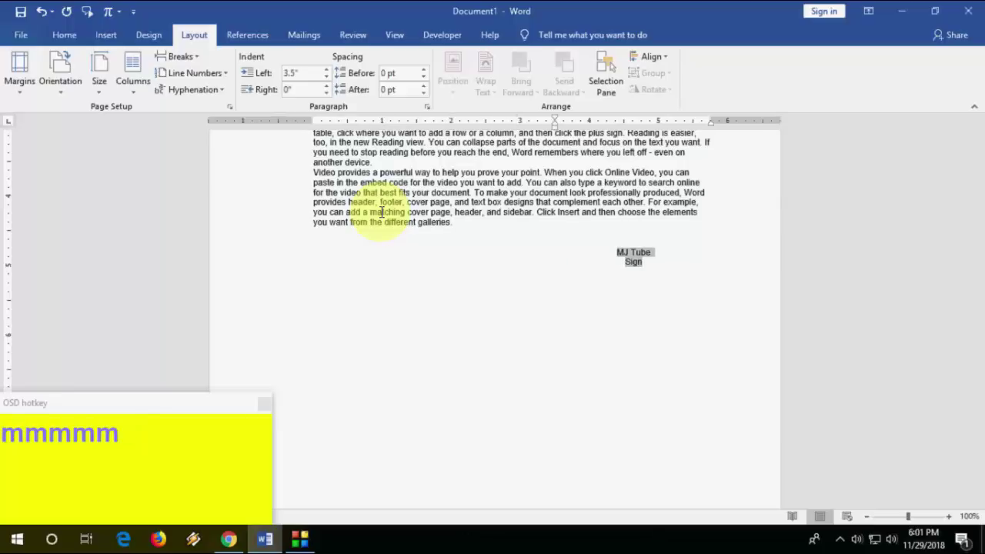
key("ctrl+shift+m")
key("ctrl+shift+m")
key("ctrl+shift+m")
key("ctrl+shift+m")
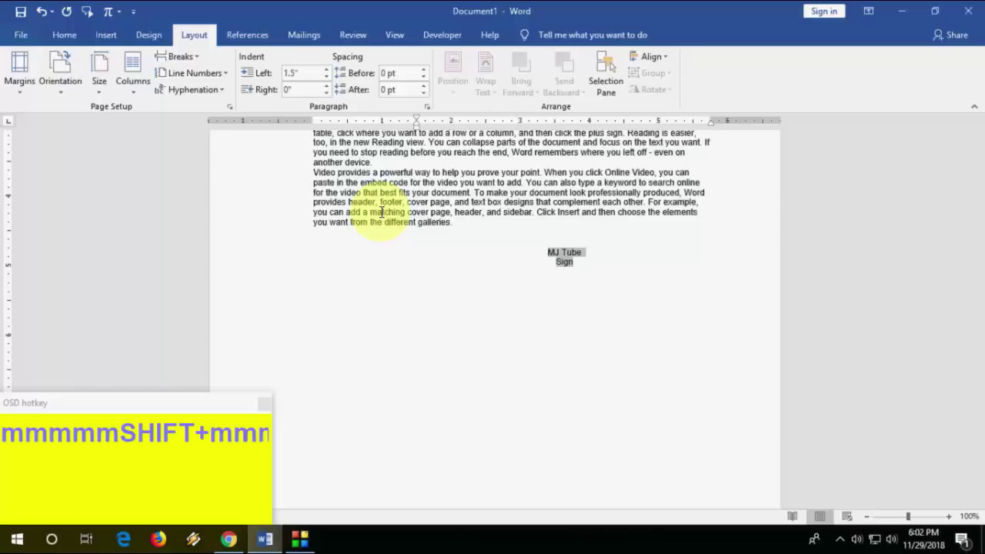
key("ctrl+m")
key("ctrl+m")
key("ctrl+m")
key("ctrl+m")
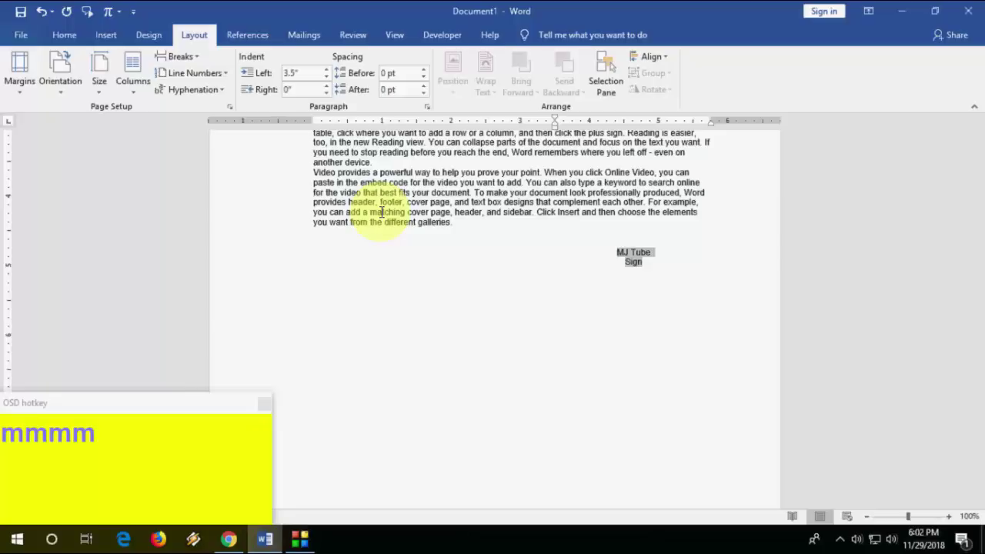
key("Delete")
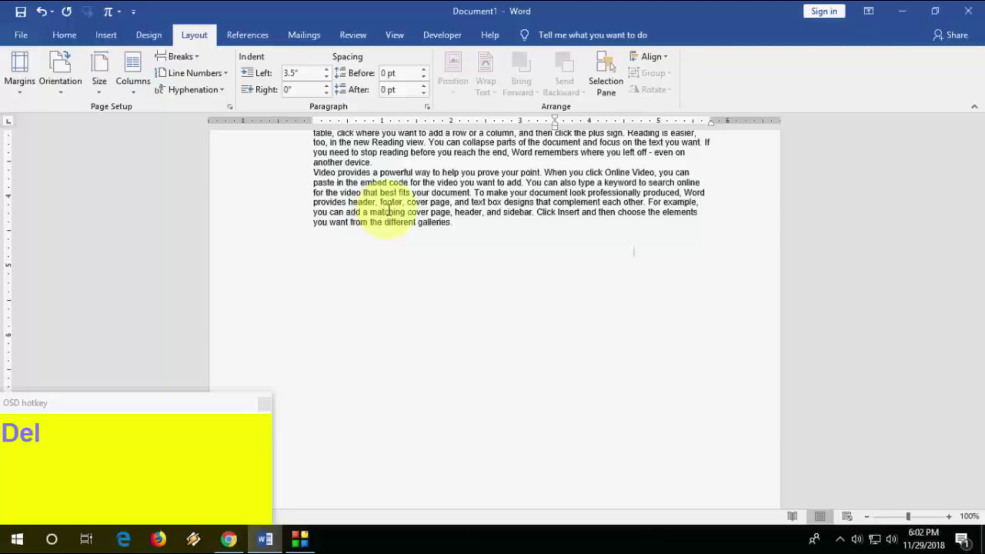
Clear the empty line's indent and insert a =2 -3*4 field updated to show -10
left_click(413, 269)
key("BackSpace")
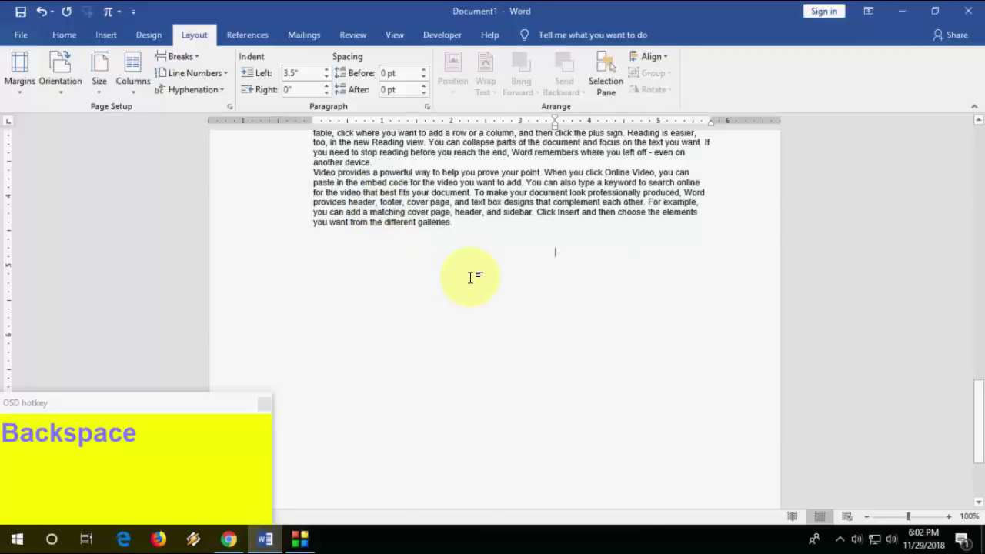
key("Return")
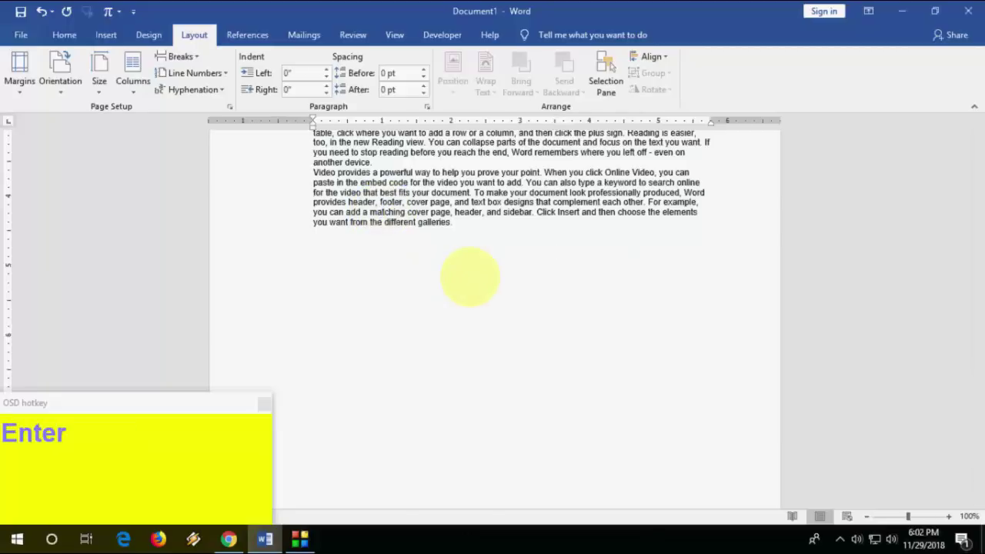
key("ctrl+F9")
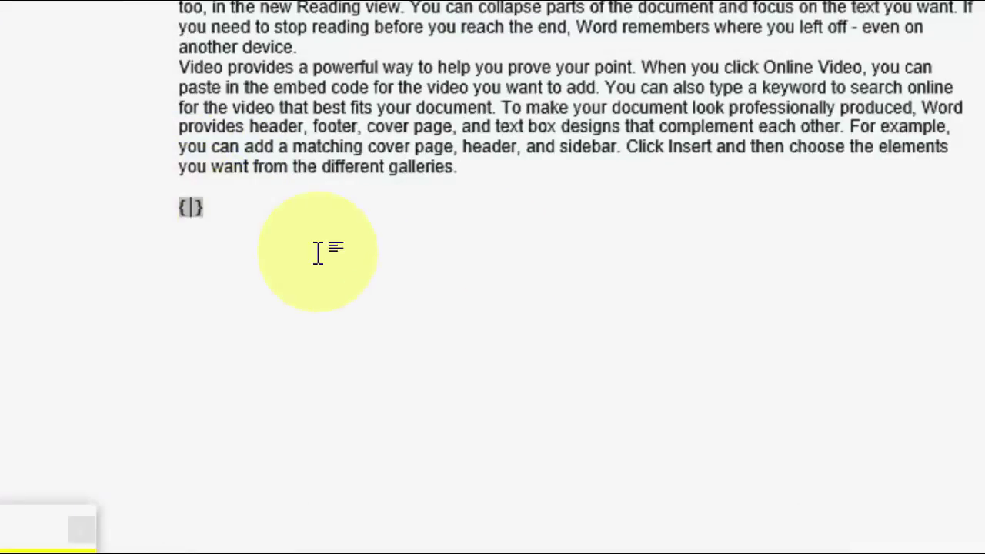
type("=2 ")
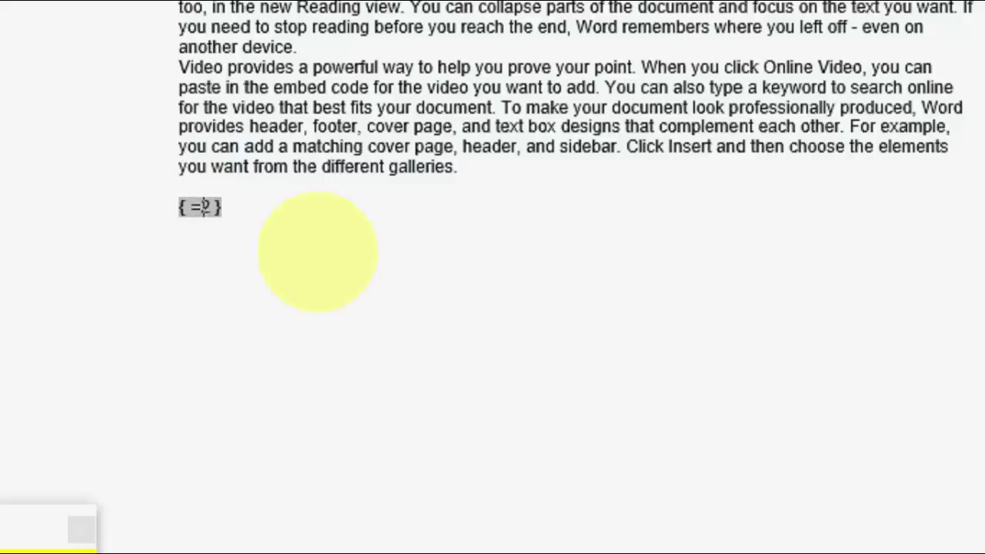
type("-3*")
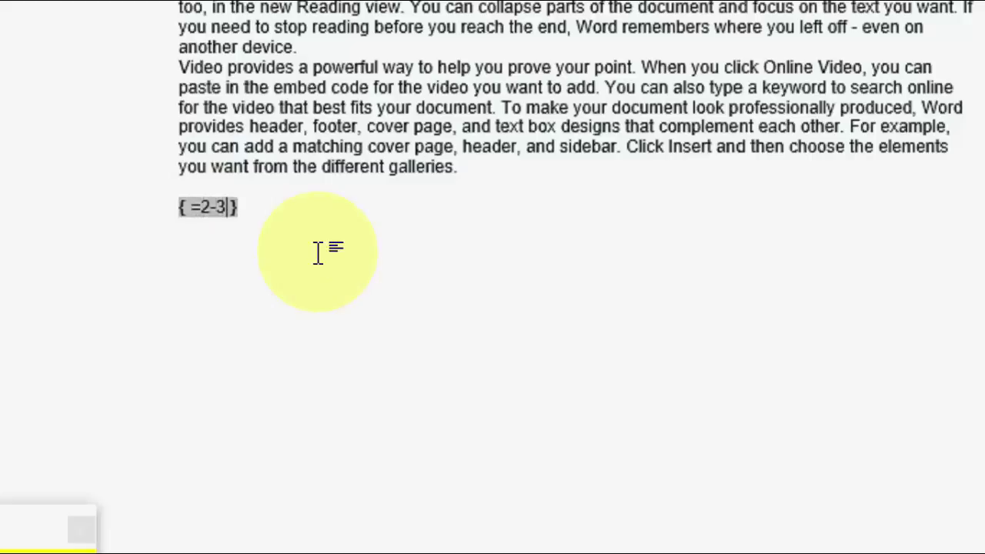
type("4")
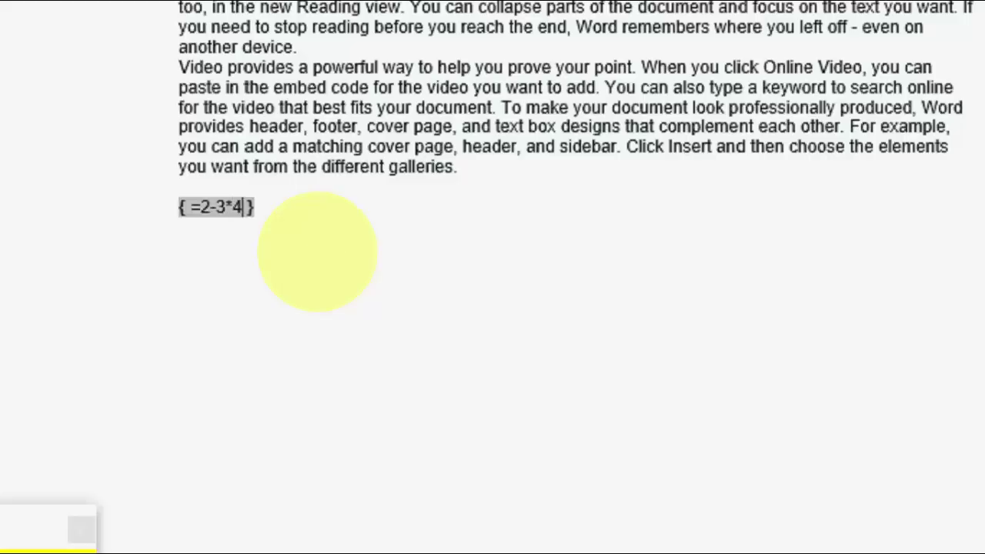
right_click(218, 200)
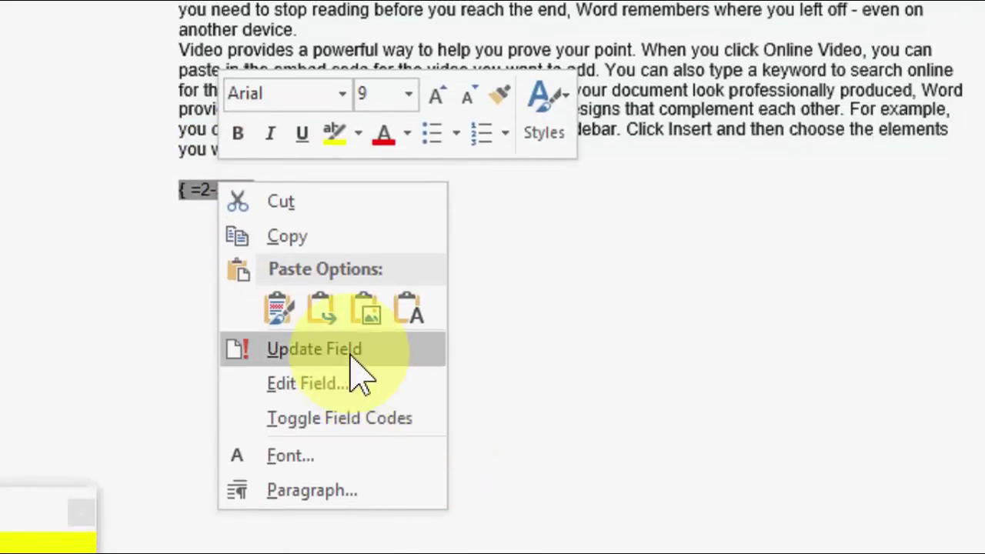
left_click(350, 352)
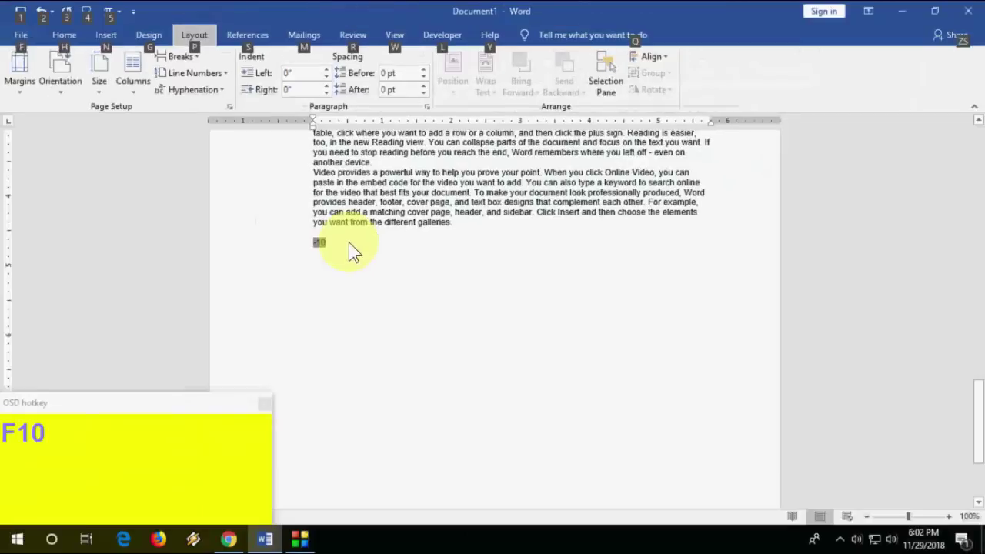
Select and delete the -10 formula result
left_click(253, 190)
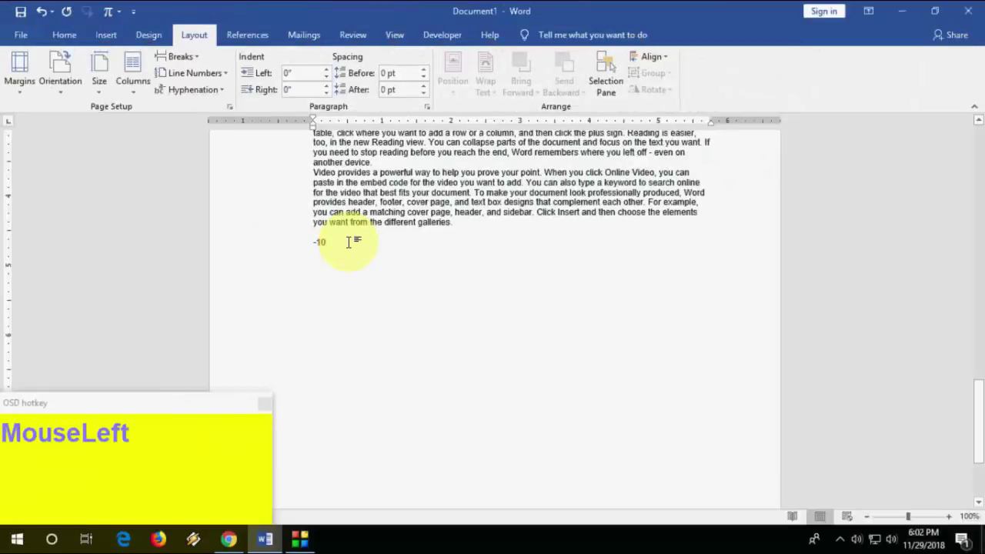
key("Home")
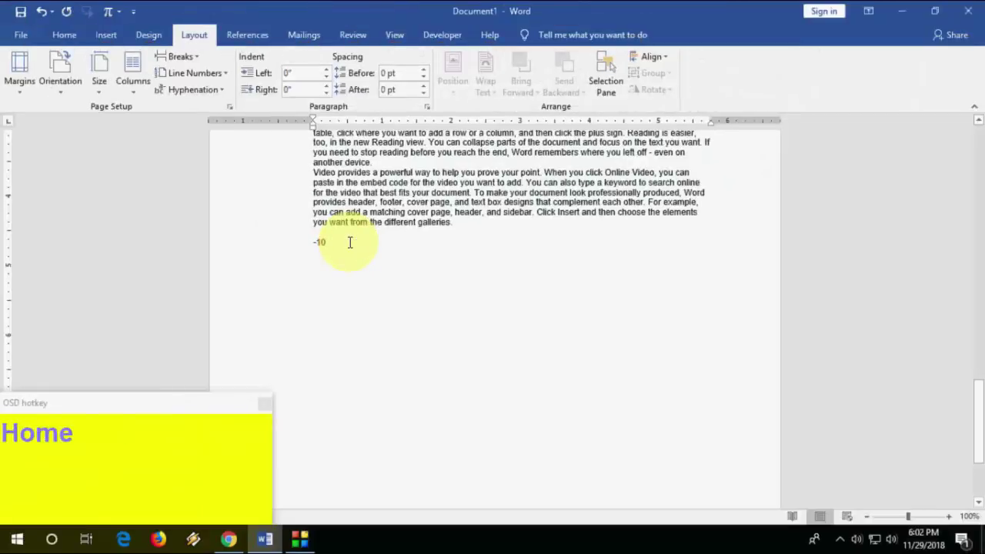
key("End")
key("Left")
key("Delete")
key("Return")
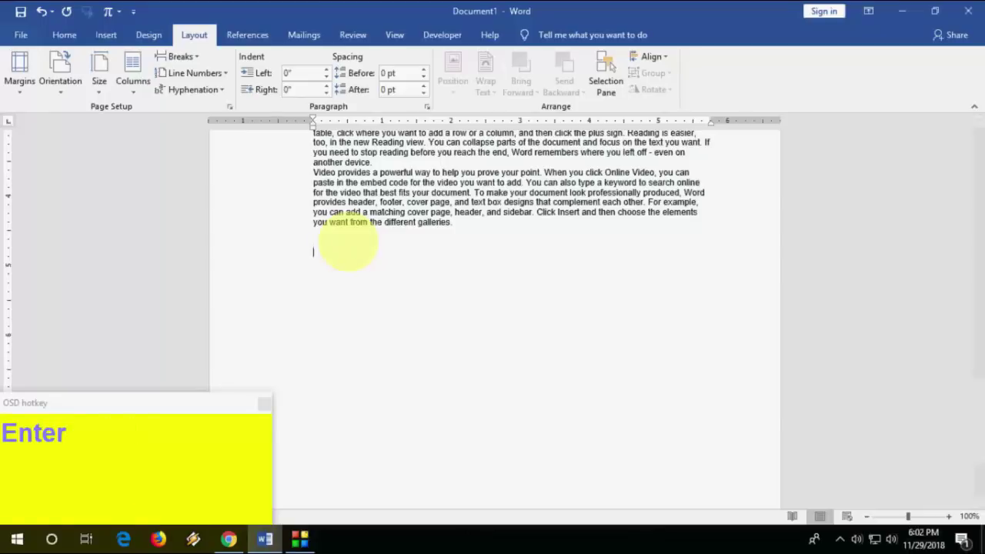
key("ctrl+shift+f")
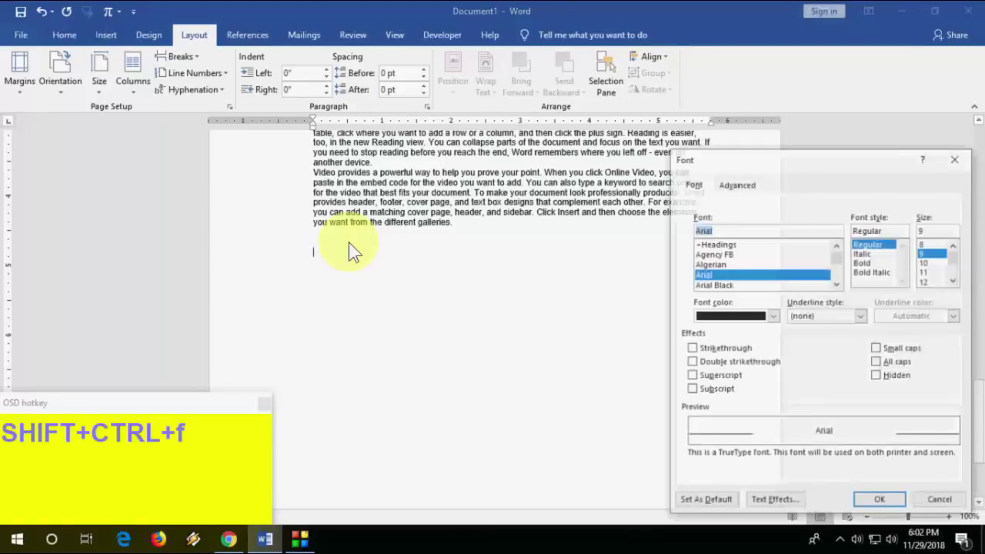
key("Down")
key("Return")
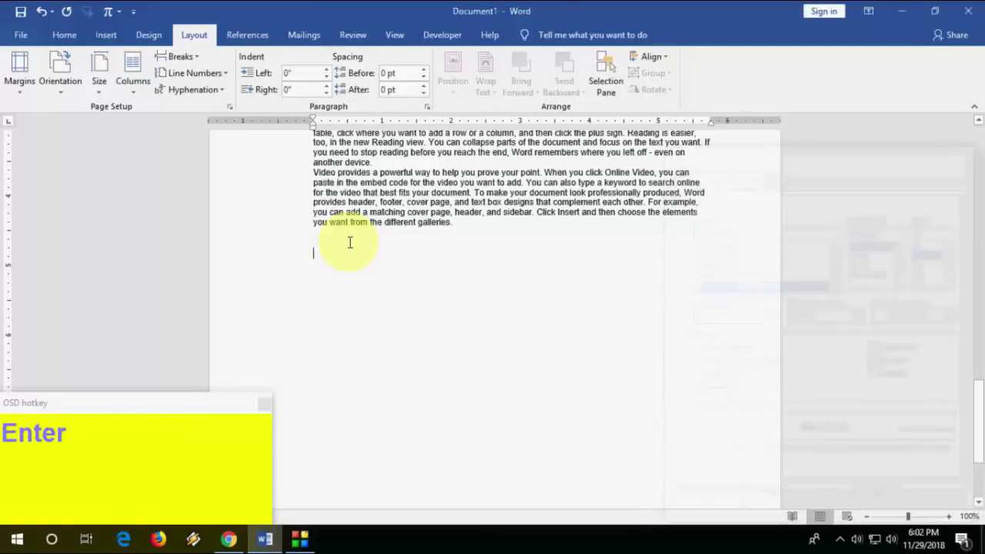
type("skfhskfh kkfjsdl")
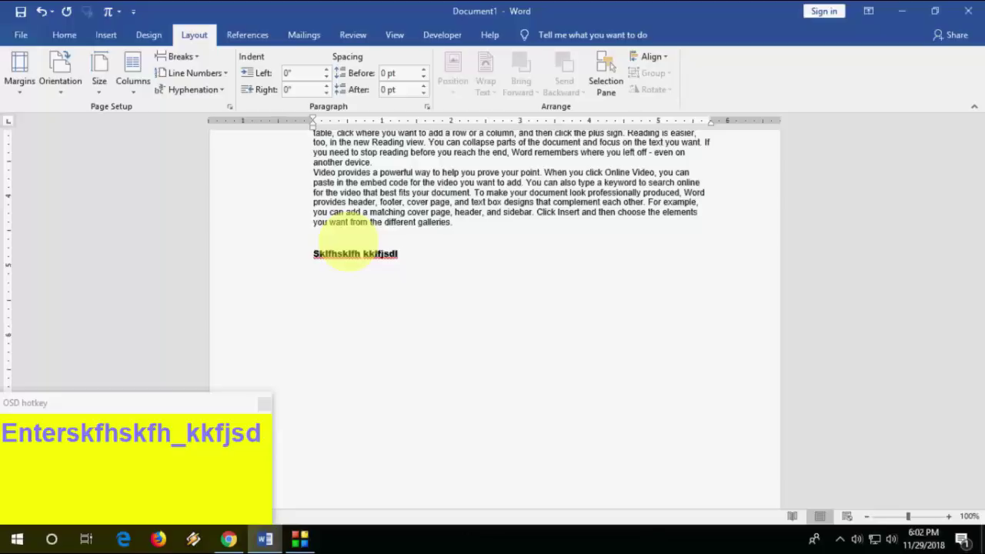
key("ctrl+space")
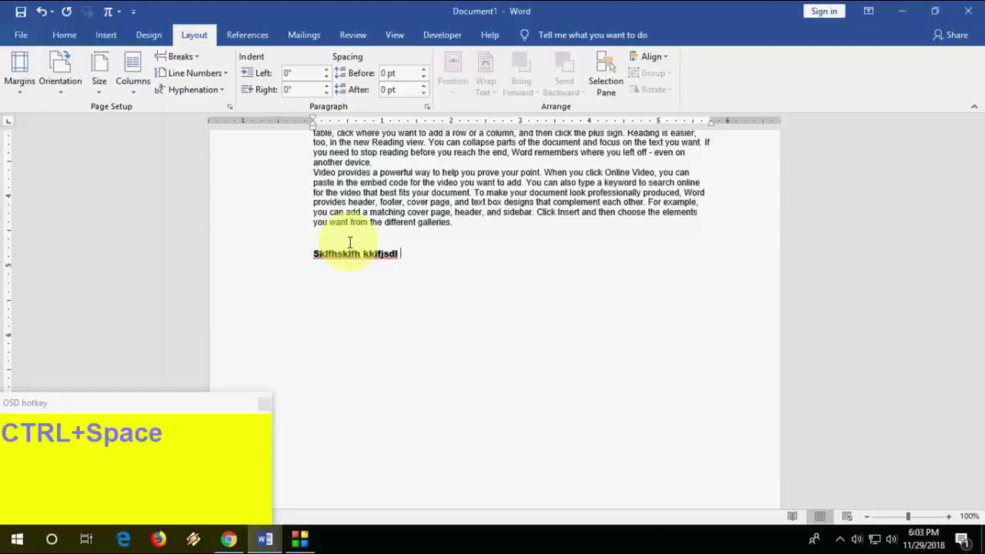
type("slflfsfjlsdfj lfjsdllfjsldlfjsdlfj")
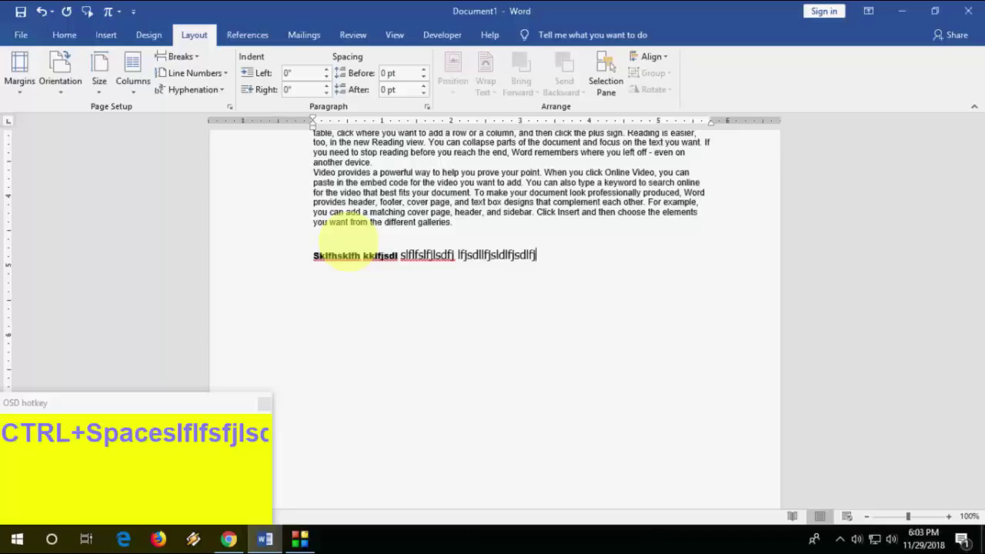
key("ctrl+space")
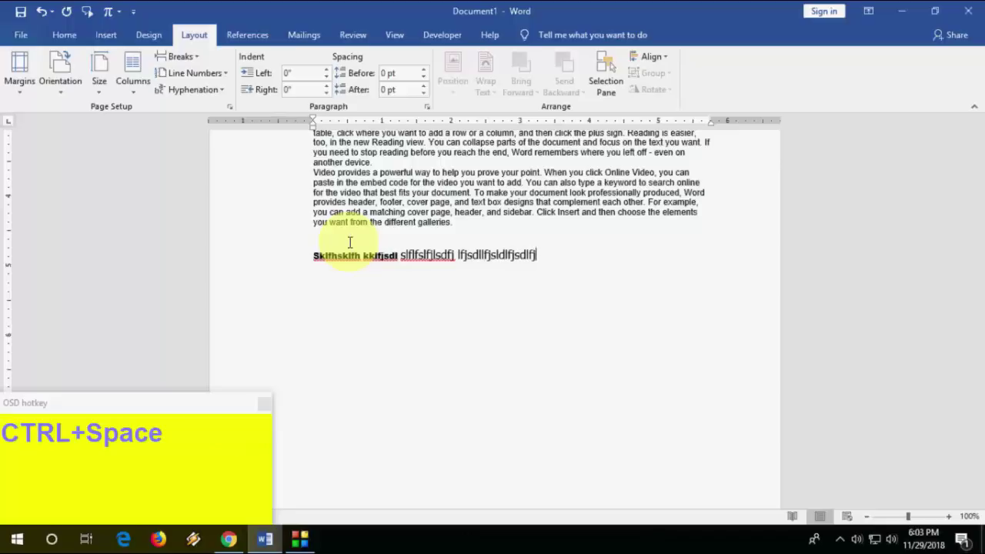
type("sdlfjs")
key("End")
key("Delete")
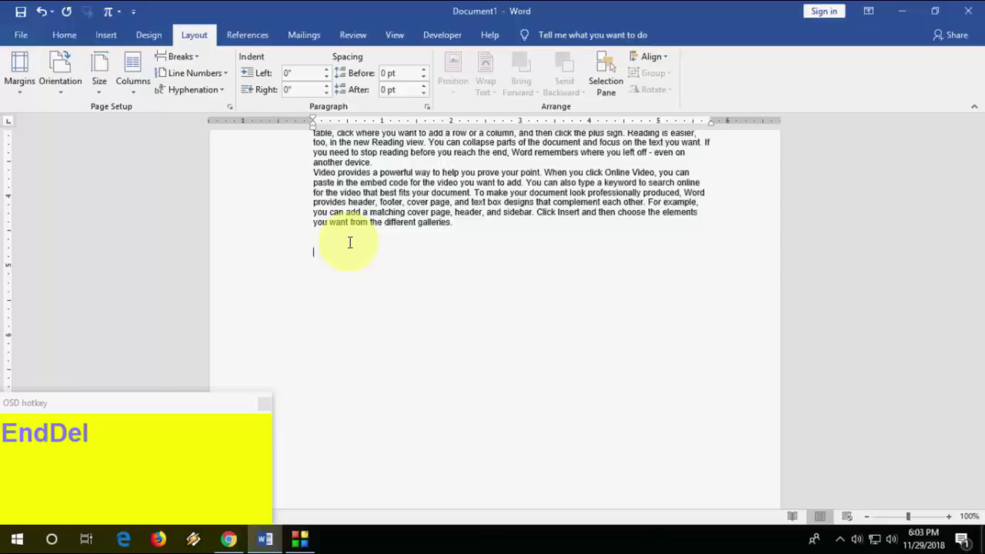
Trim the first paragraph's closing sentences so it ends at '(now Bainbridge).'
key("ctrl+Home")
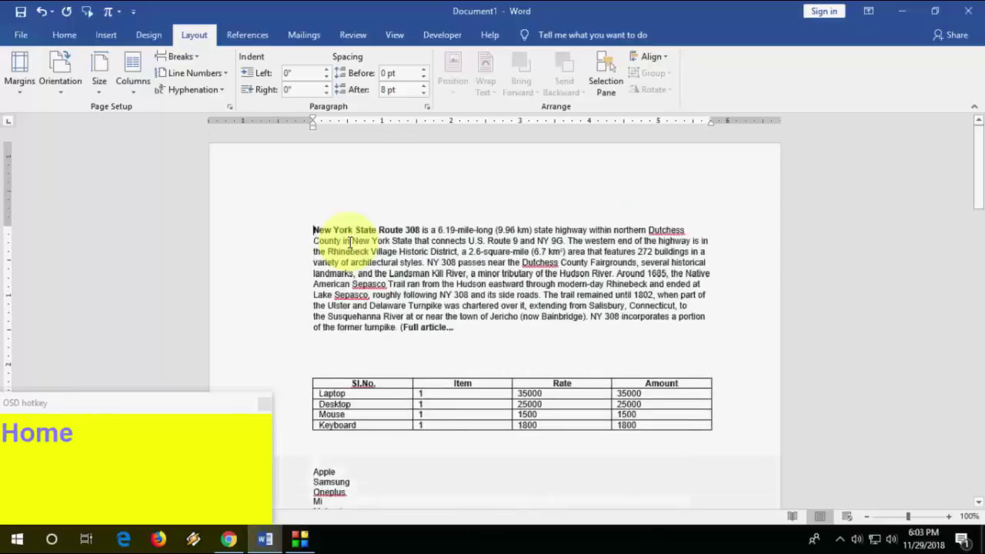
key("Down")
key("Down")
key("Down")
key("Down")
key("Down")
key("Down")
key("End")
key("Down")
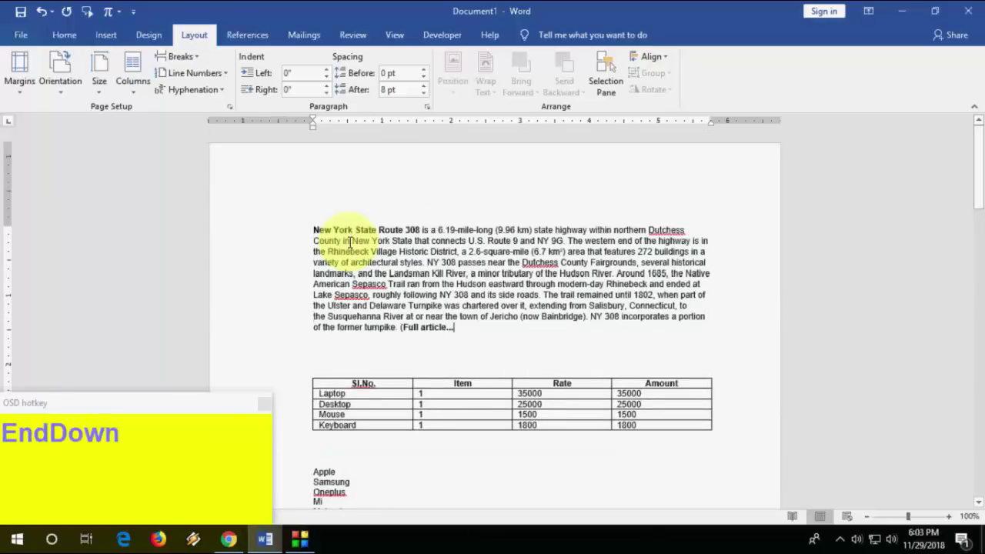
key("BackSpace")
key("BackSpace")
key("BackSpace")
key("BackSpace")
key("BackSpace")
key("BackSpace")
key("BackSpace")
key("BackSpace")
key("BackSpace")
key("BackSpace")
key("BackSpace")
key("BackSpace")
key("BackSpace")
key("BackSpace")
key("BackSpace")
key("BackSpace")
key("BackSpace")
key("BackSpace")
key("BackSpace")
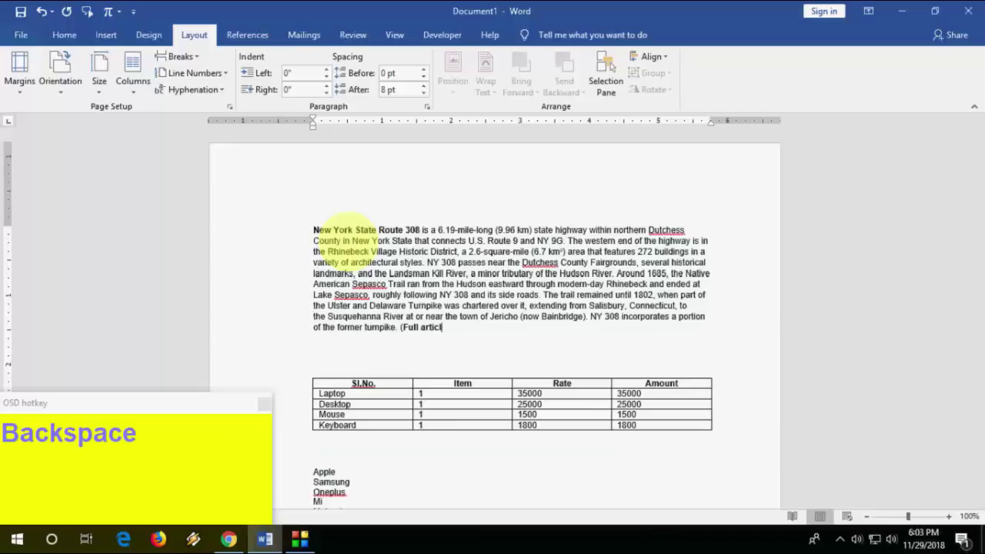
key("BackSpace")
key("ctrl+BackSpace")
key("ctrl+BackSpace")
key("ctrl+BackSpace")
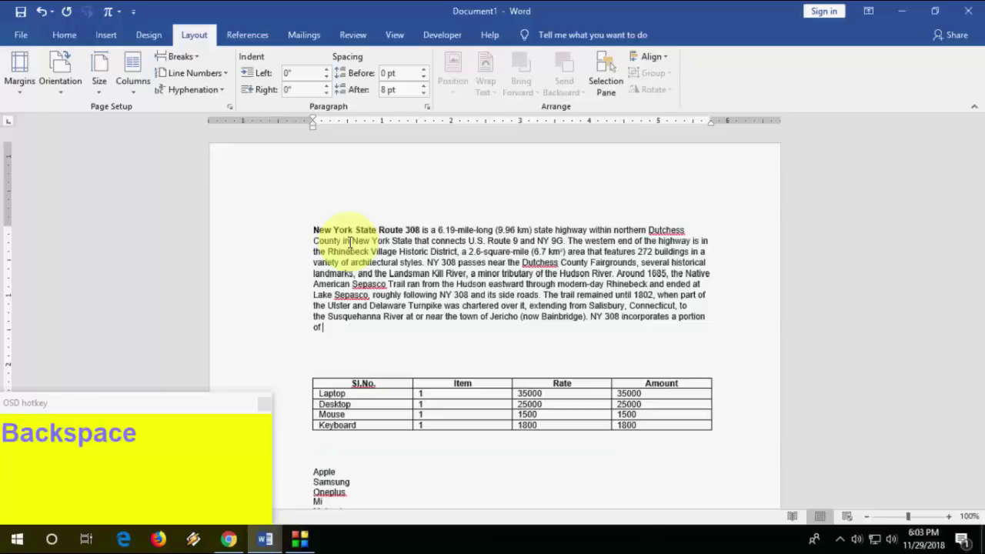
key("ctrl+BackSpace")
key("ctrl+BackSpace")
key("ctrl+BackSpace")
key("ctrl+BackSpace")
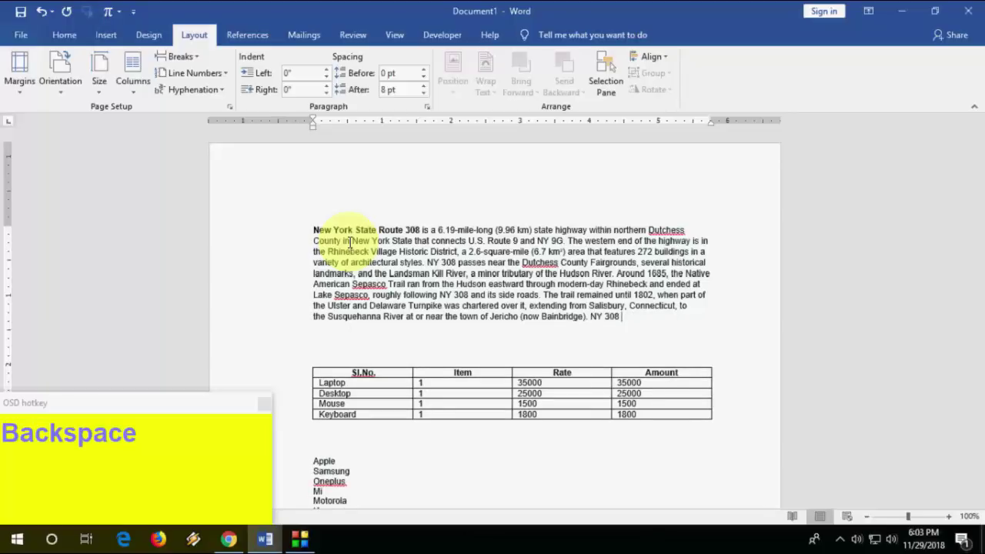
key("ctrl+BackSpace")
key("ctrl+BackSpace")
Add an empty line above the table and copy the paragraph's last line
key("Down")
key("Return")
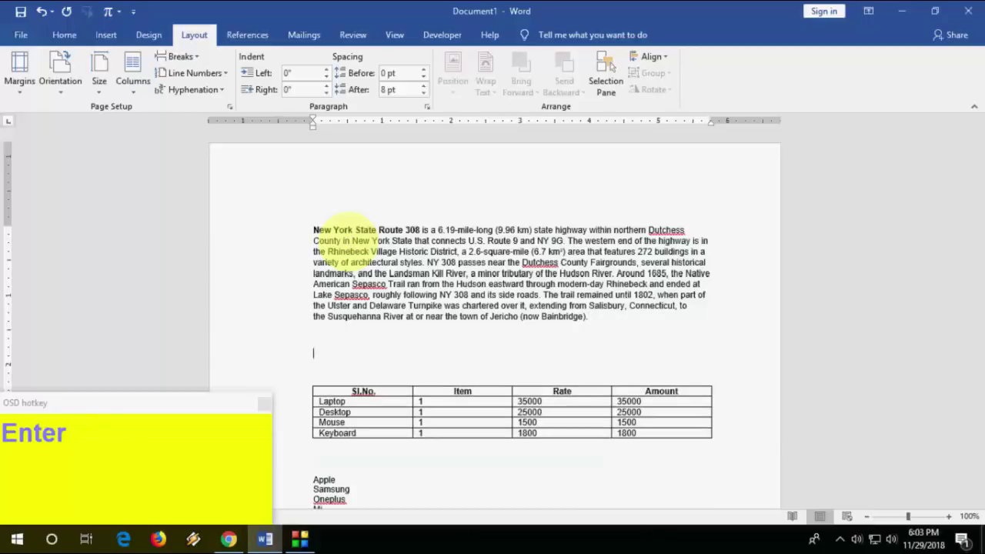
key("Up")
key("Up")
key("End")
key("shift+End")
key("shift+Left")
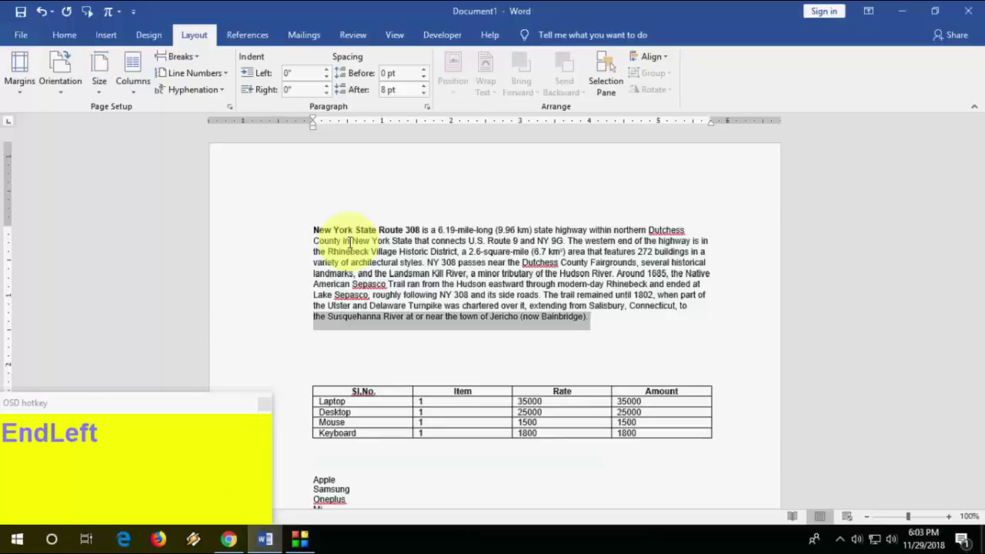
key("ctrl+c")
key("Down")
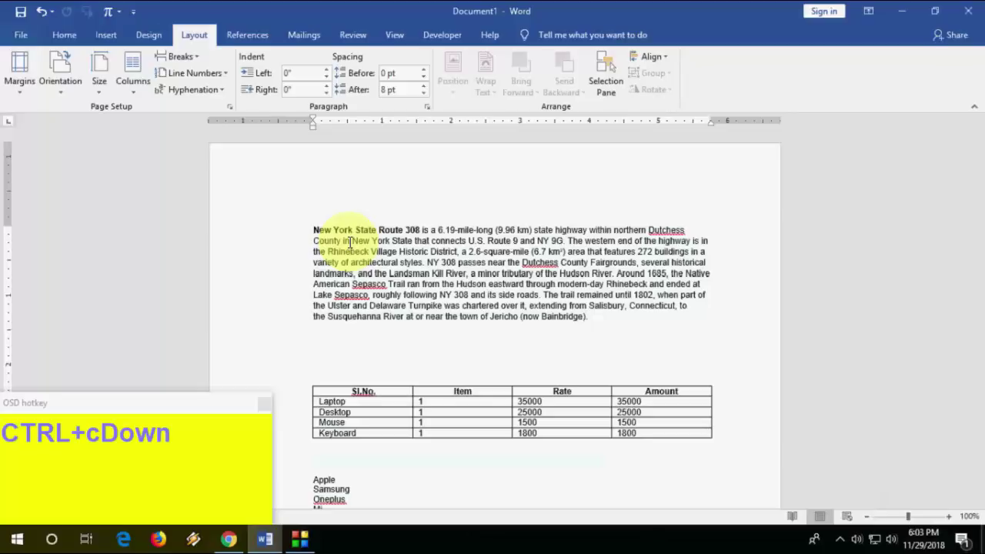
key("Up")
key("End")
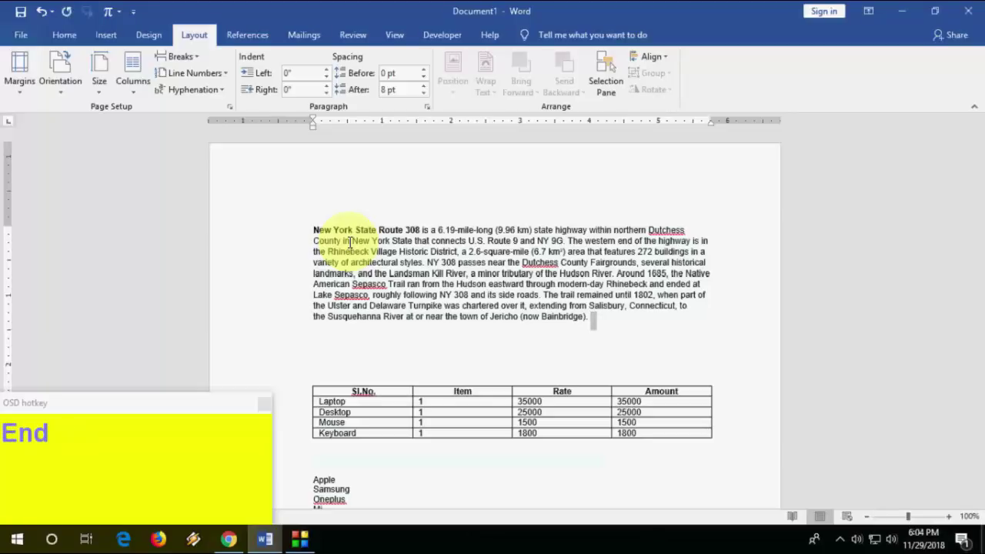
key("shift+Home")
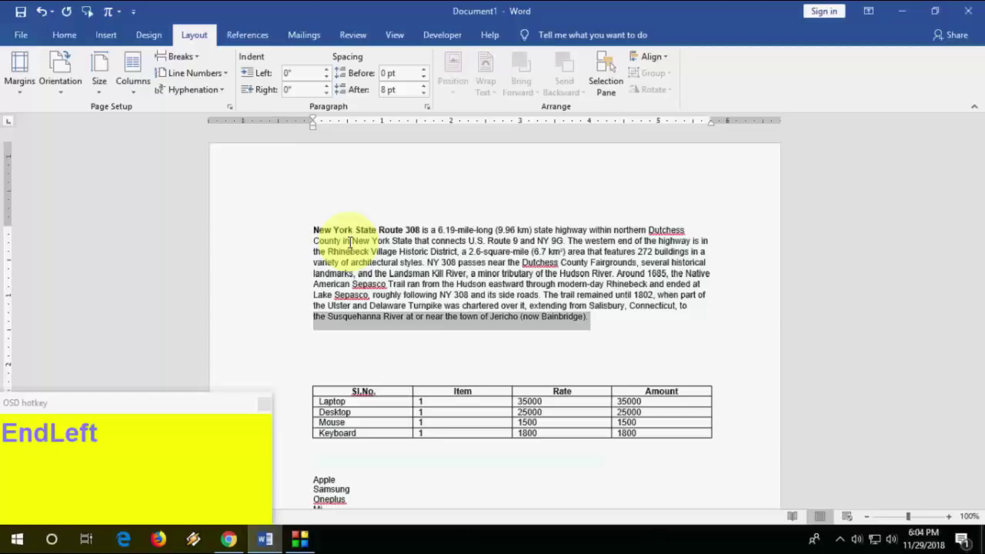
key("F9")
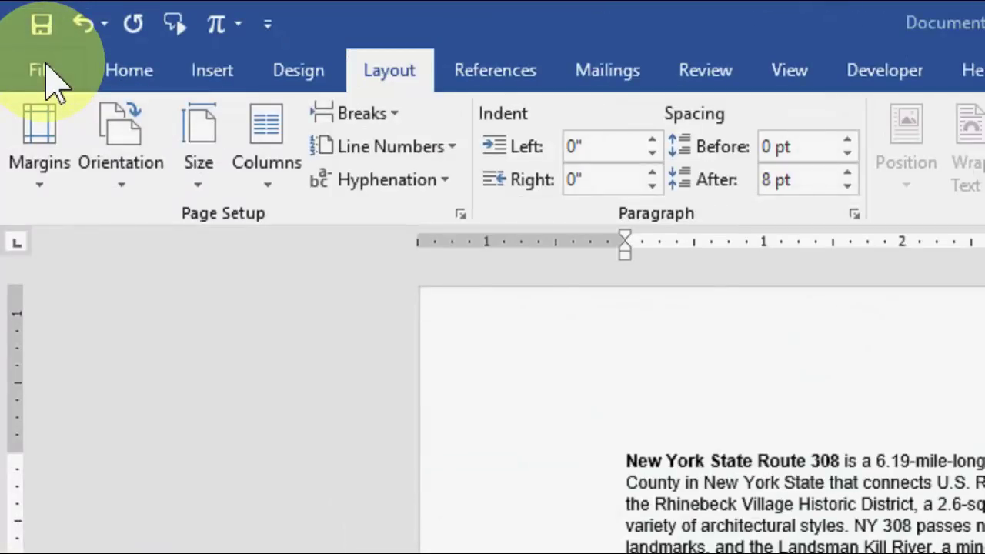
In Proofing options, add an AutoCorrect entry expanding an abbreviation into the Susquehanna River sentence
left_click(44, 73)
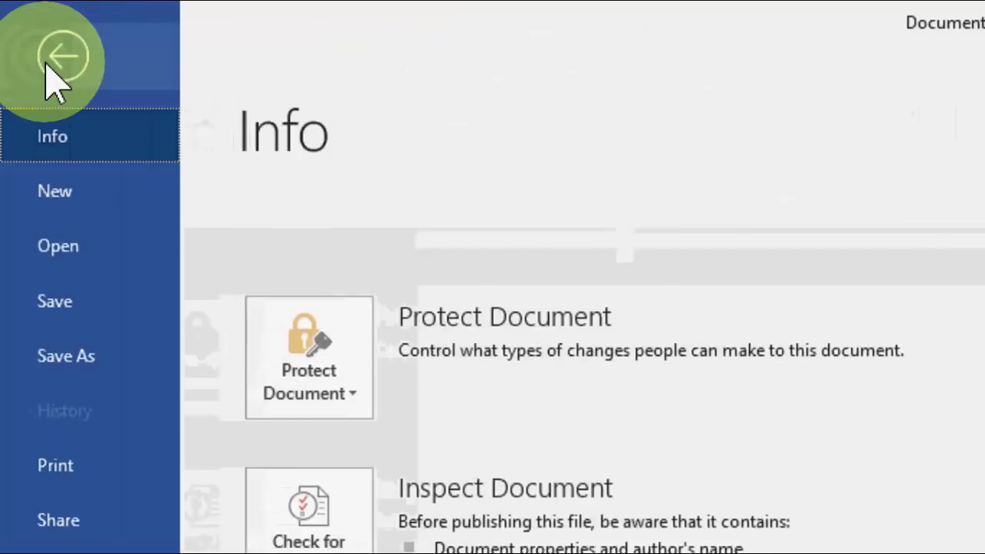
scroll(374, 528, "down", 2)
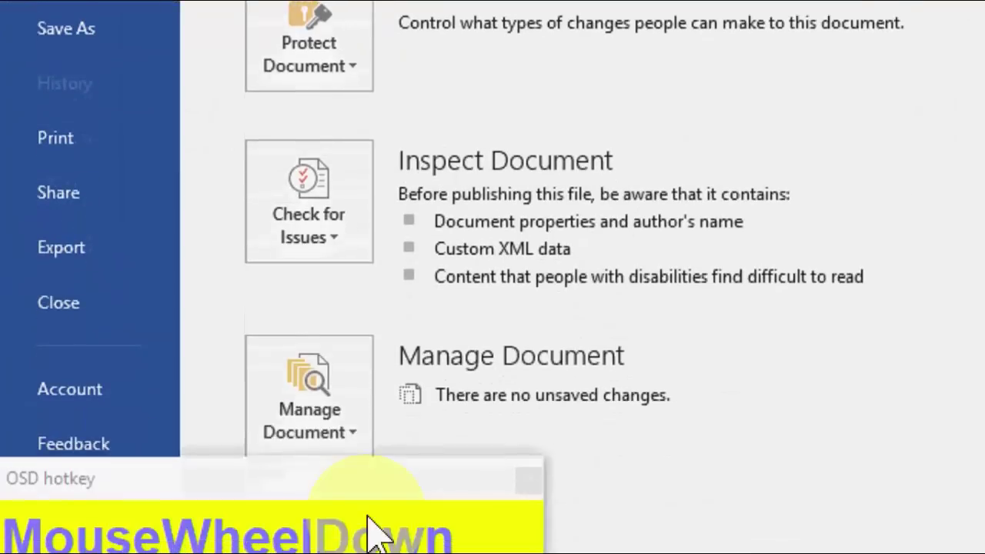
left_click_drag(416, 462, 576, 412)
left_click(68, 457)
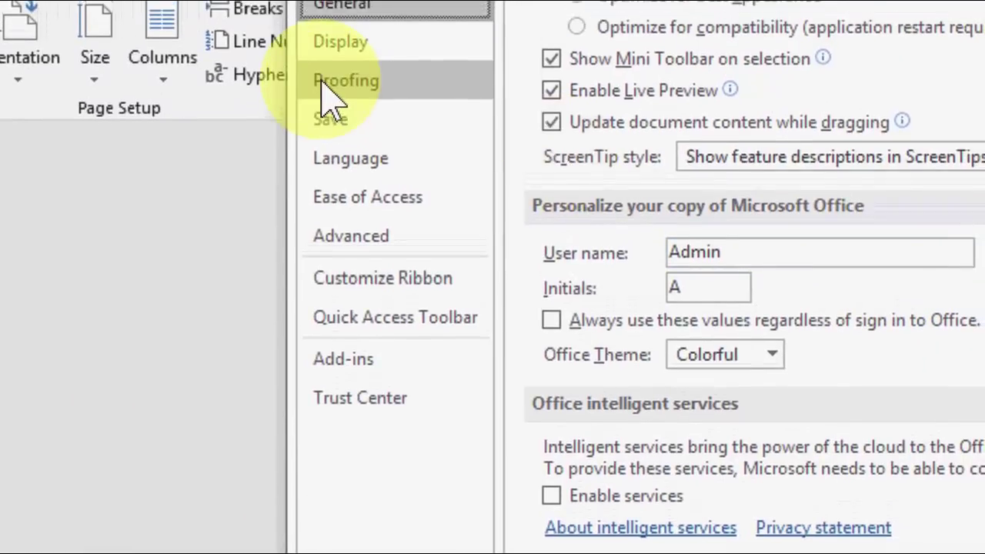
left_click(345, 60)
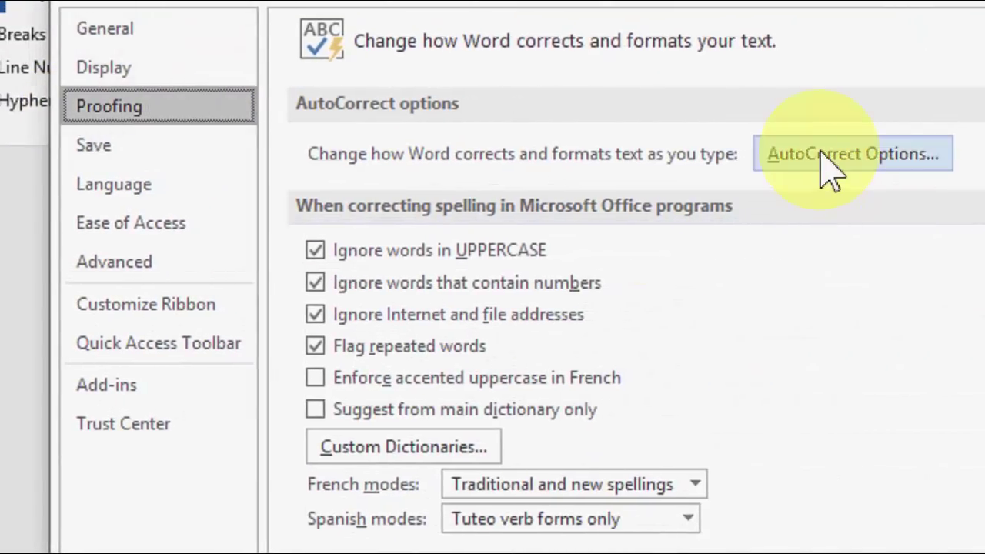
left_click(822, 157)
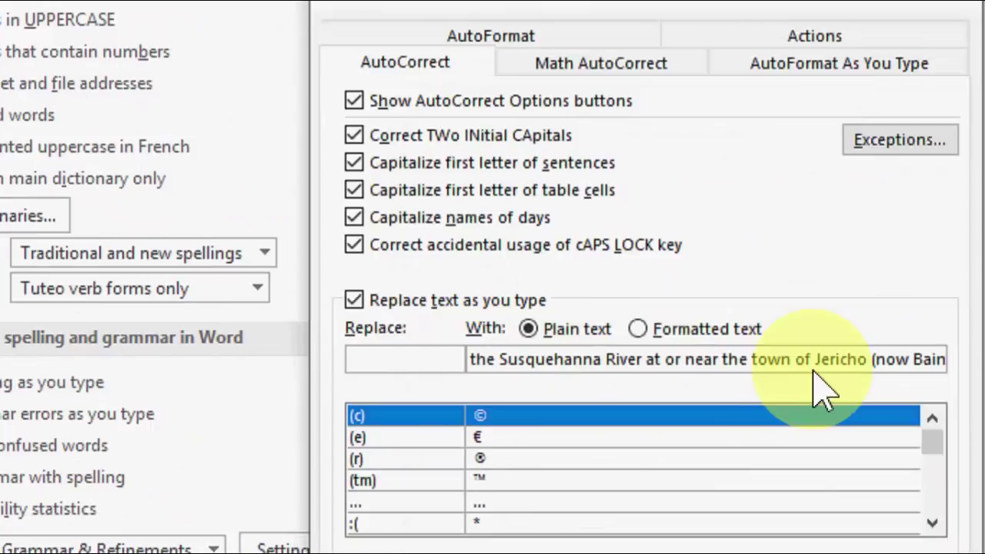
left_click(359, 356)
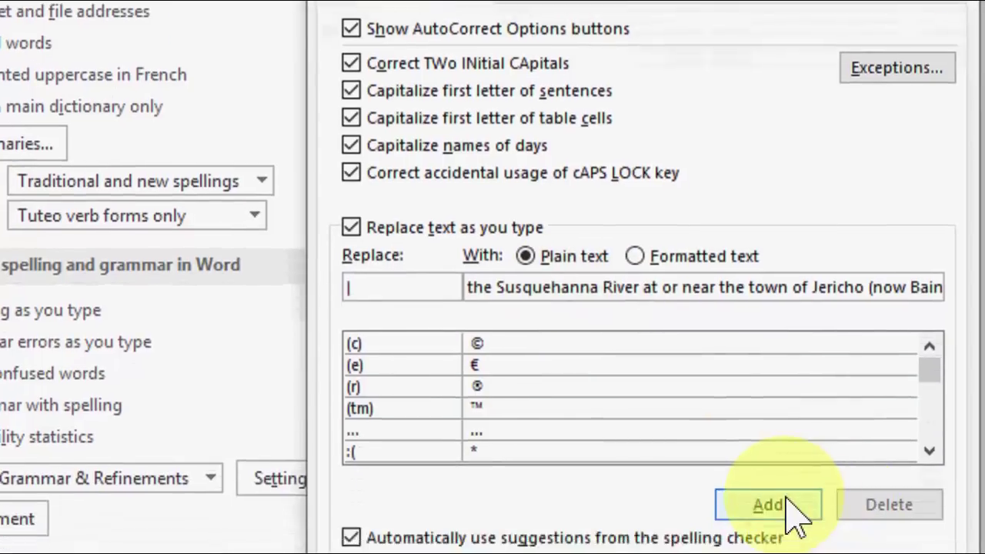
left_click(792, 510)
left_click(822, 511)
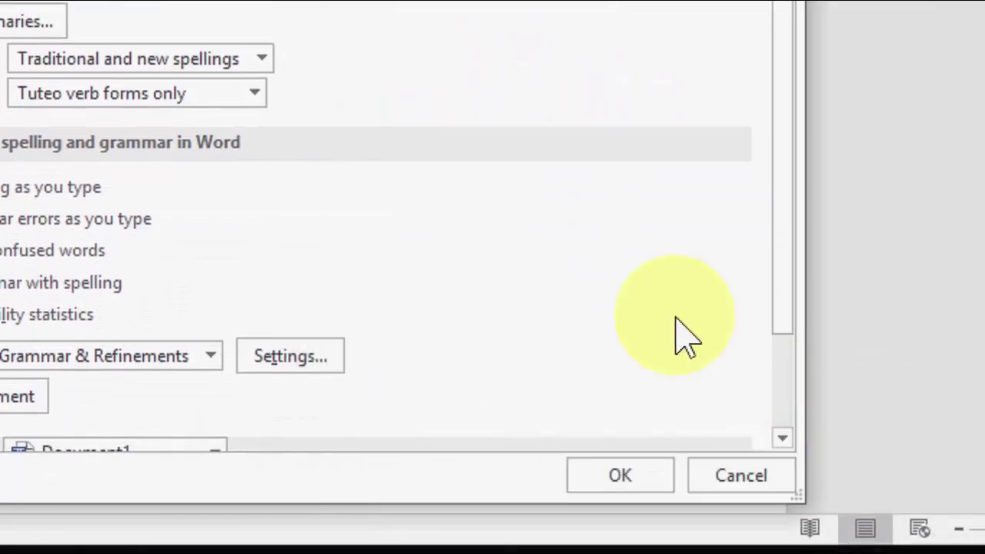
left_click(620, 477)
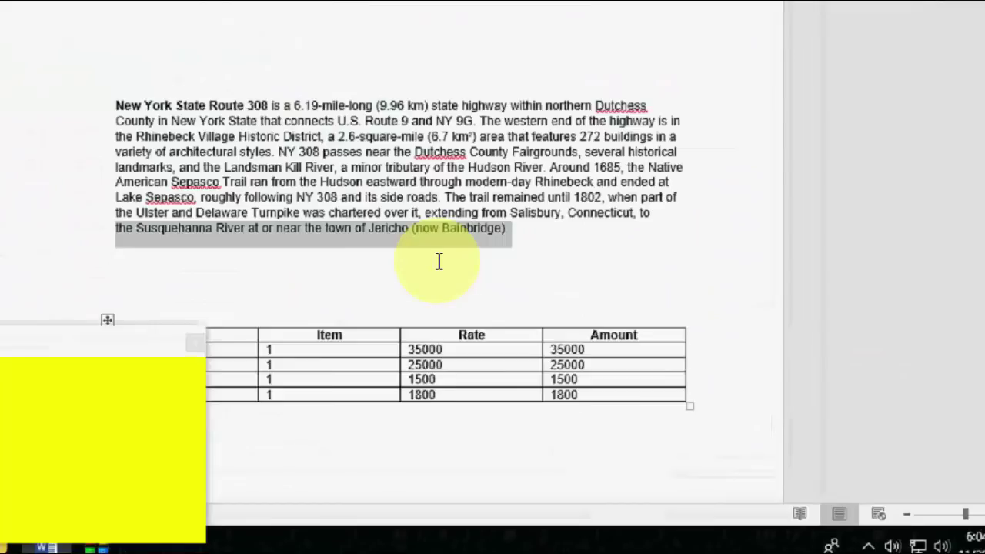
left_click(438, 262)
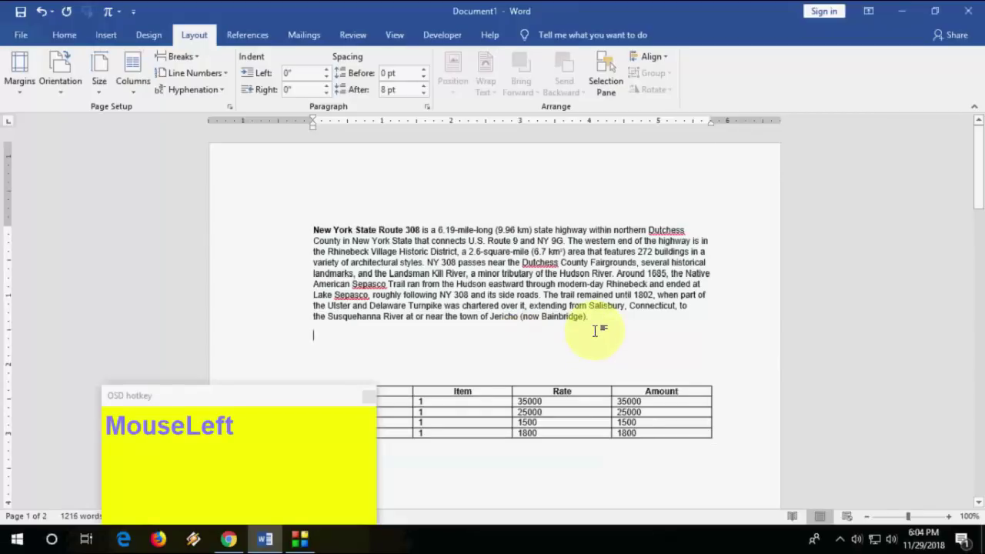
type("tsr")
key("Return")
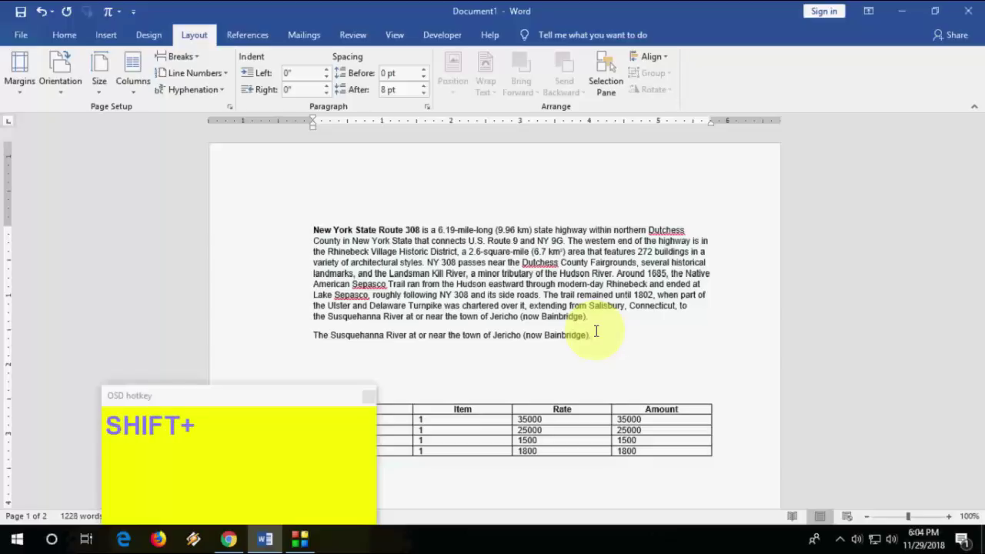
type("tsr")
key("Return")
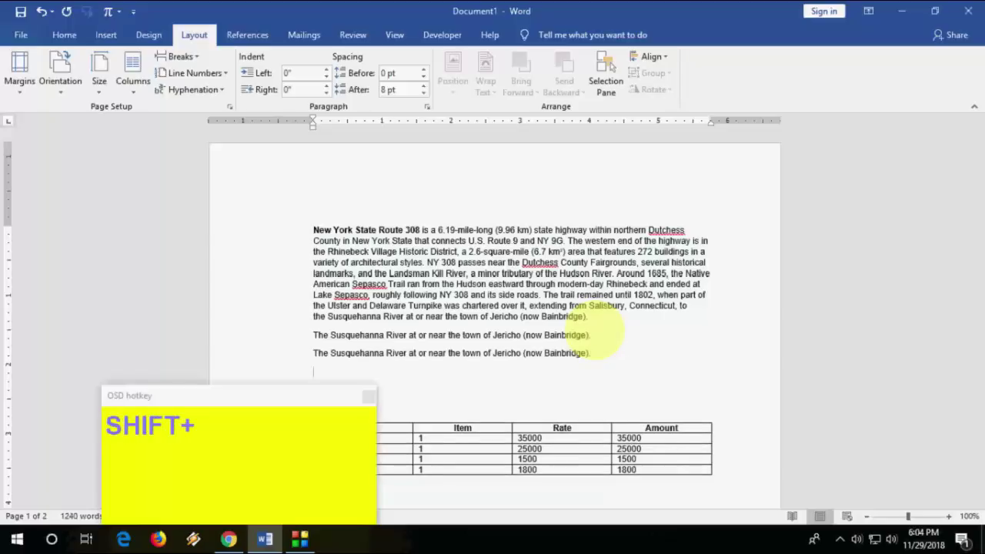
type("tsr")
key("Up")
key("shift+End")
key("shift+Down")
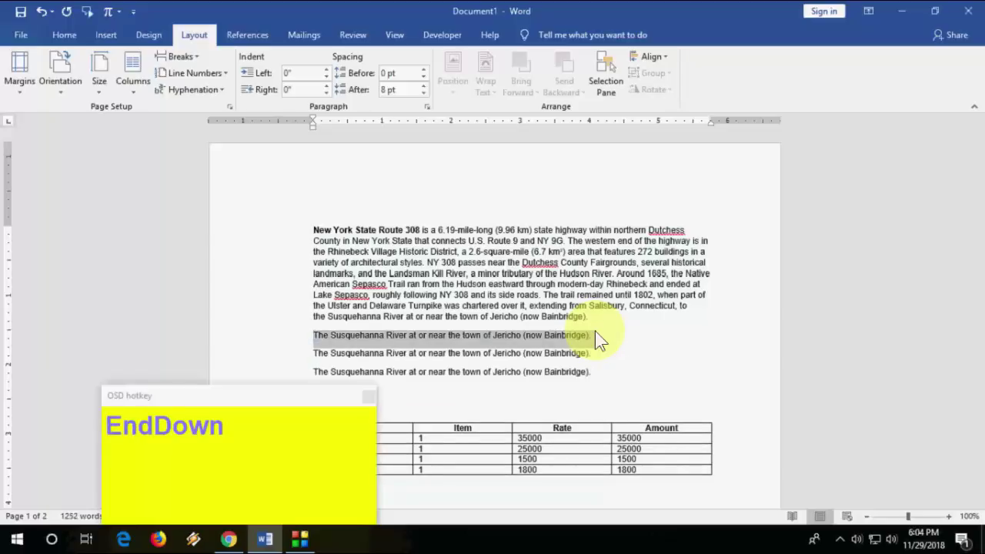
key("shift+Down")
key("Delete")
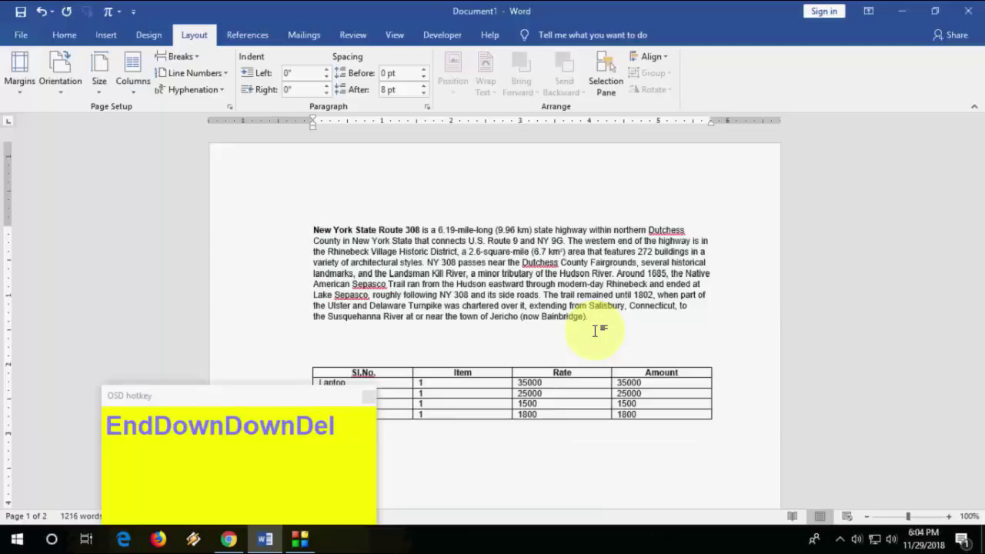
key("Up")
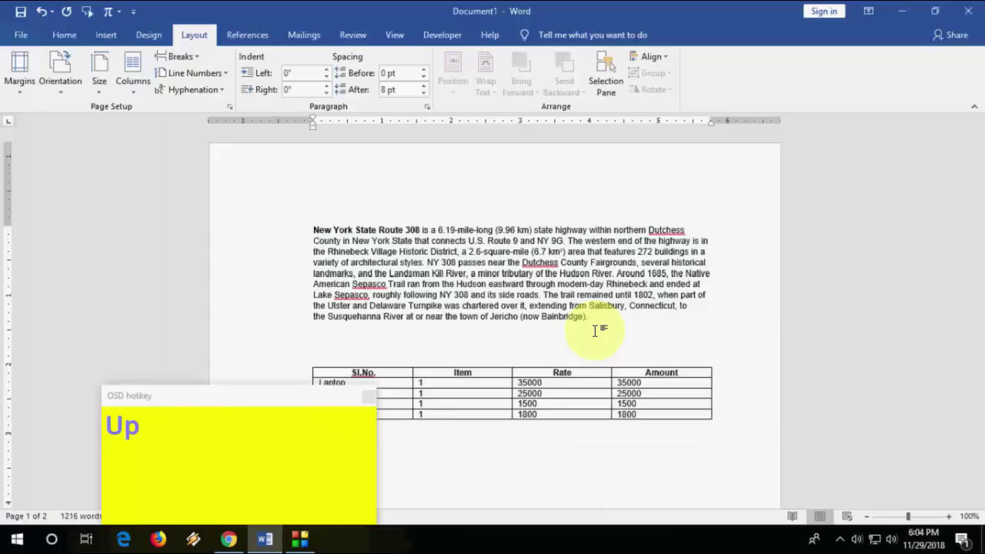
Cycle 'the Susquehanna' through uppercase and lowercase to title case 'The Susquehanna'
key("ctrl+Right")
key("ctrl+shift+Right")
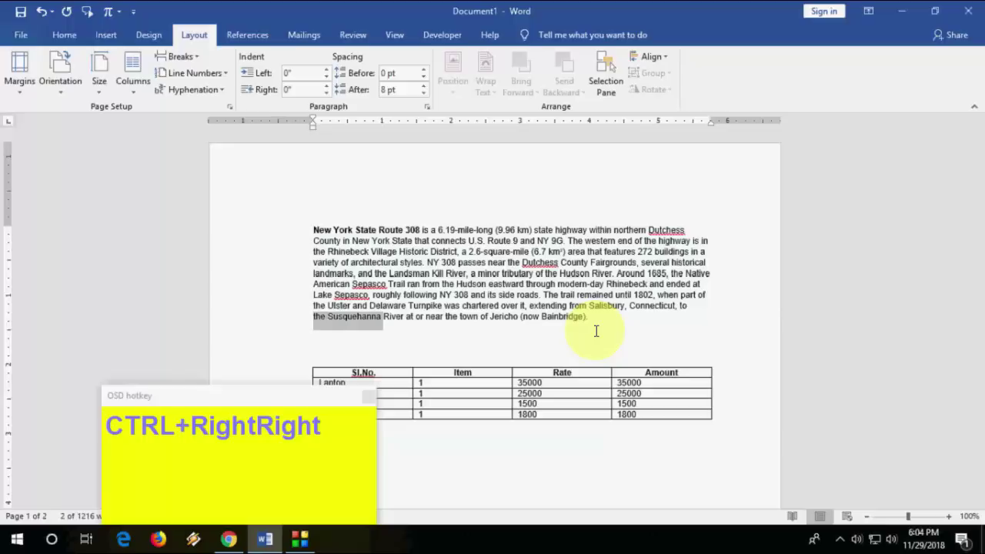
key("shift+F3")
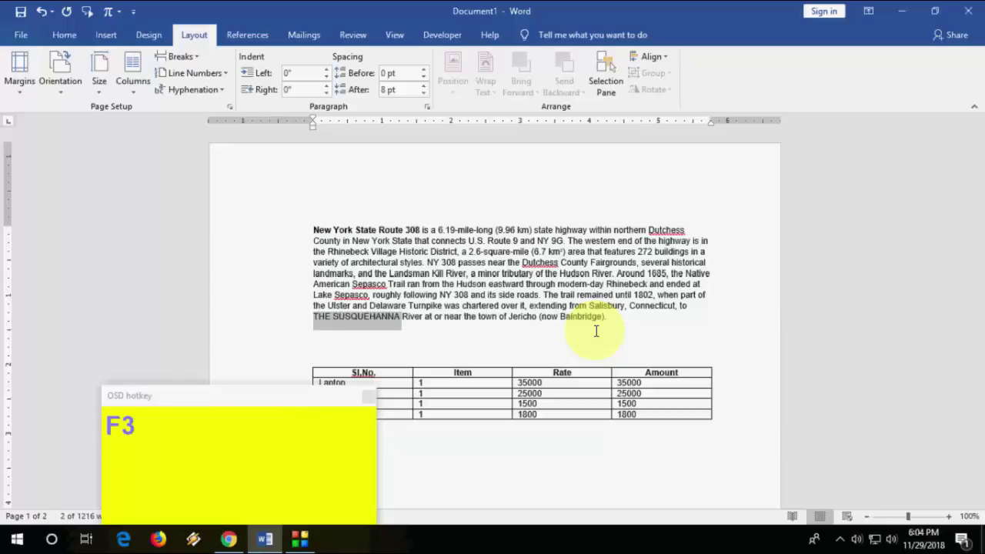
key("shift+F3")
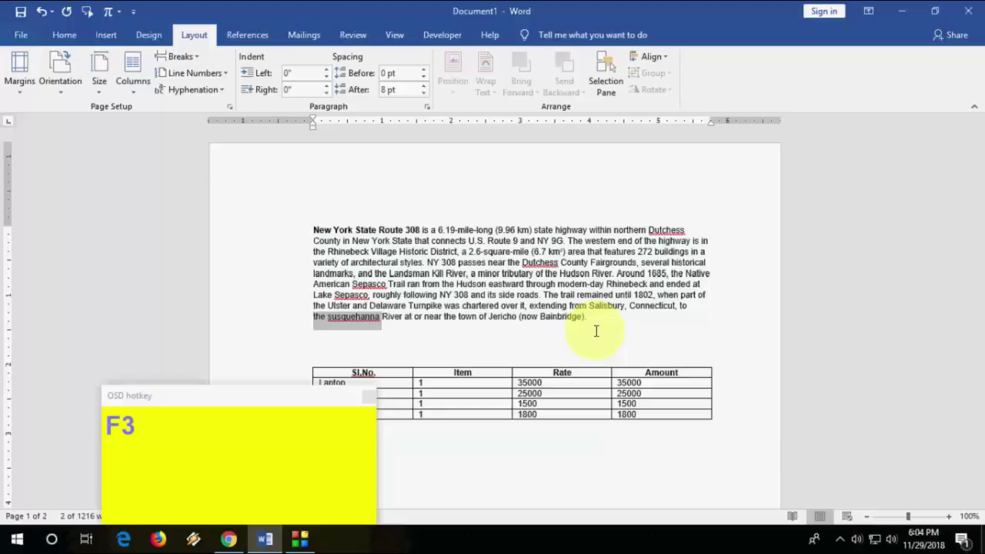
key("shift+F3")
key("shift+F3")
key("shift+F3")
key("shift+F3")
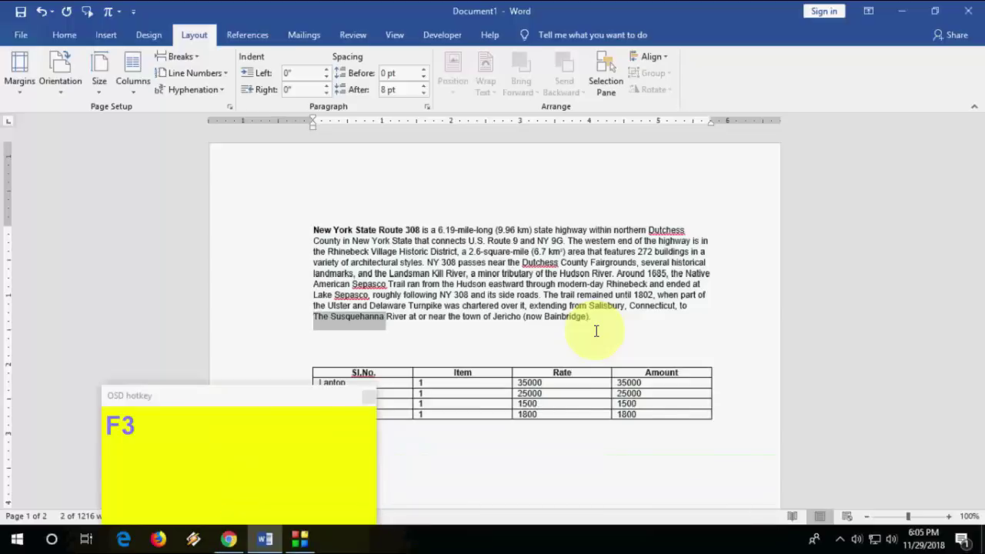
key("Down")
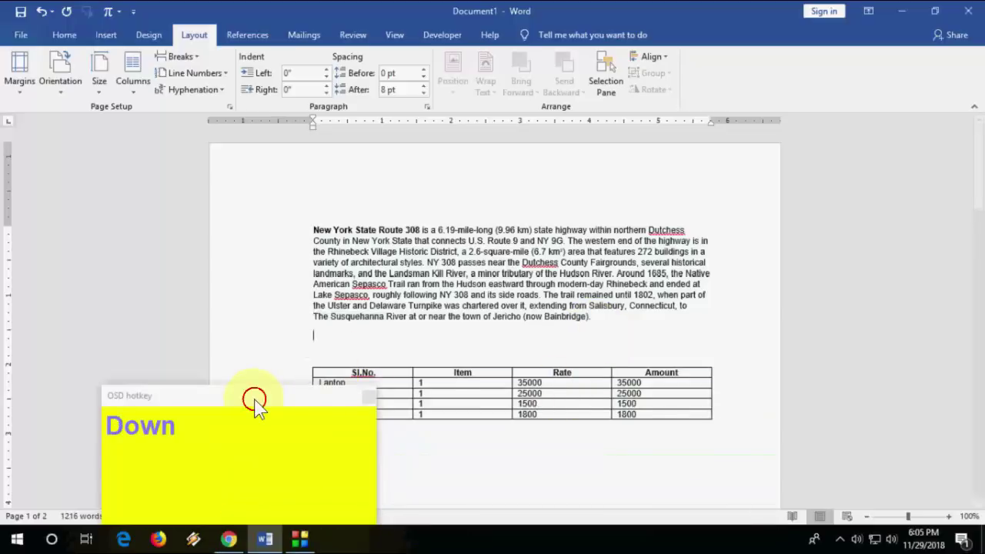
Break the page after 'even on another device.' so the next paragraph starts page 2
left_click_drag(254, 397, 159, 348)
scroll(423, 295, "down", 15)
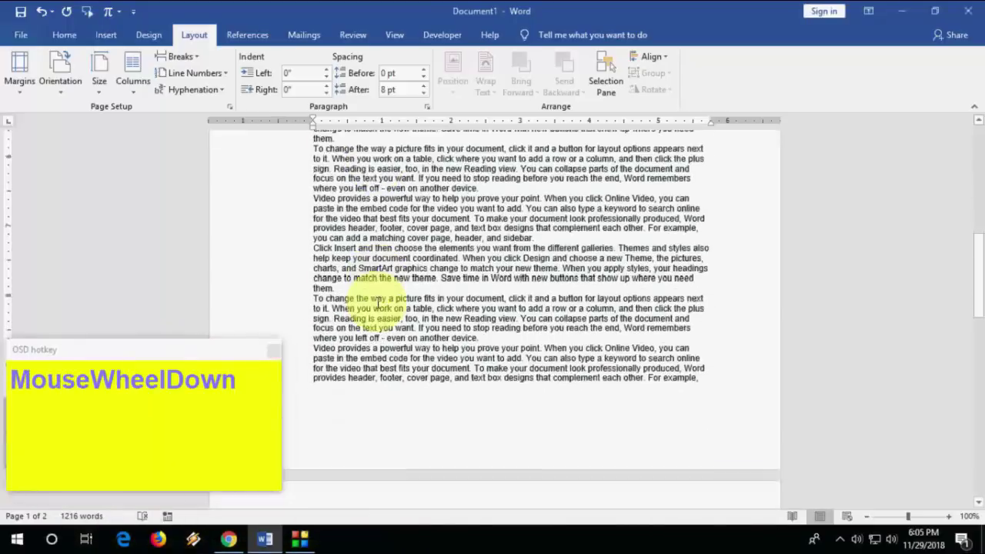
scroll(636, 326, "up", 4)
left_click(522, 231)
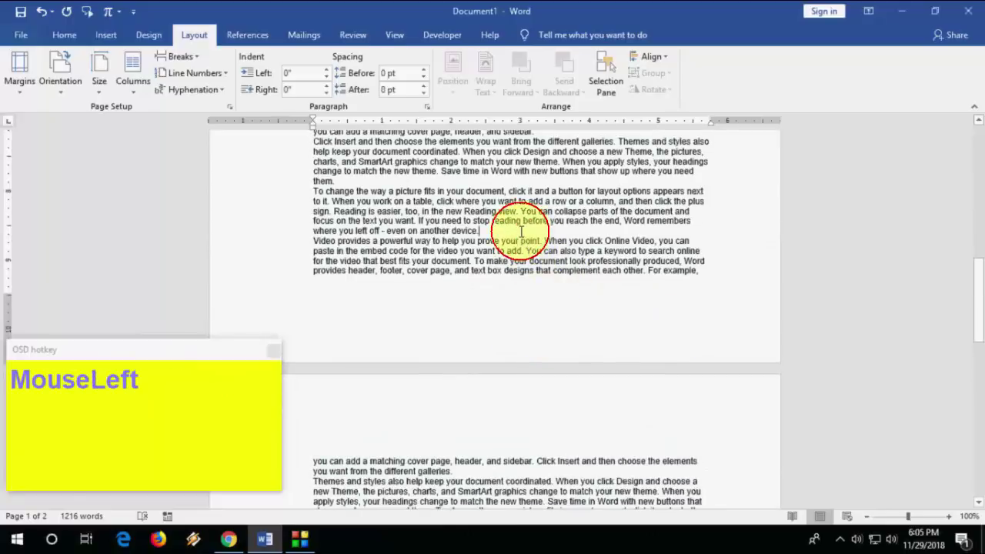
key("Return")
scroll(500, 247, "up", 5)
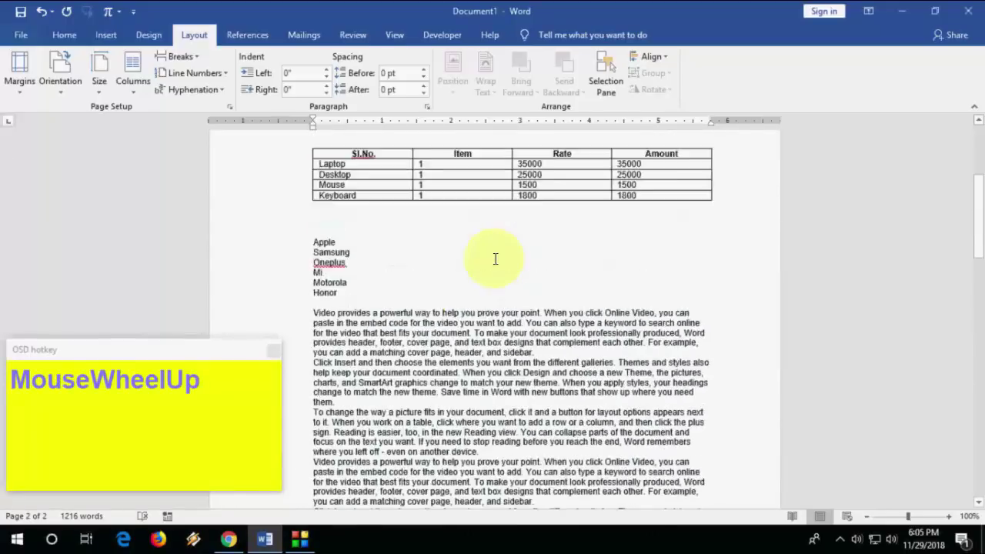
scroll(494, 259, "down", 10)
scroll(513, 310, "down", 5, "ctrl")
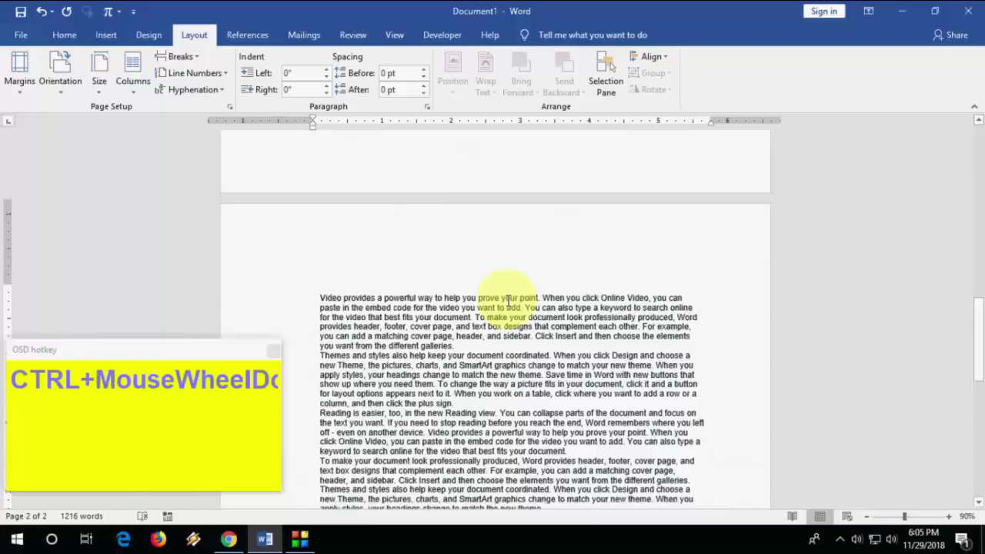
scroll(371, 447, "down", 2)
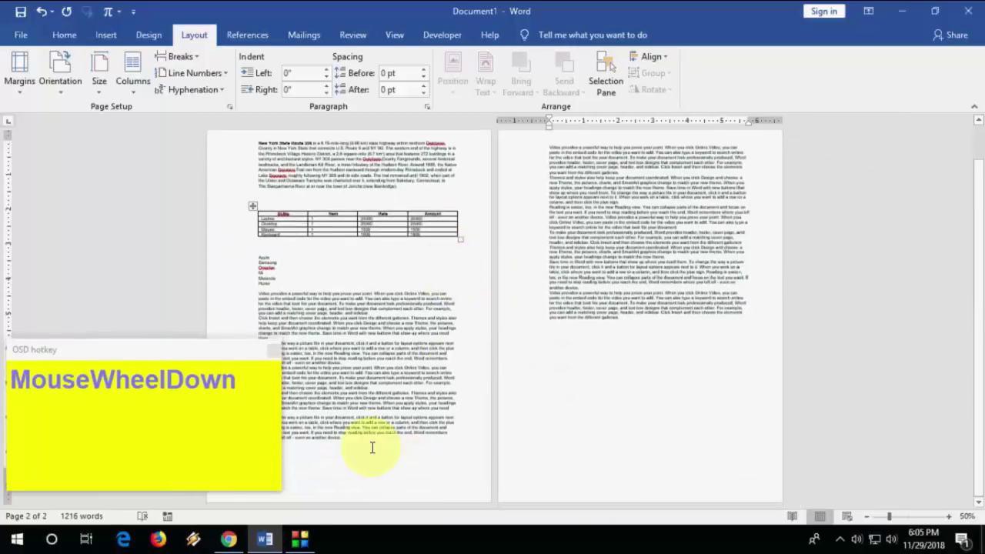
left_click(350, 439)
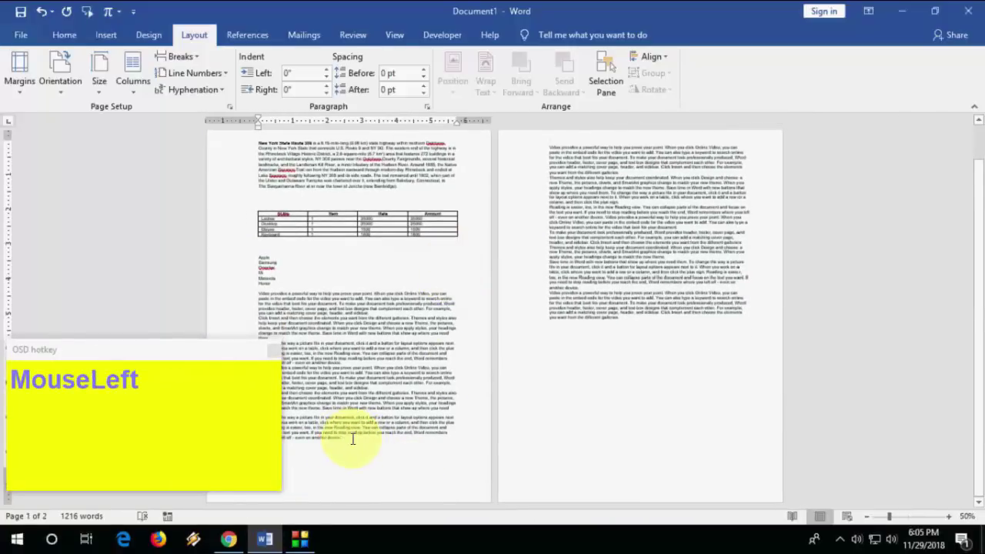
In Page Setup, set Landscape orientation applied to 'This point forward'
key("alt")
key("p")
key("s")
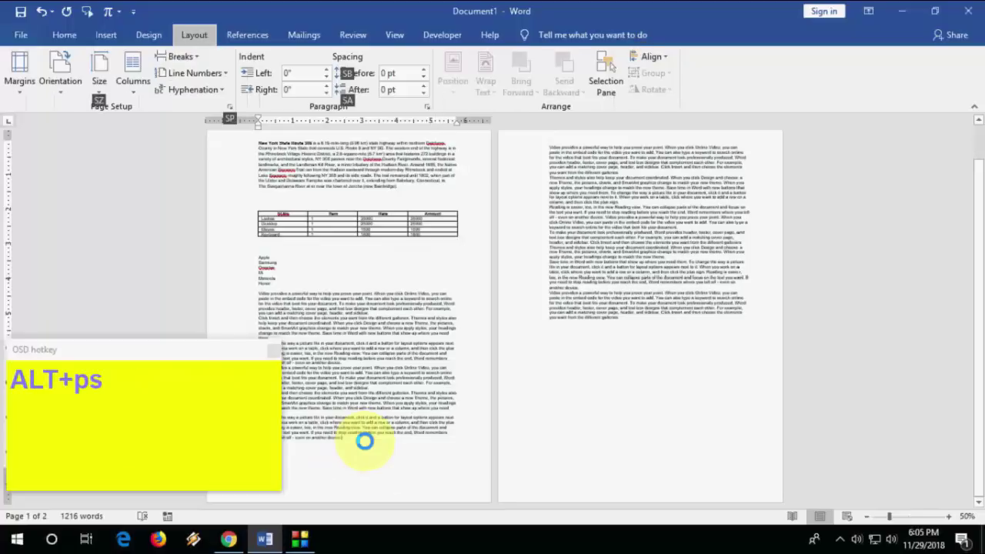
key("p")
left_click_drag(211, 88, 460, 92)
left_click(385, 239)
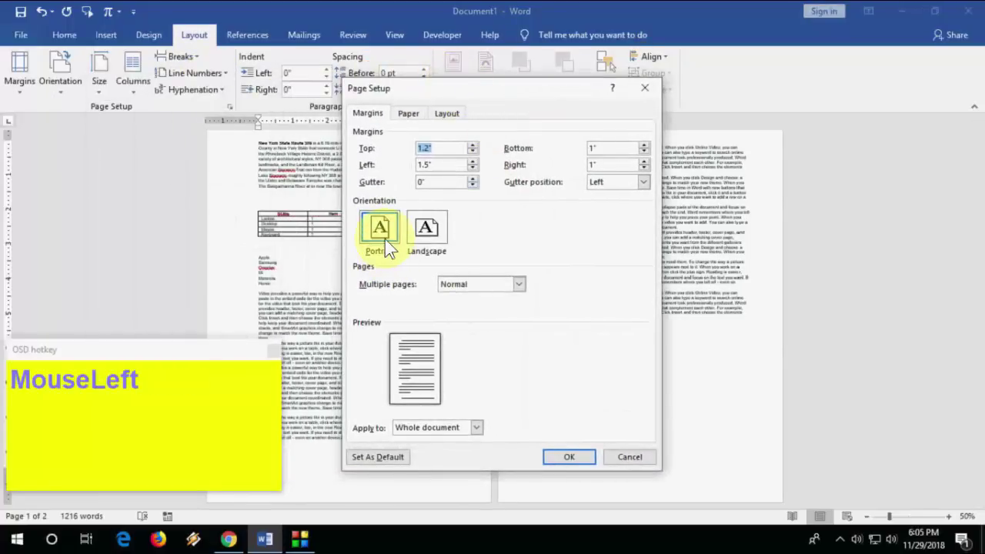
left_click(422, 235)
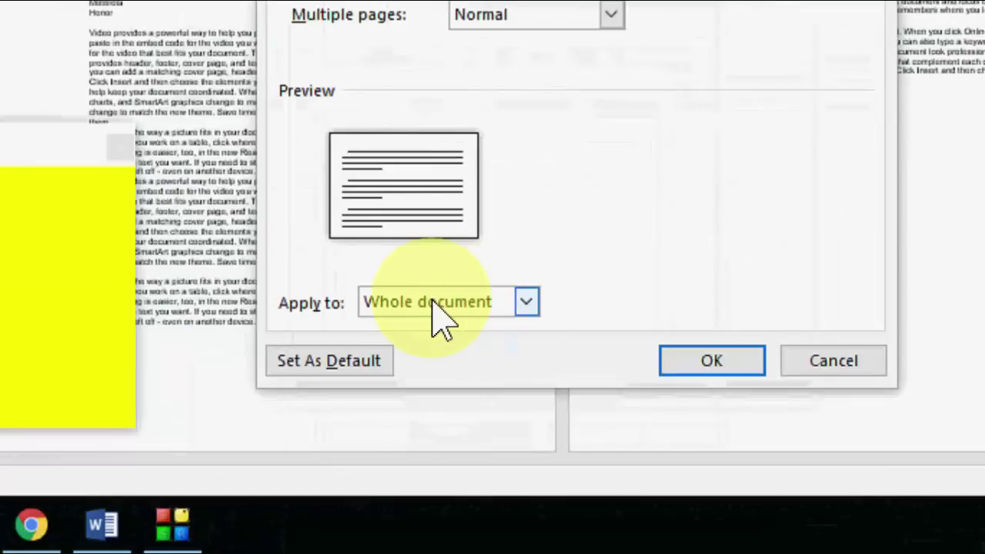
left_click(408, 304)
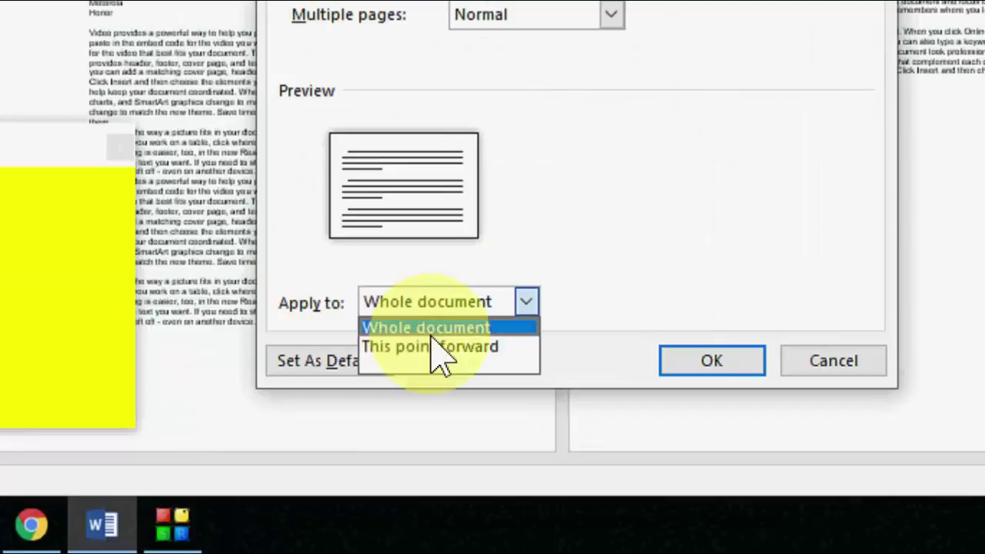
left_click(431, 351)
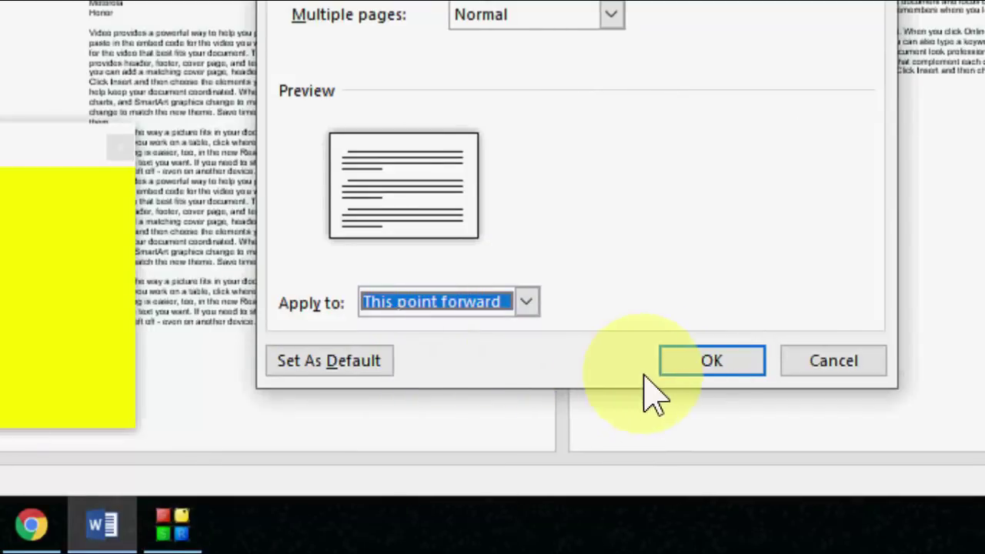
left_click(665, 365)
left_click(557, 457)
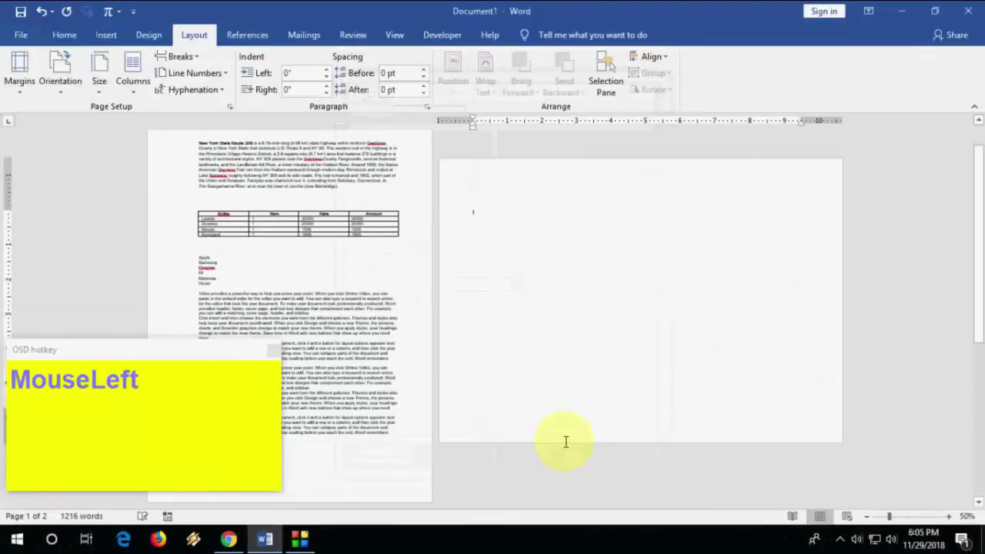
Delete the blank line and landscape section break above the price table
scroll(519, 351, "up", 2)
key("Delete")
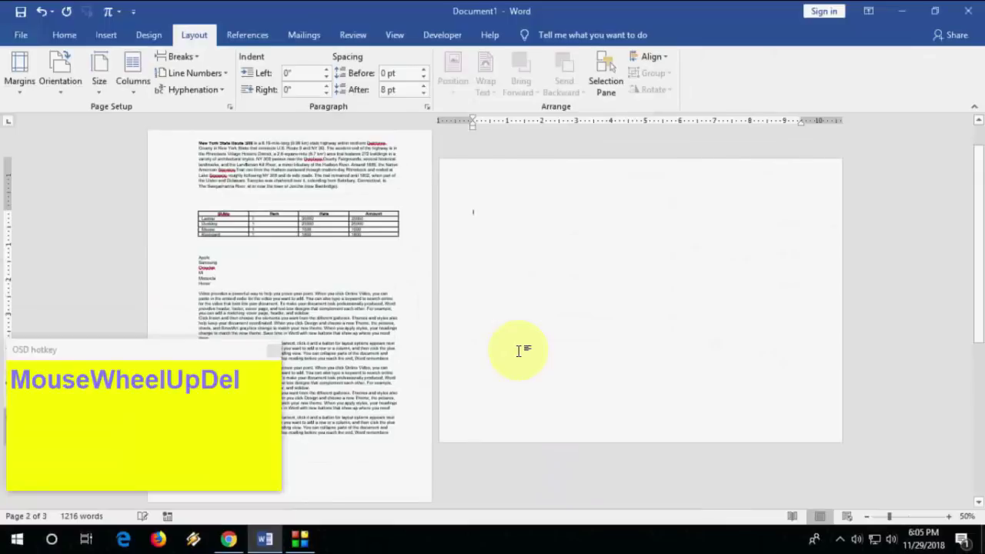
key("Delete")
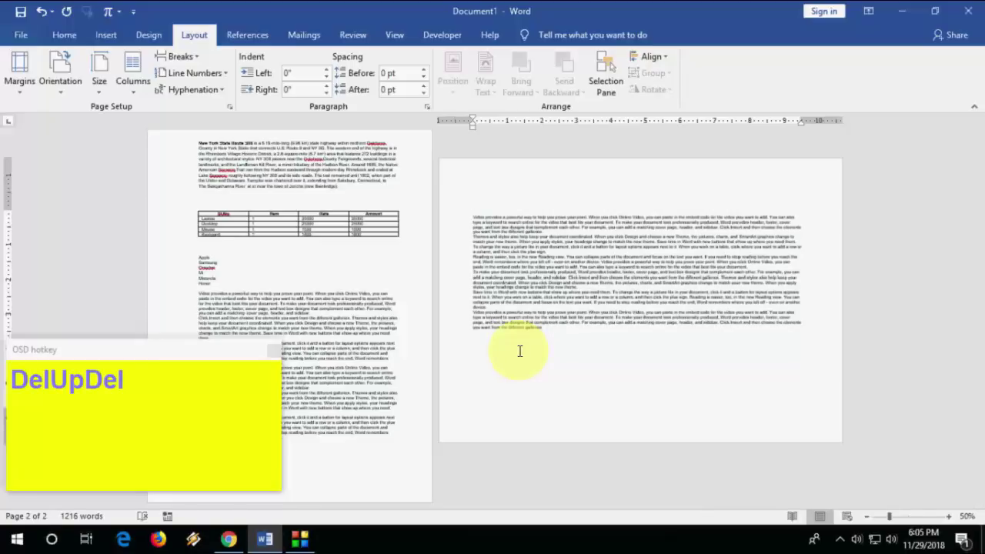
key("BackSpace")
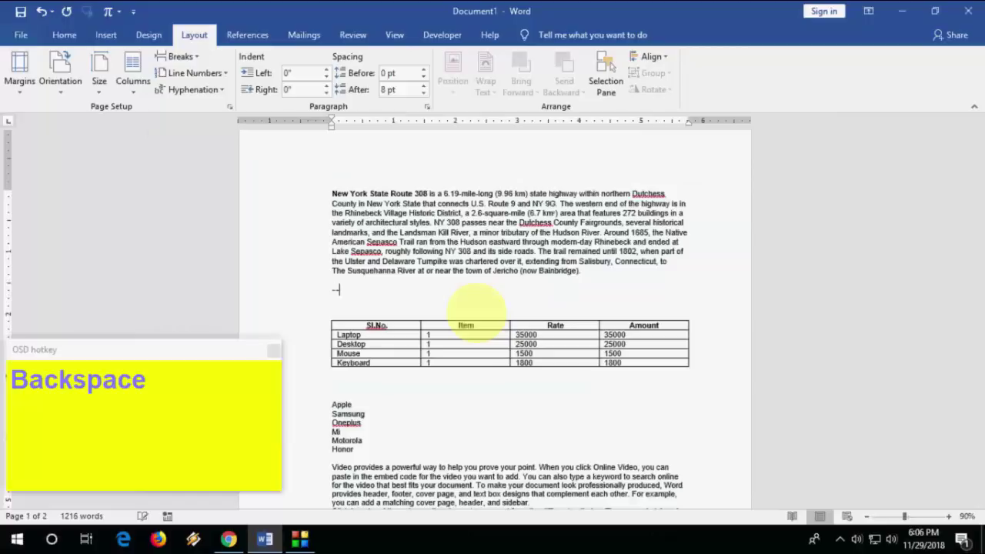
Enter an arrow, undo its automatic symbol replacement, and move into the table's first header cell
key("shift+Tab")
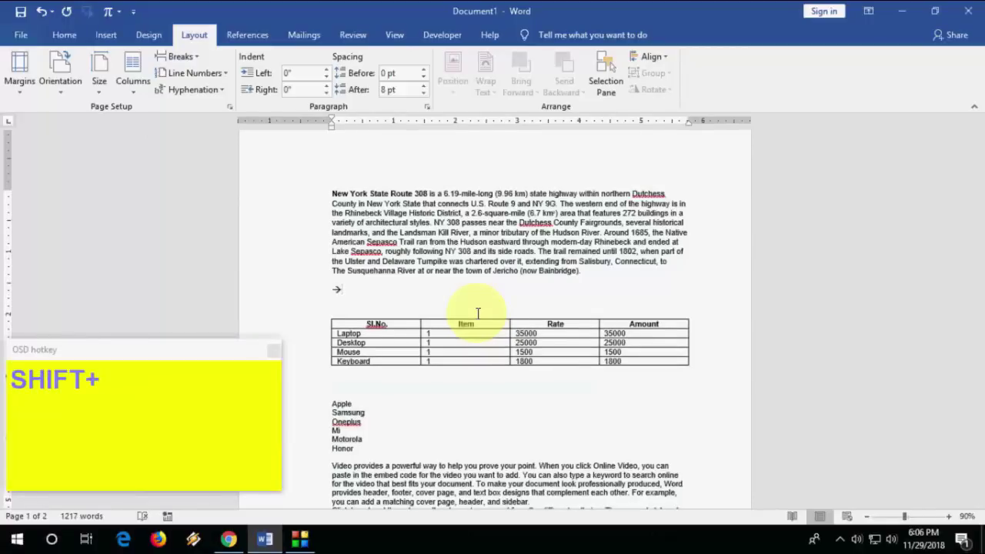
key("BackSpace")
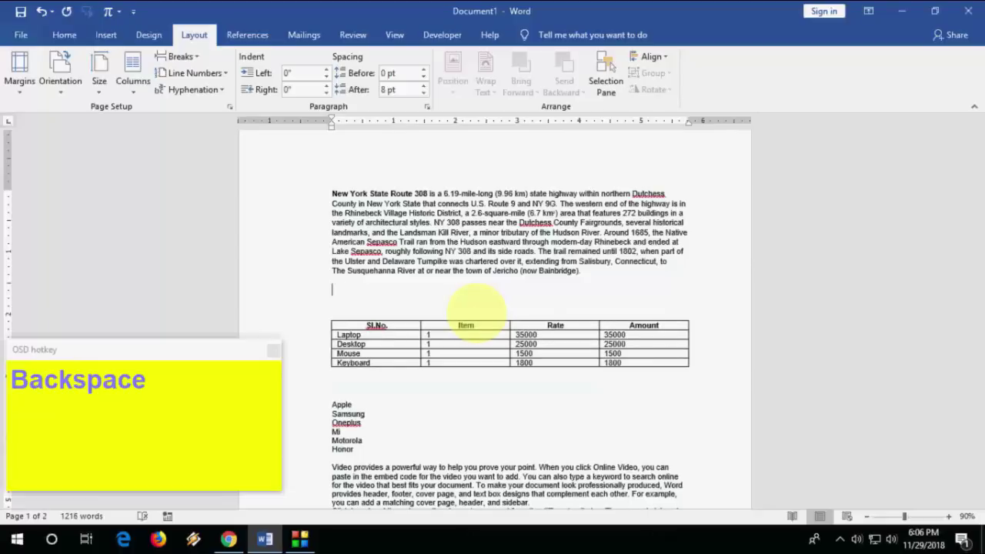
key("Down")
key("Down")
key("Down")
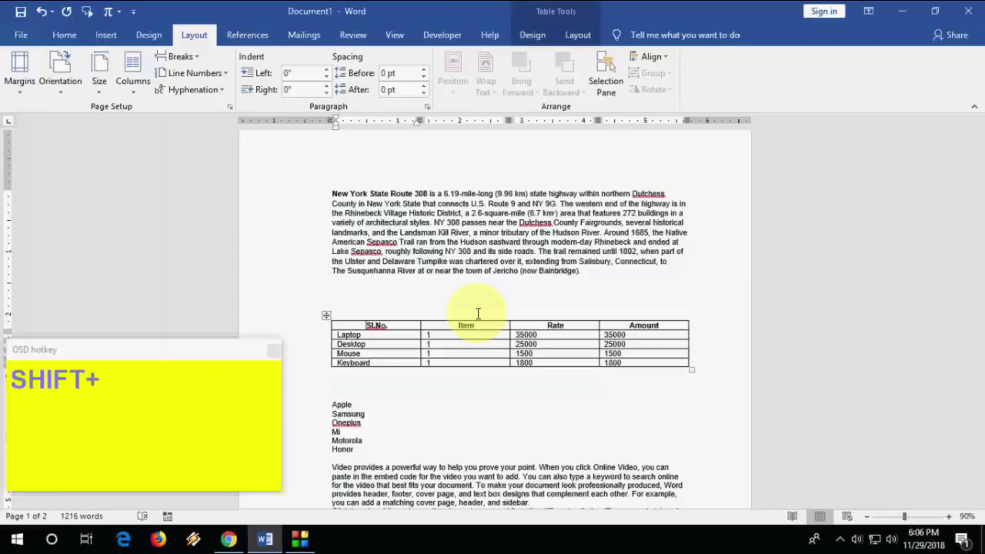
Select the whole Sl.No./Item/Rate/Amount table and convert it to tab-separated text
key("shift+Down")
key("shift+Down")
key("shift+Down")
key("shift+Right")
key("shift+Right")
key("shift+Down")
key("shift+Right")
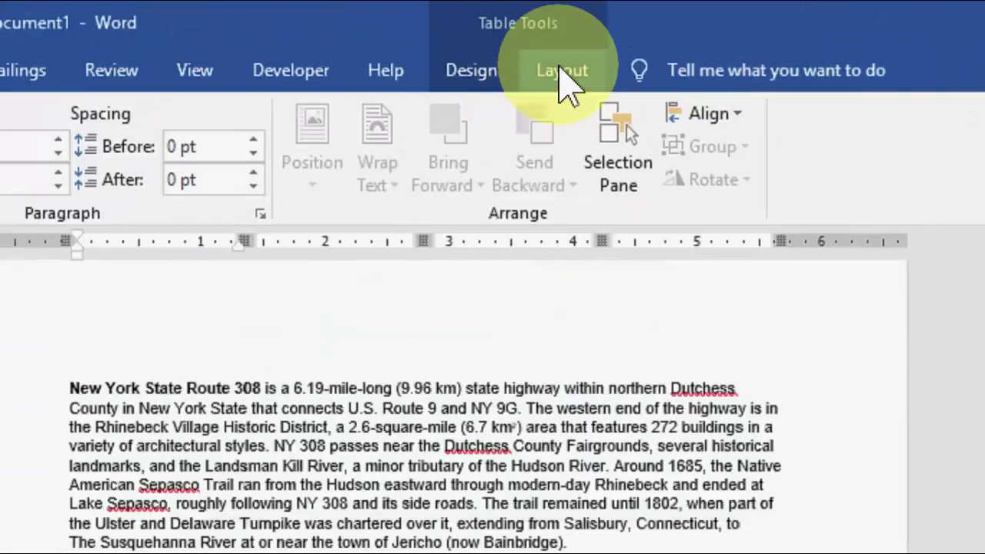
left_click(564, 77)
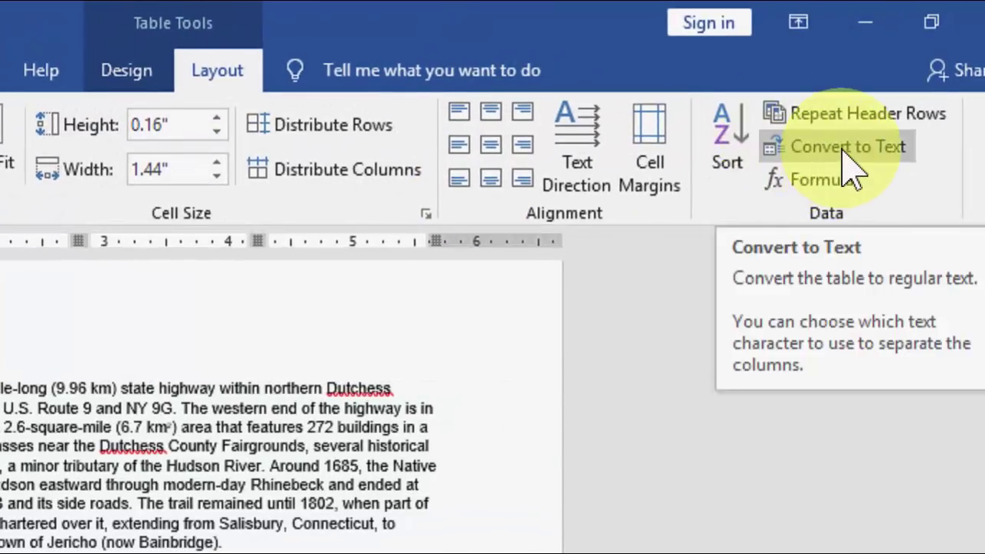
left_click(847, 148)
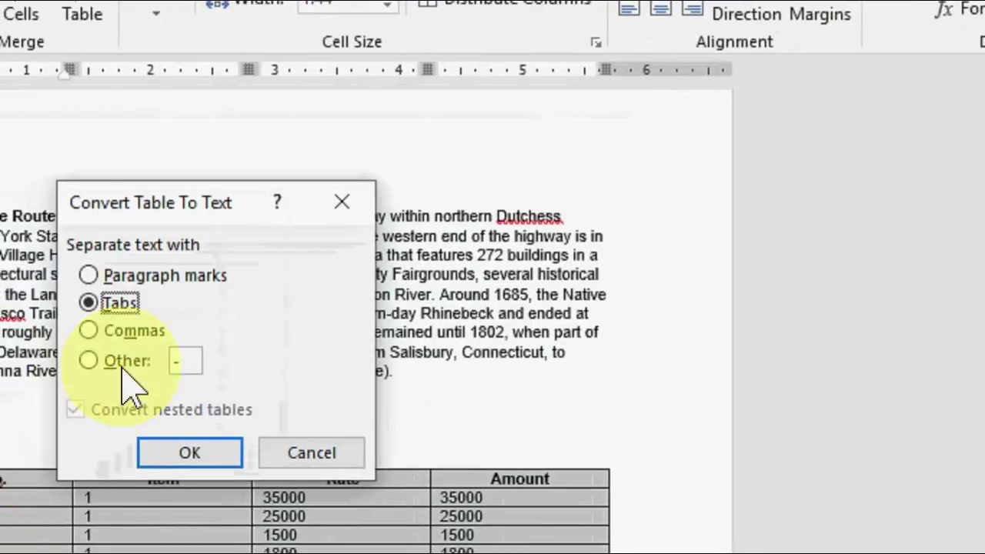
double_click(176, 360)
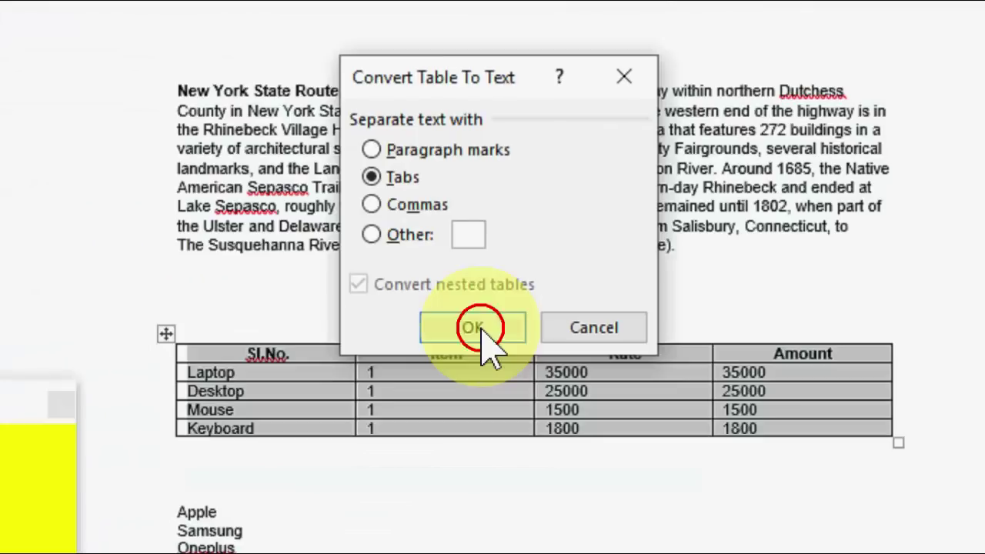
left_click(206, 452)
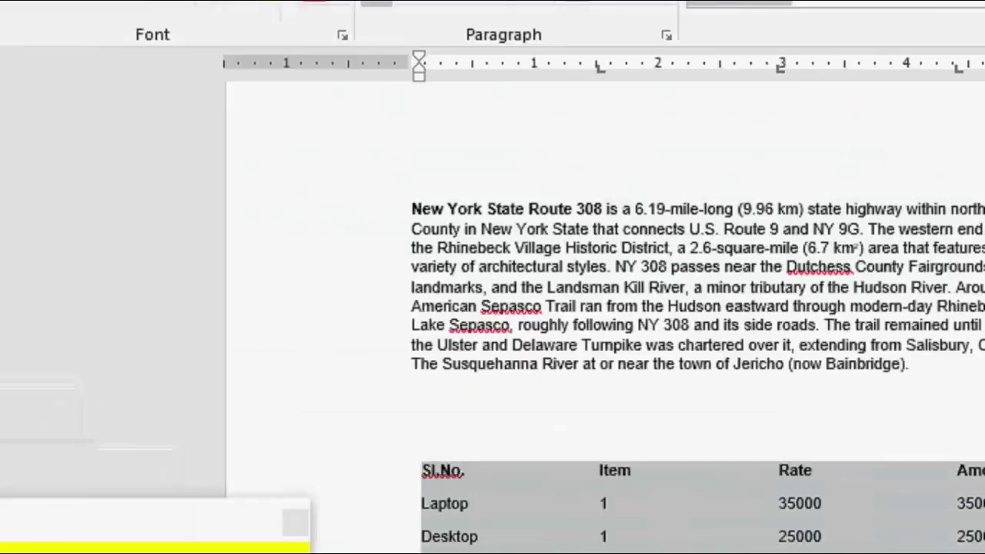
Rebuild the four-column Sl.No./Item/Rate/Amount table from the tab-separated text using Convert Text to Table, then deselect it
left_click(116, 22)
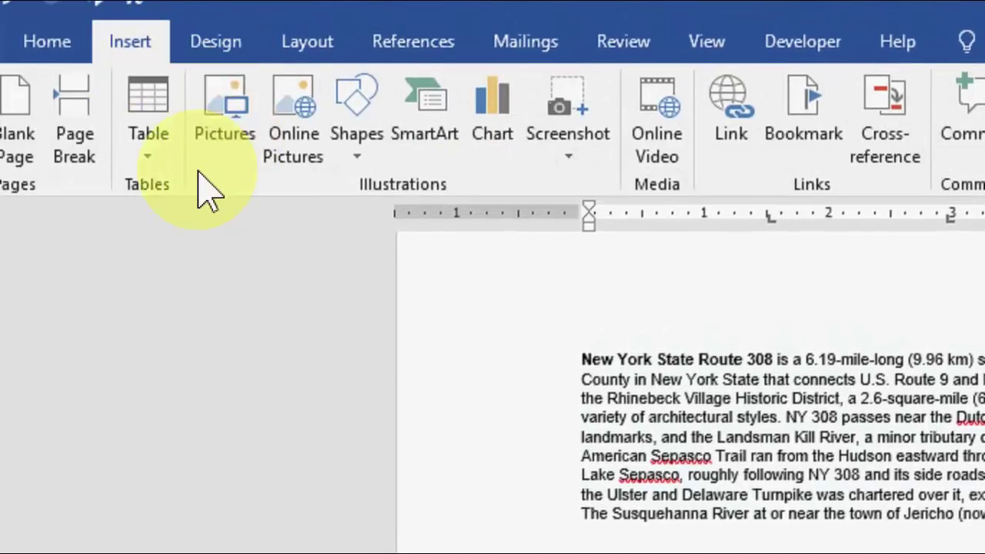
left_click(158, 154)
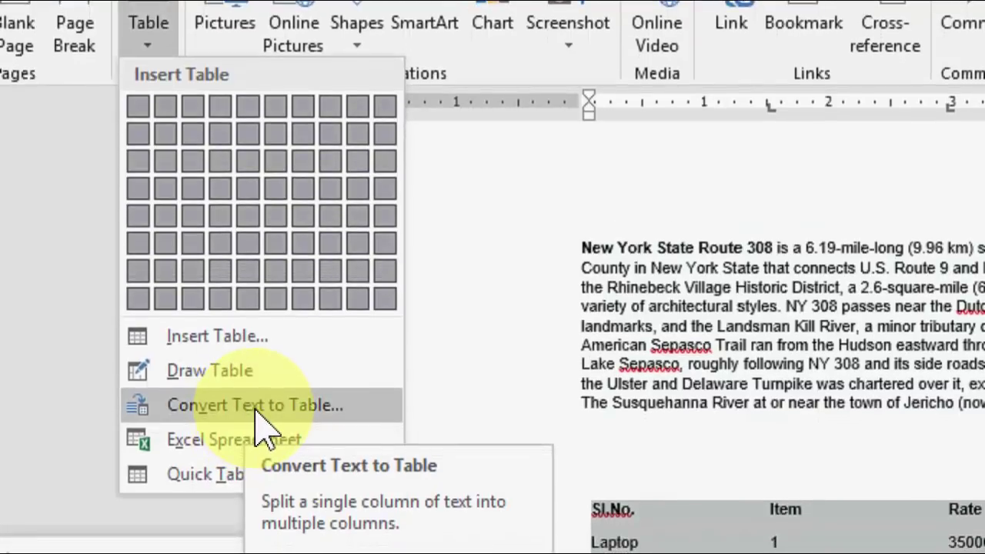
left_click(256, 408)
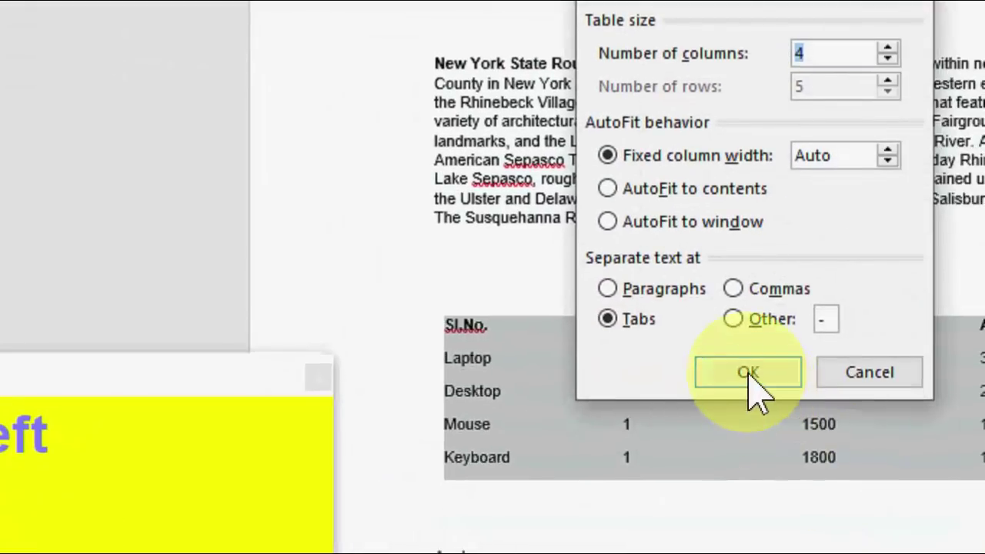
left_click(748, 374)
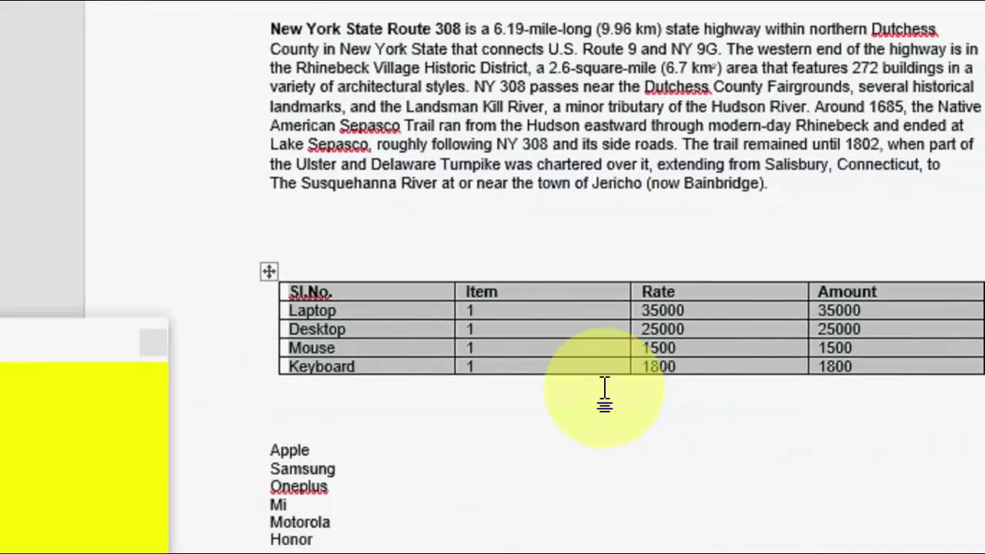
left_click(604, 388)
key("F10")
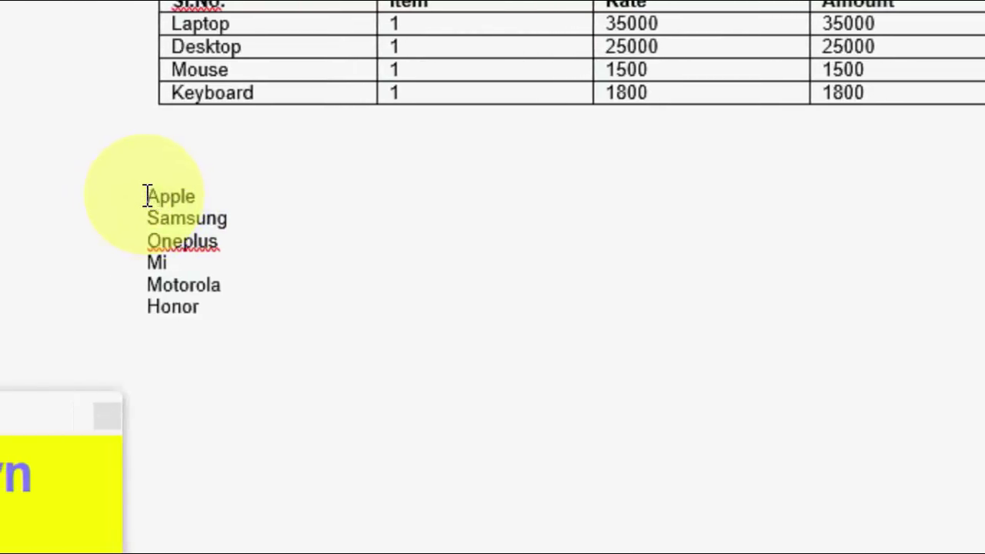
Select the six brand names and replace every paragraph break (^p) with a comma using Replace All
left_click_drag(146, 196, 201, 310)
key("ctrl+c")
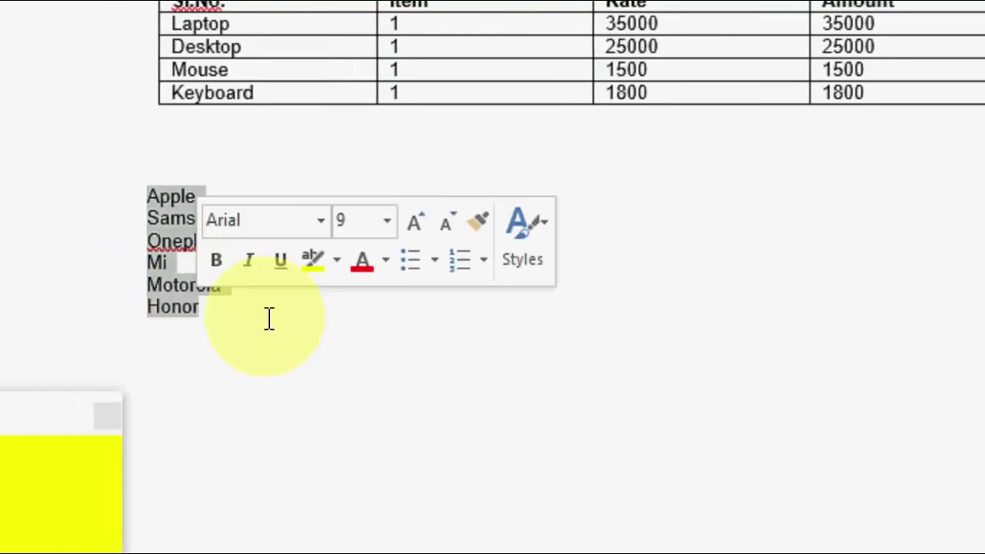
key("ctrl+g")
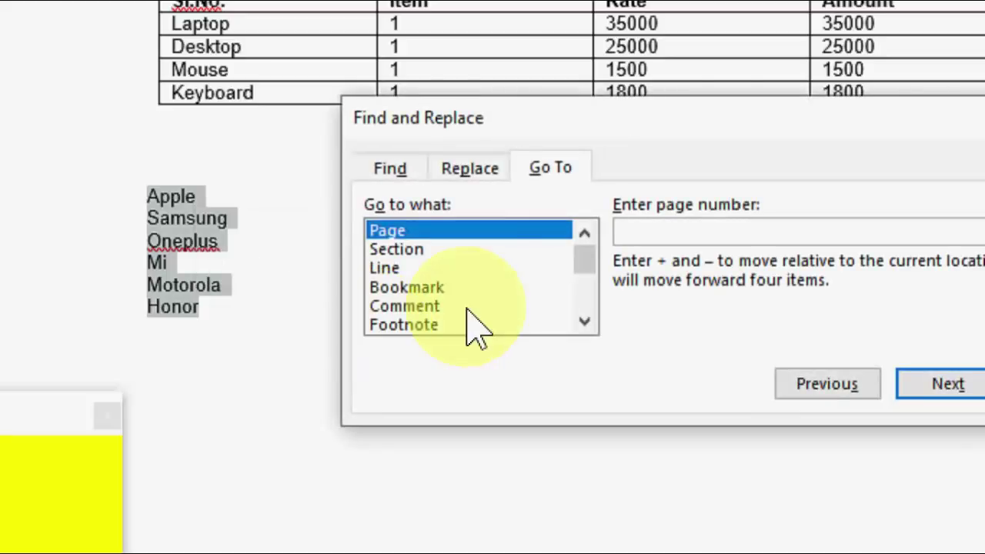
left_click(469, 171)
left_click(510, 208)
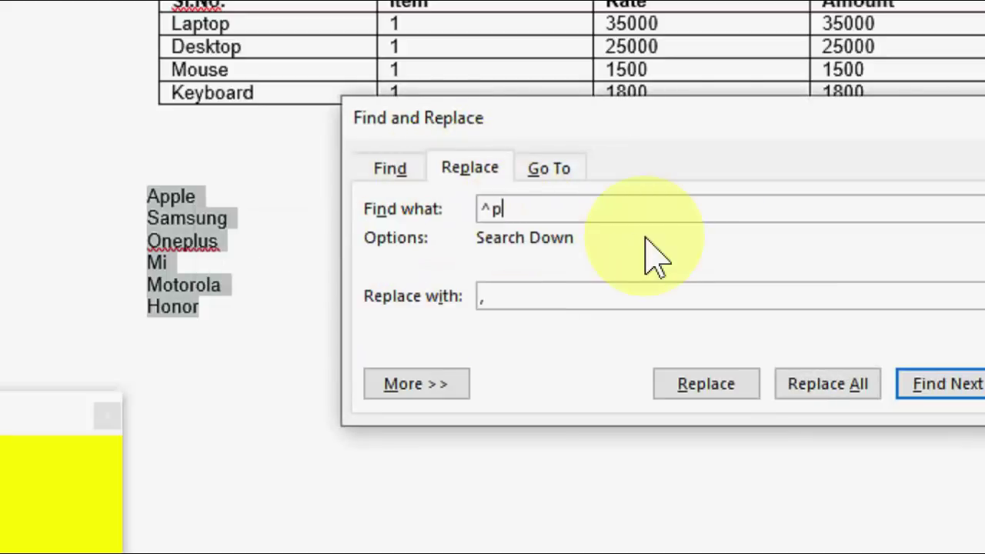
key("shift+Left")
key("Right")
left_click(816, 388)
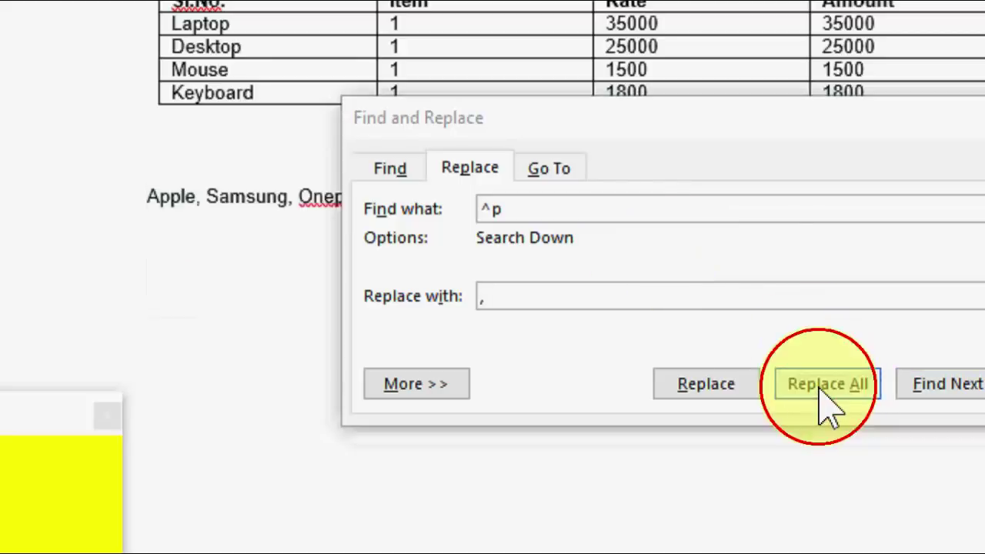
left_click(500, 341)
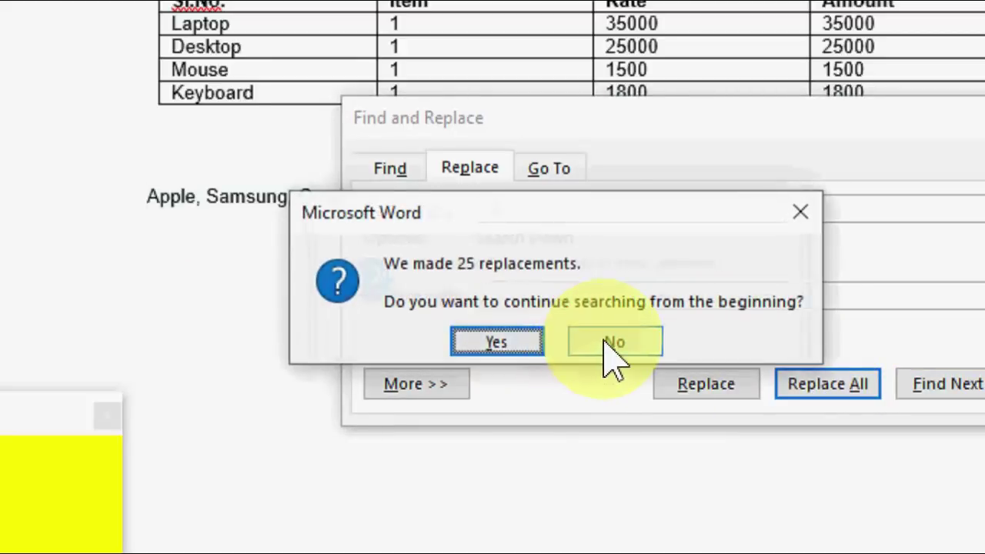
left_click(609, 342)
left_click(927, 378)
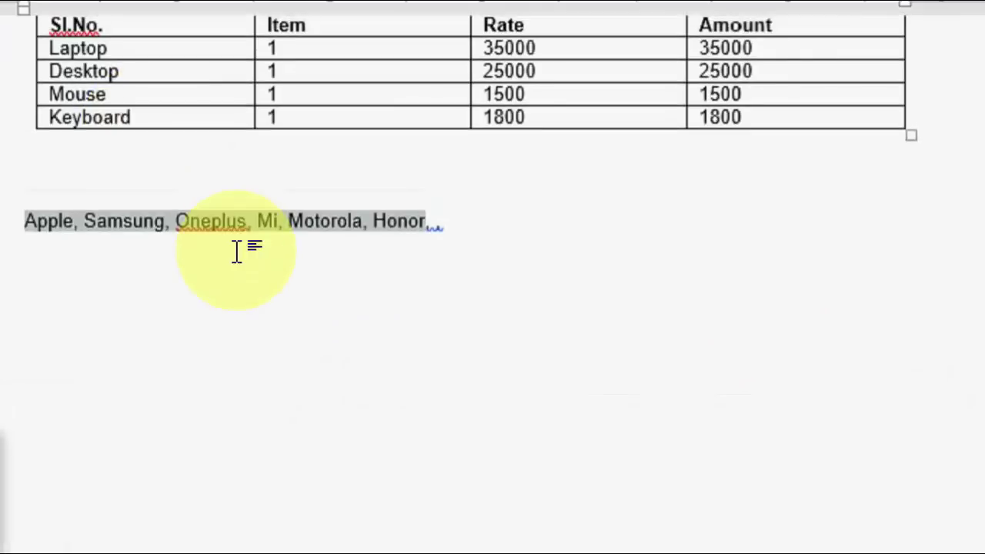
left_click(8, 29)
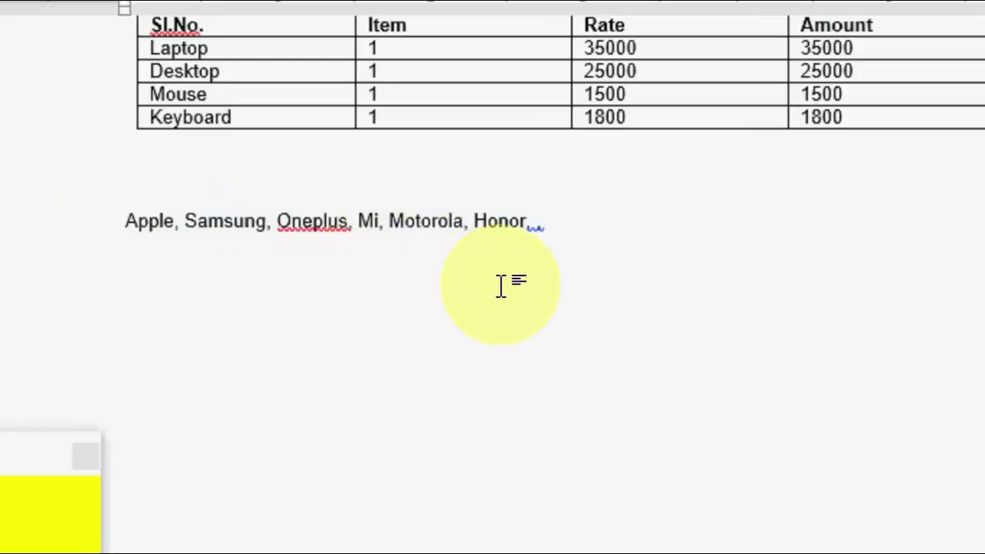
key("F10")
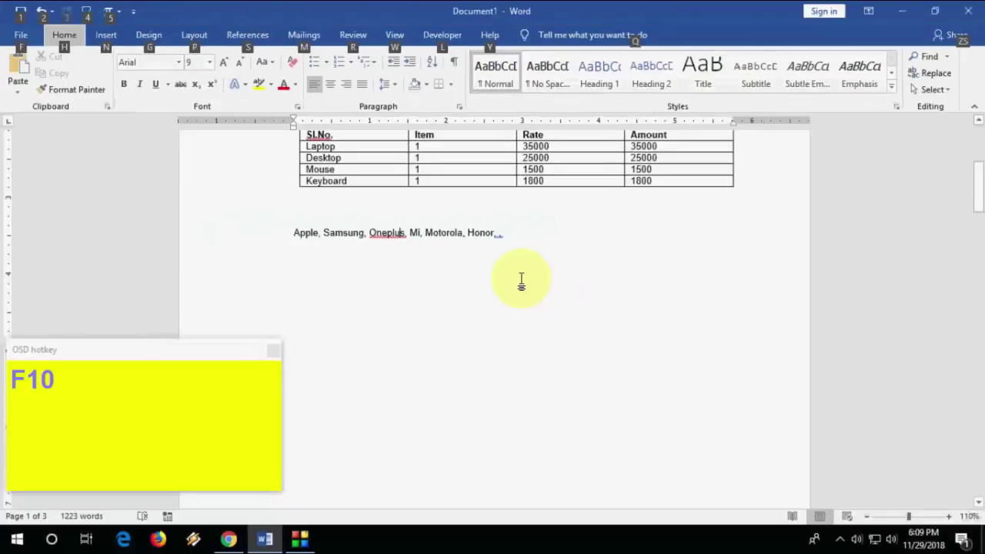
left_click(521, 283)
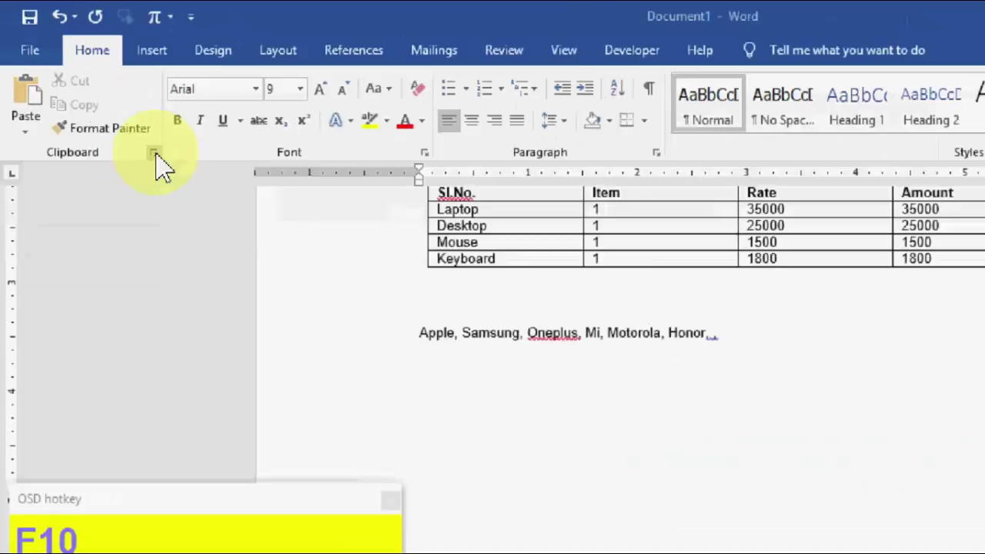
left_click(216, 215)
scroll(129, 238, "down", 2)
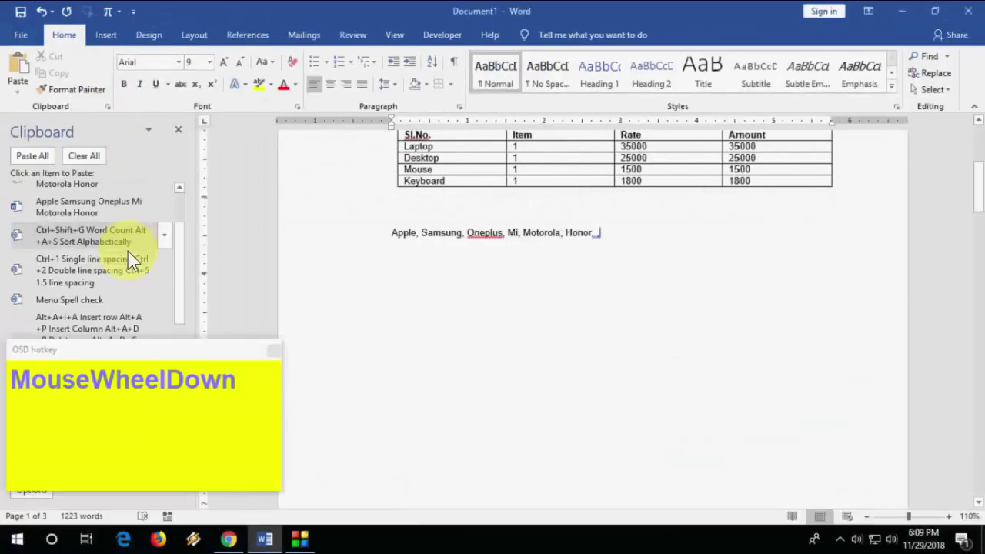
scroll(128, 254, "up", 1)
scroll(117, 244, "down", 3)
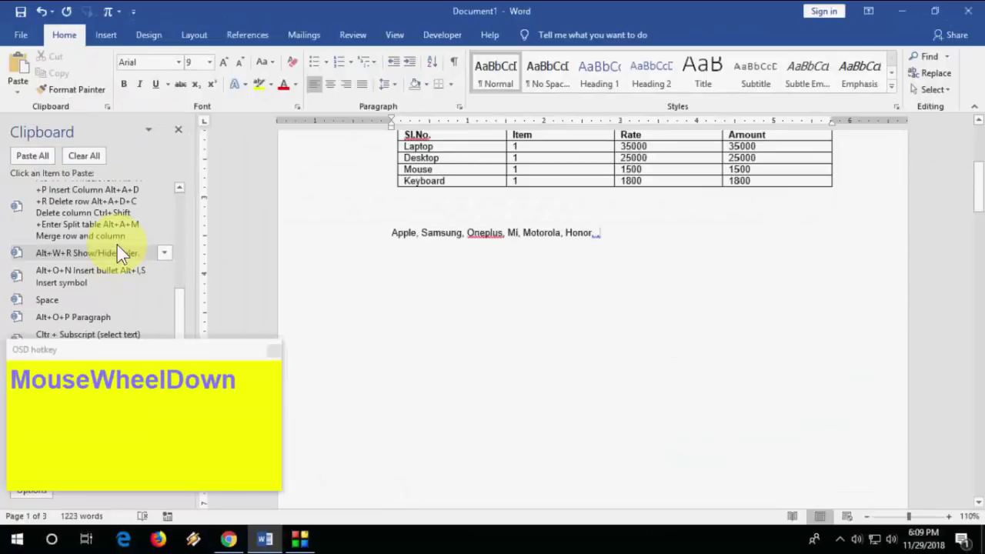
scroll(117, 245, "down", 3)
key("ctrl+z")
key("Return")
left_click(87, 258)
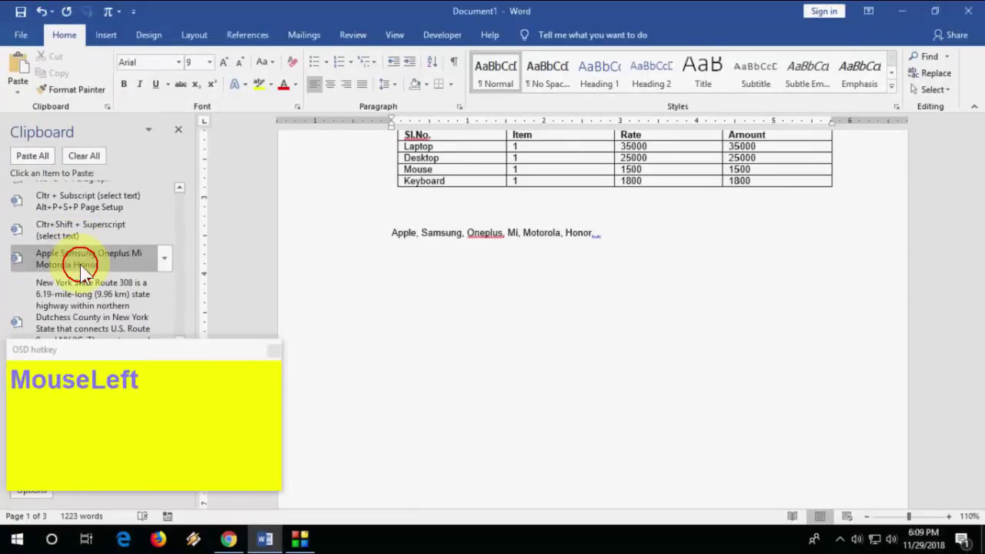
key("ctrl+z")
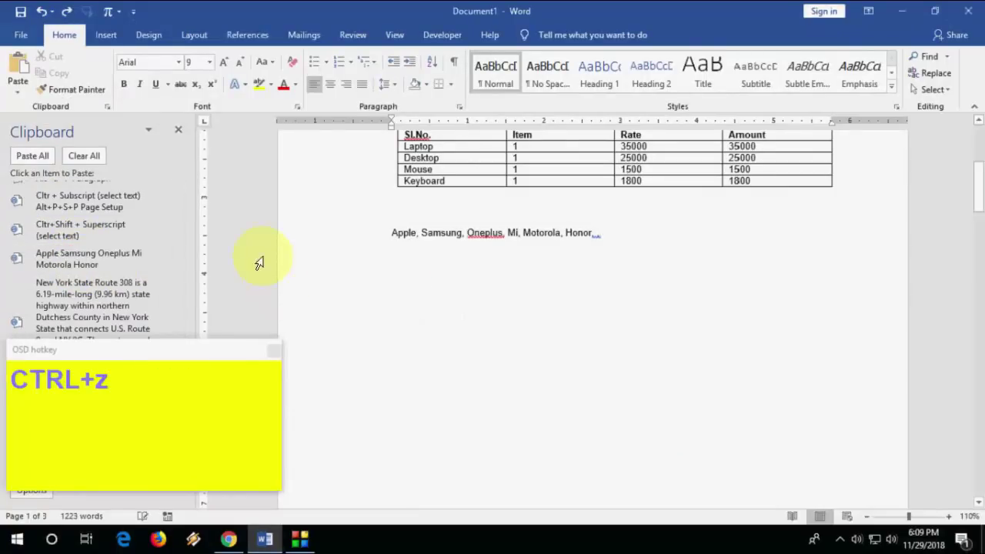
scroll(361, 284, "down", 1)
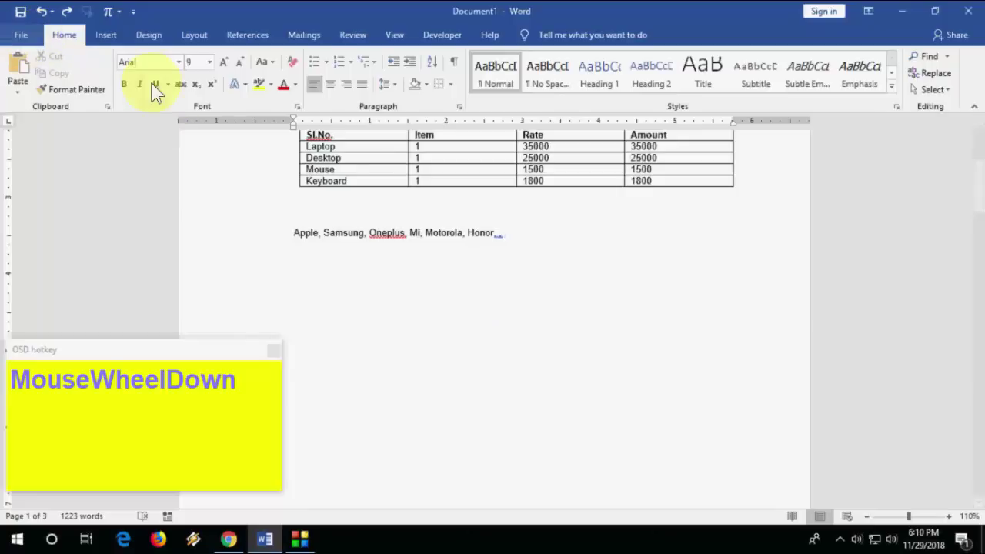
Choose PDF as the file type in the Save As window, then cancel without saving
left_click(22, 32)
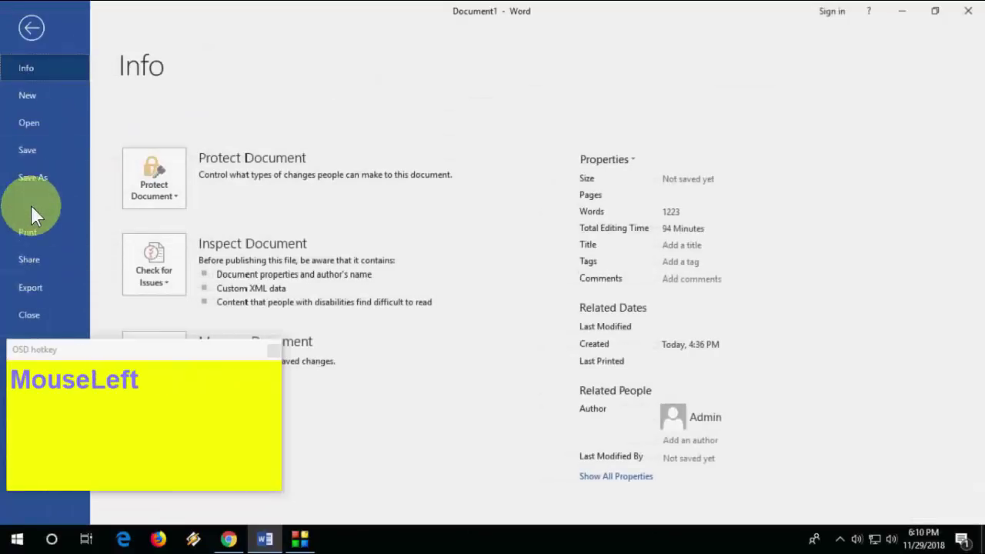
left_click(27, 179)
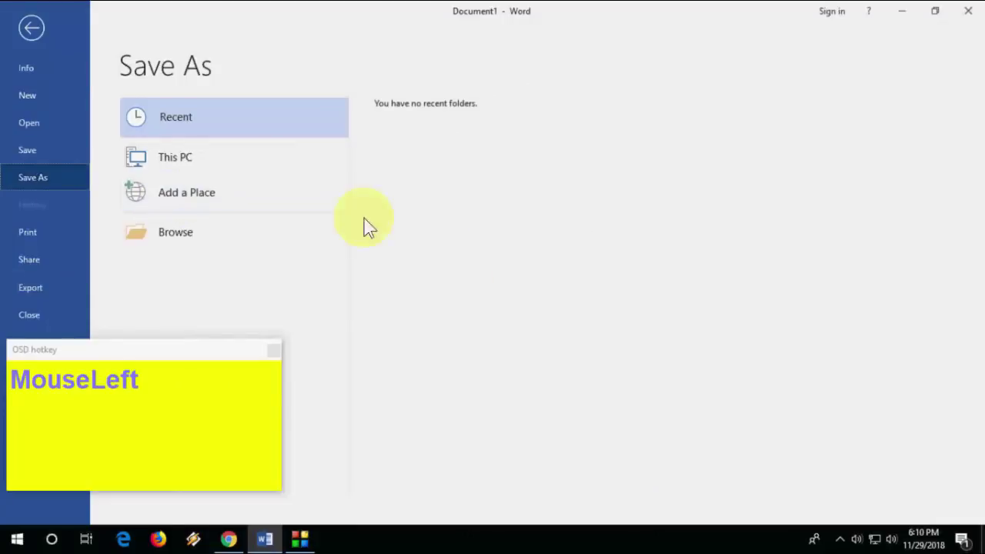
left_click(207, 229)
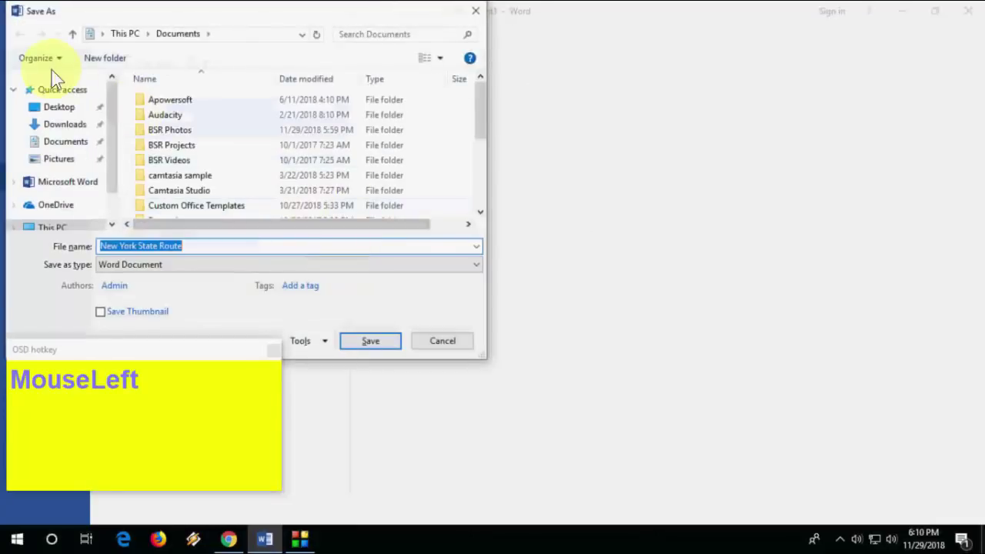
left_click(192, 264)
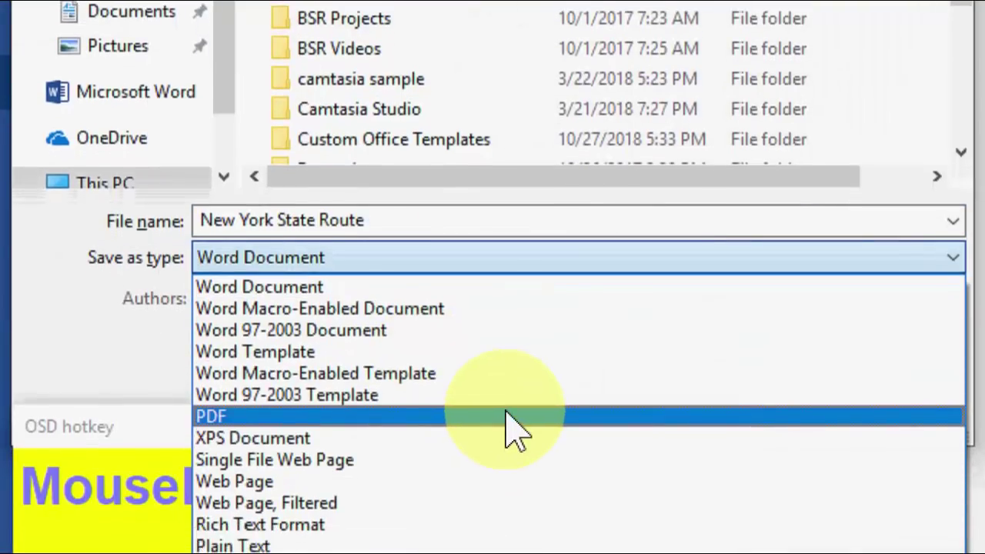
left_click(506, 415)
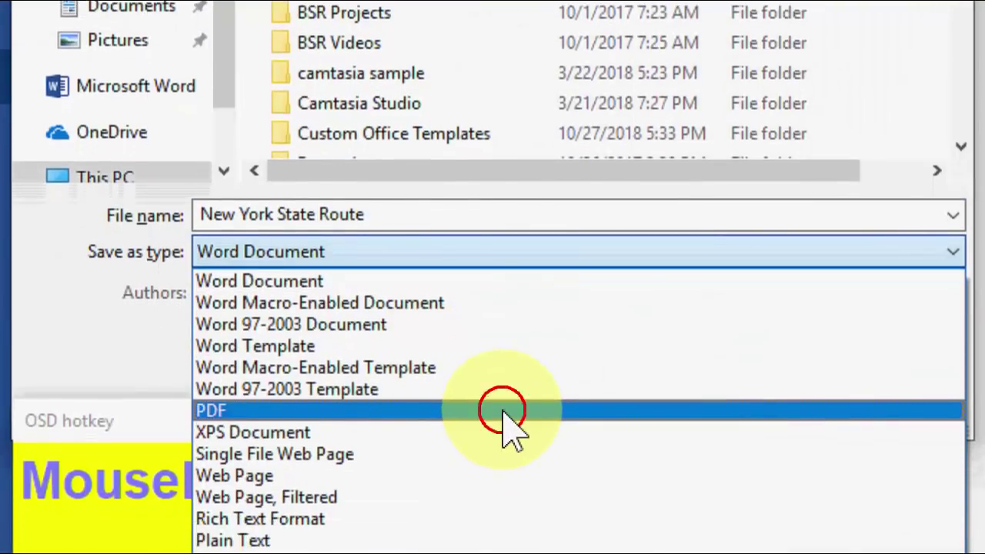
key("Escape")
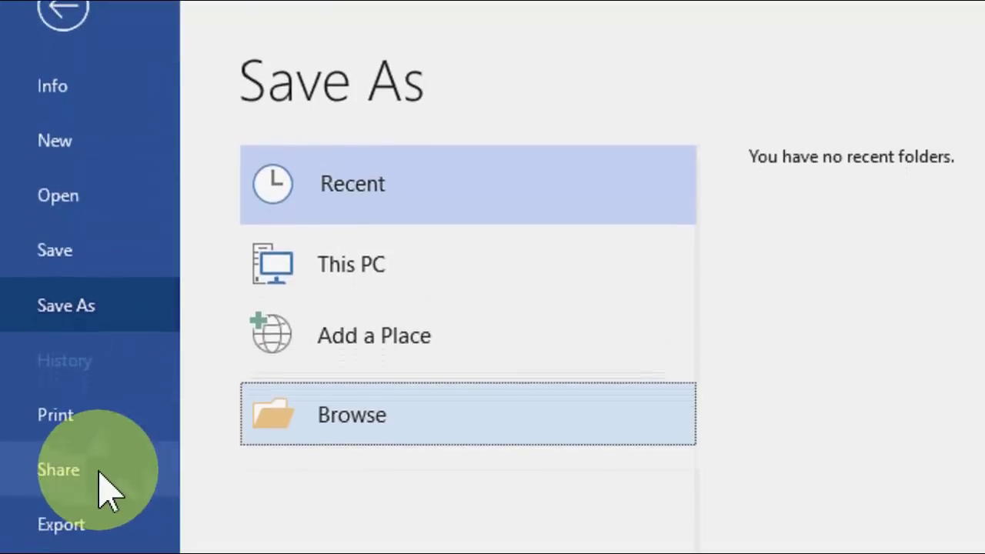
Send Document1 as an email attachment from the File > Share > Email page
left_click(104, 484)
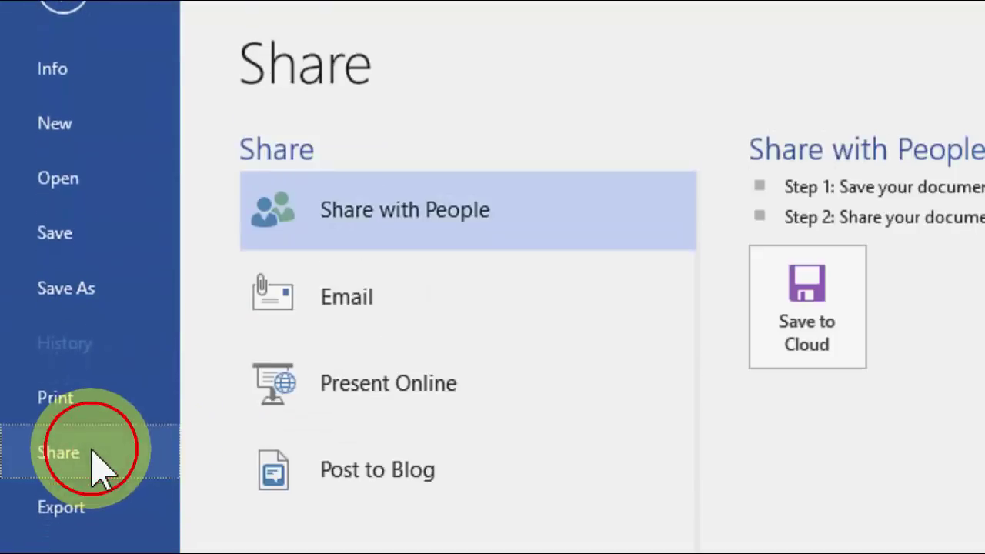
left_click(363, 314)
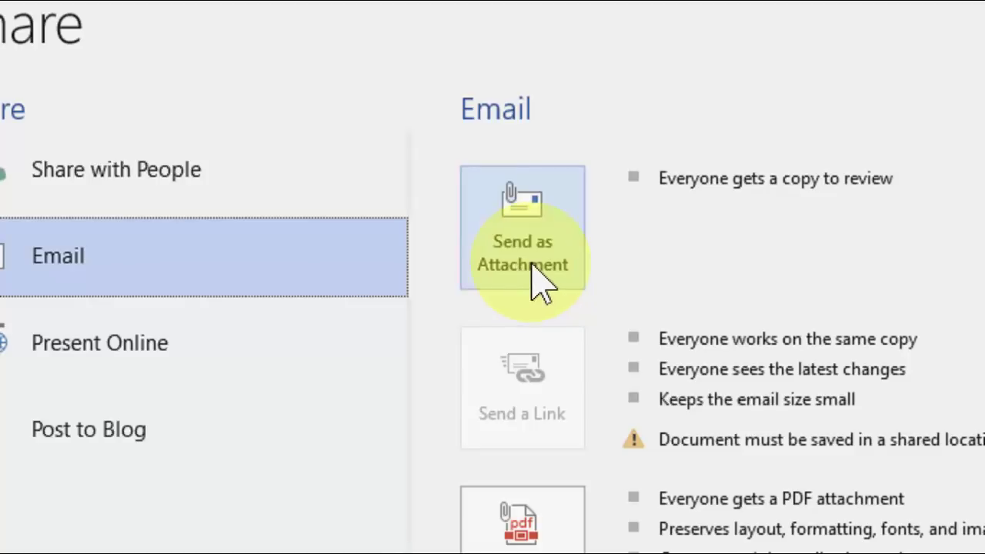
left_click(541, 280)
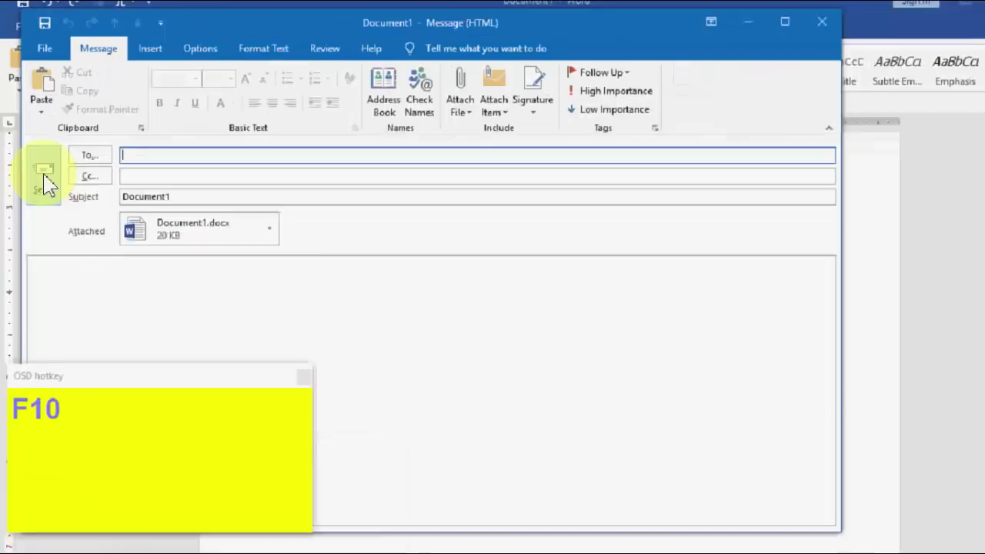
left_click(76, 231)
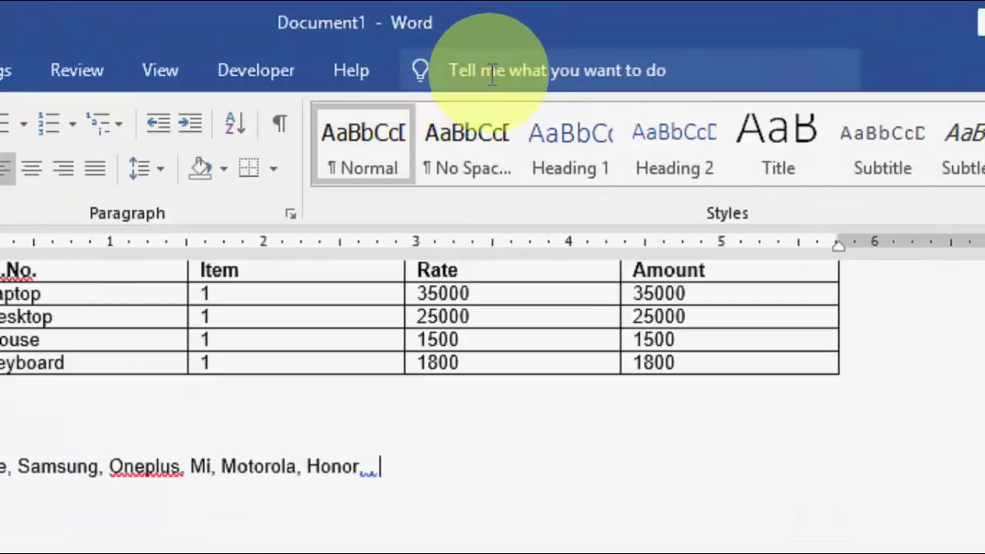
left_click(551, 75)
type("ta")
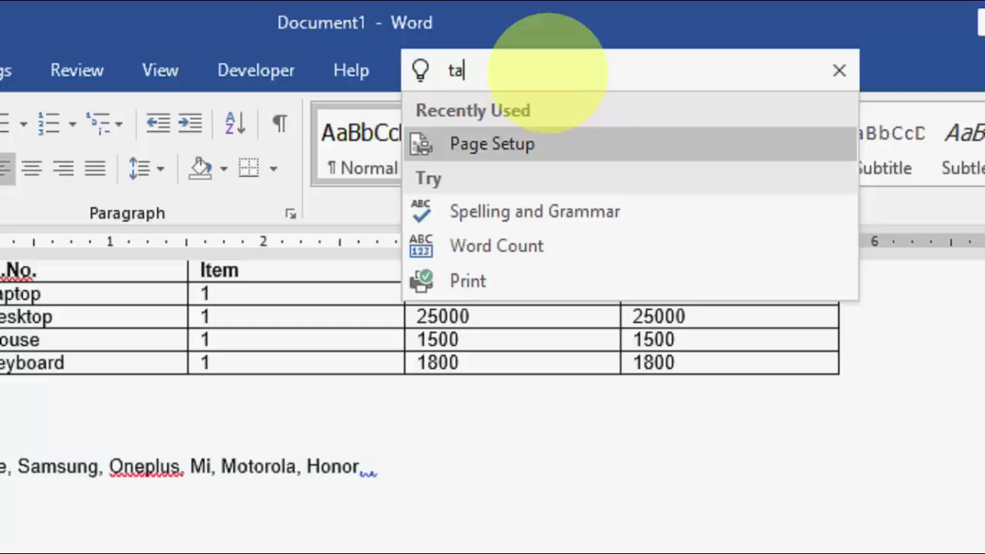
type("ble")
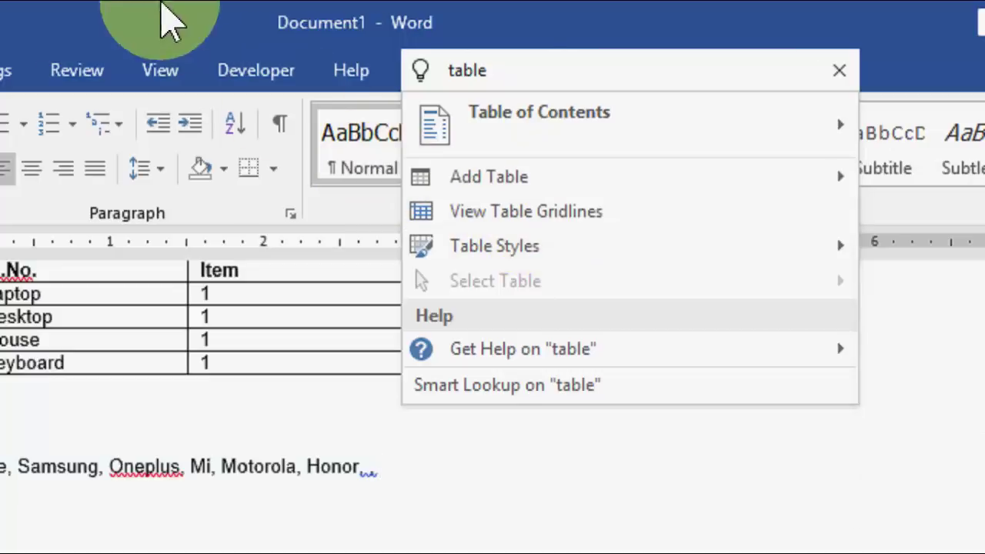
key("Escape")
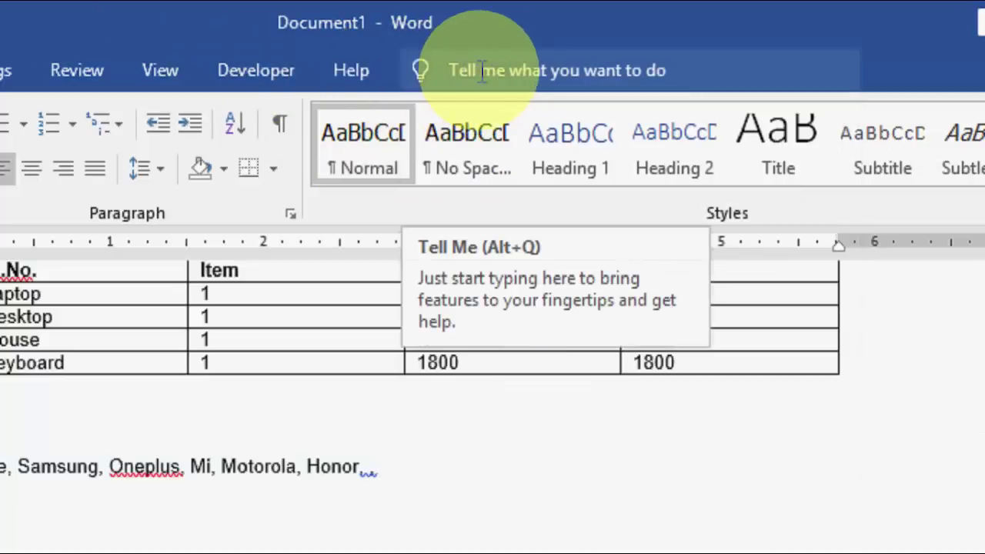
key("F10")
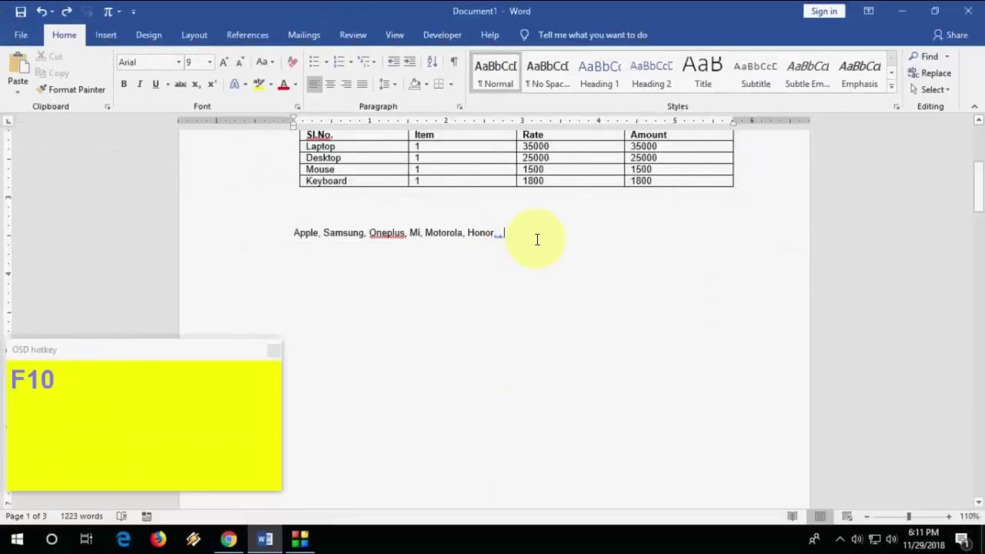
left_click(536, 238)
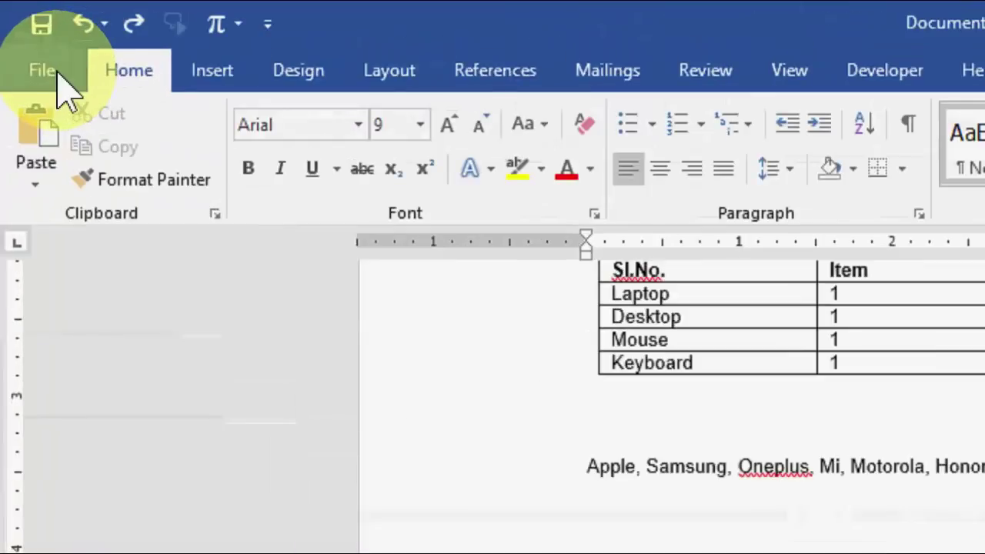
Set the default local file location to the Desktop folder in Word Options > Save
left_click(21, 35)
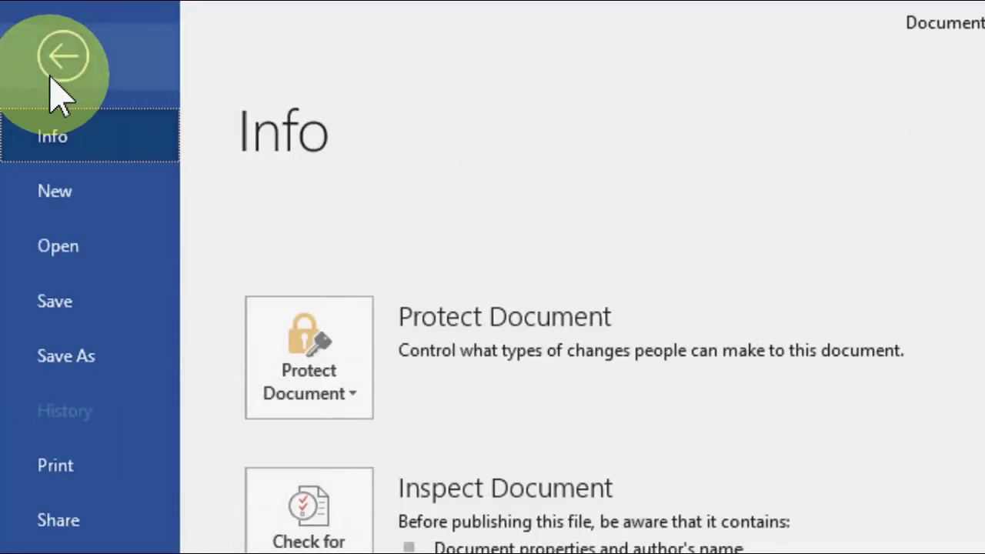
left_click_drag(275, 523, 577, 454)
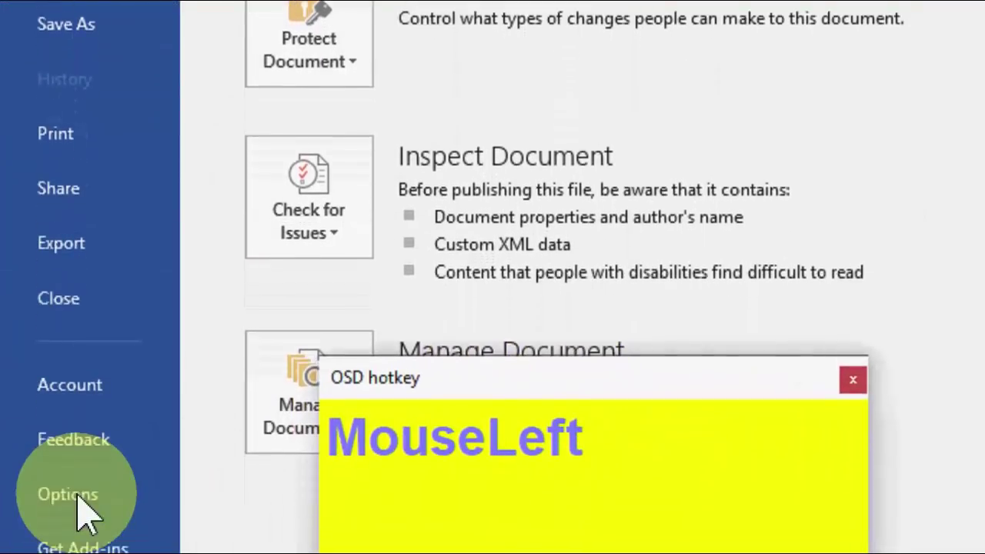
left_click(69, 548)
left_click(77, 453)
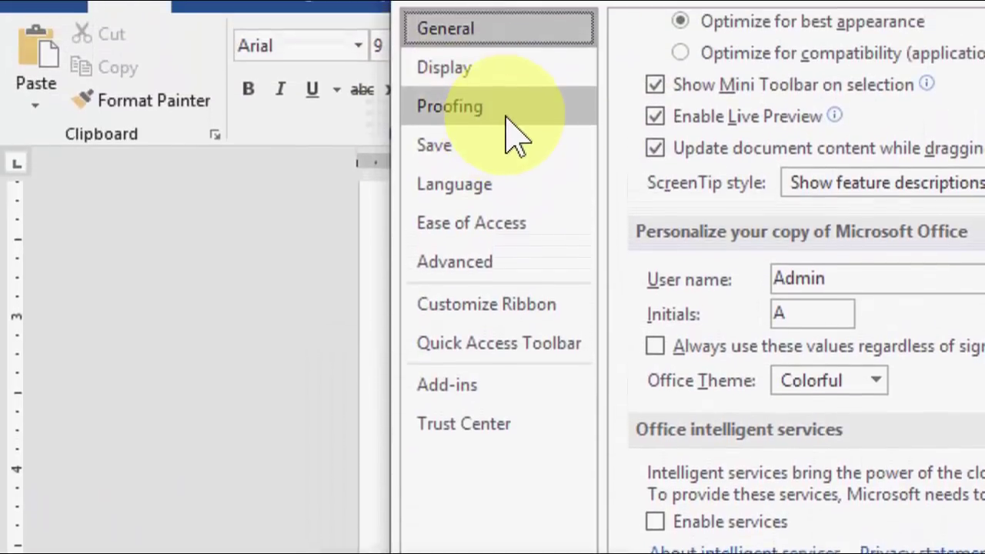
left_click(501, 168)
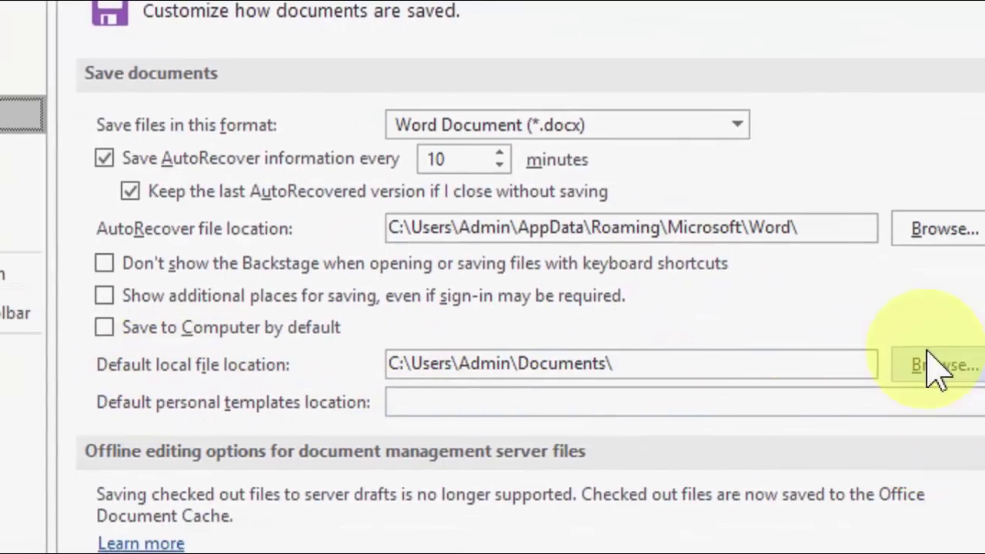
left_click(935, 366)
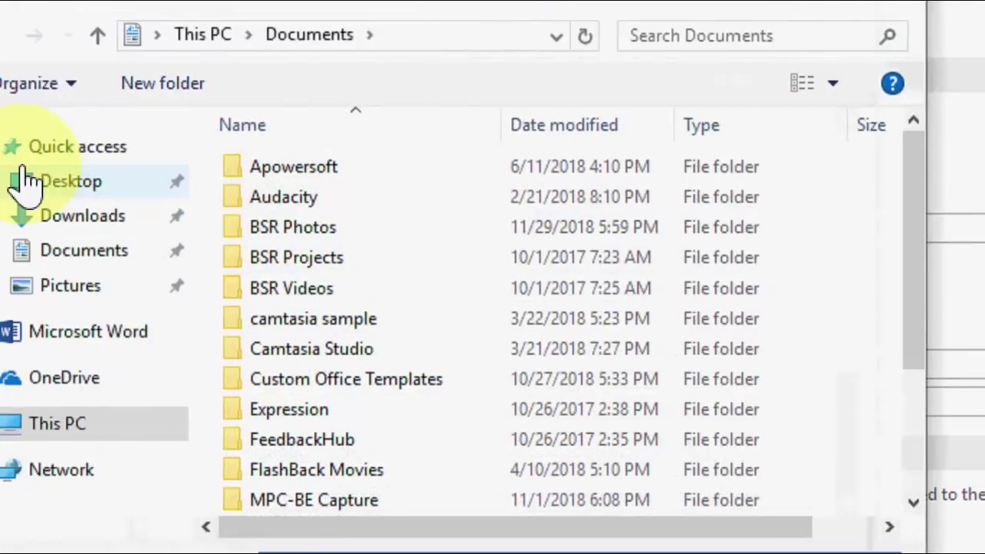
left_click(114, 184)
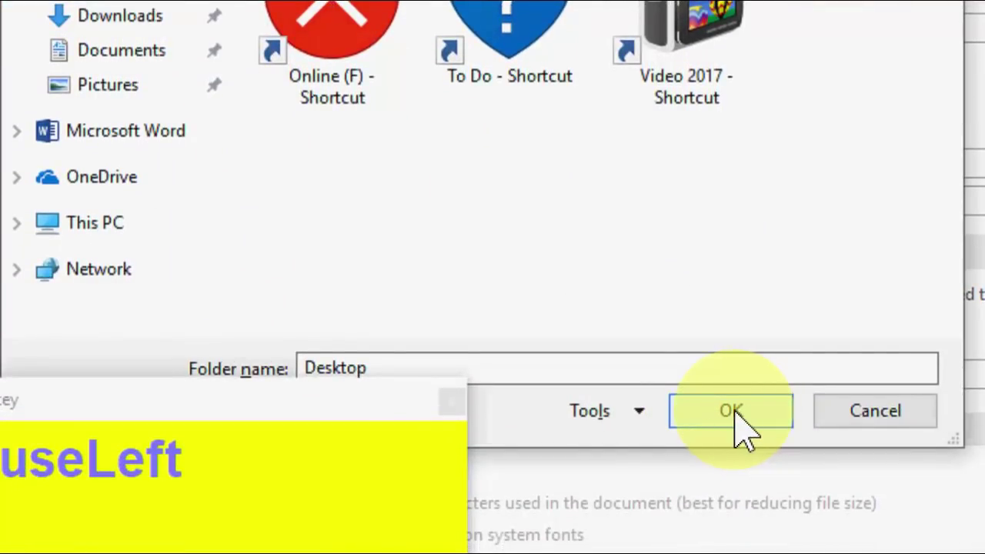
left_click(741, 425)
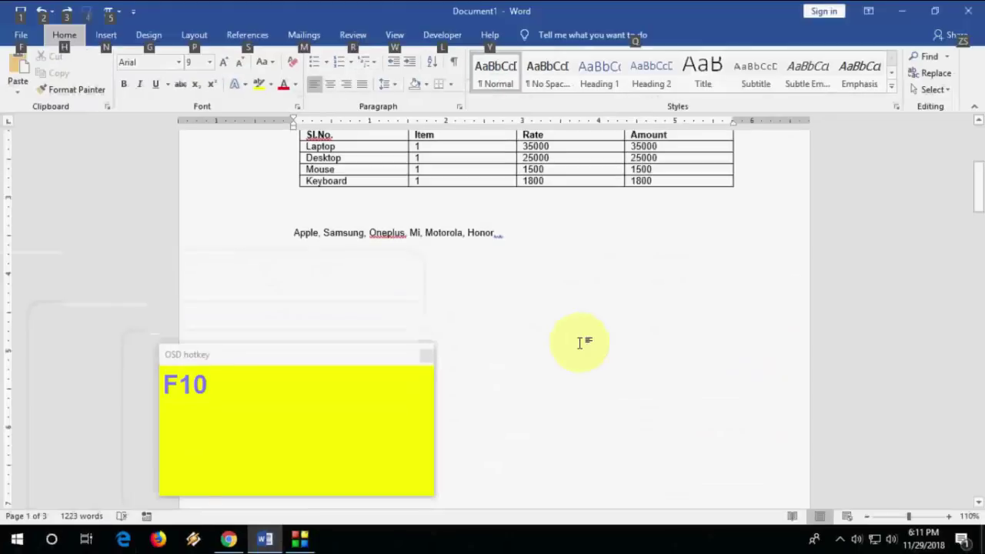
Type a test line '10' followed by '2' below the brand list
left_click(370, 208)
left_click_drag(362, 353, 291, 347)
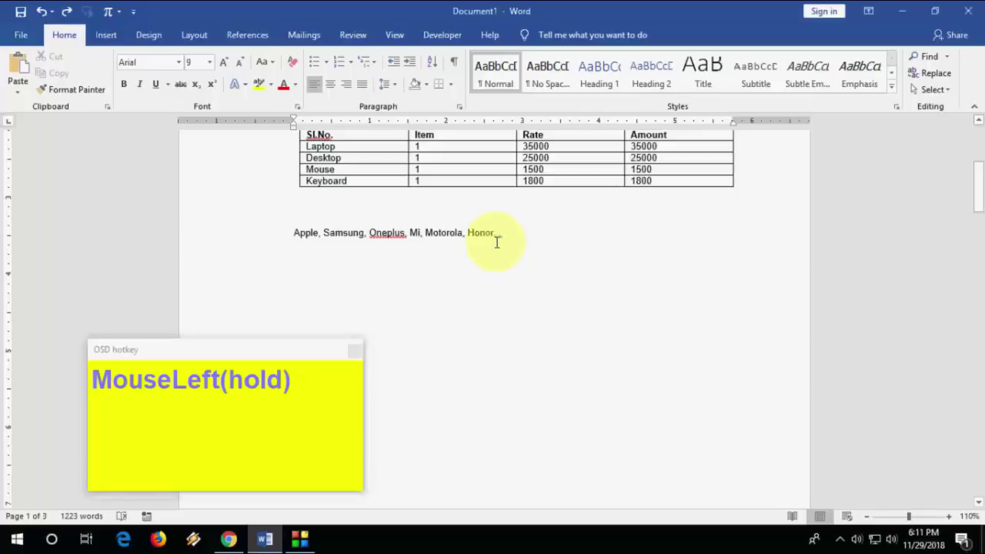
left_click(484, 281)
left_click(432, 263)
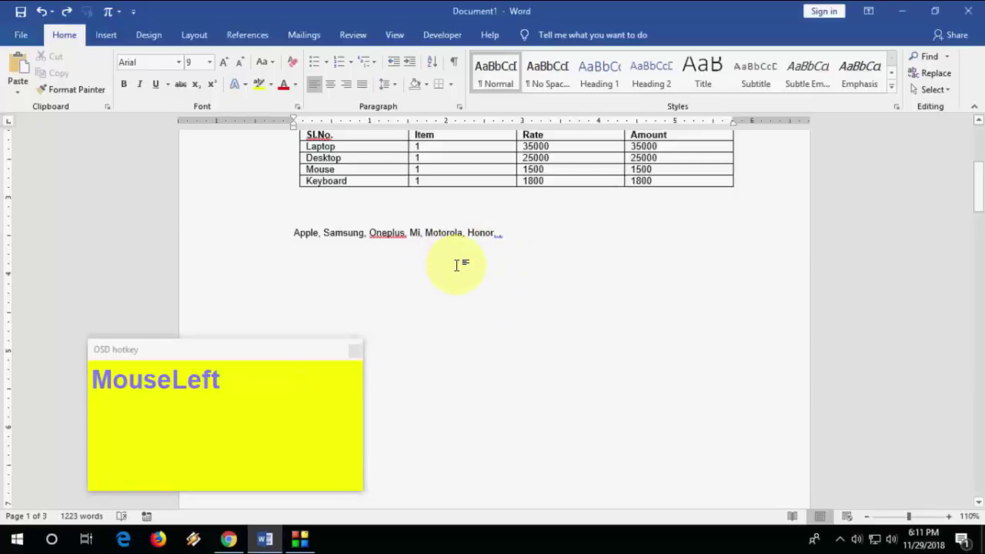
type("10")
key("Home")
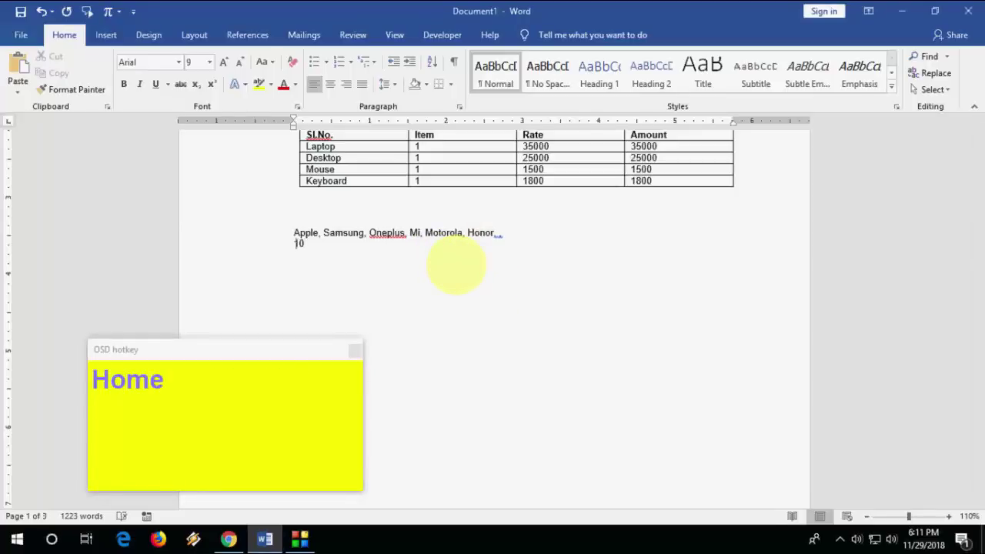
key("Return")
scroll(455, 266, "up", 5, "ctrl")
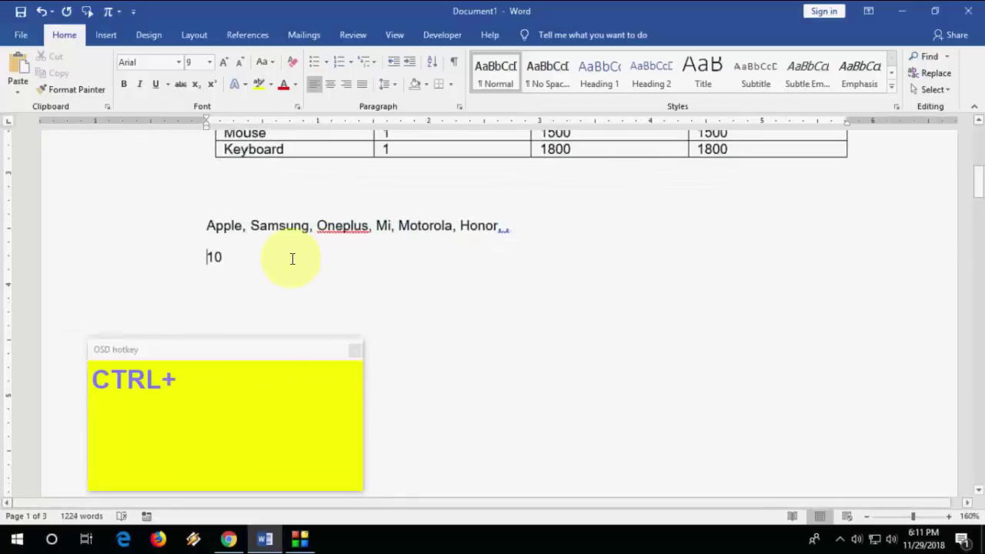
left_click(297, 253)
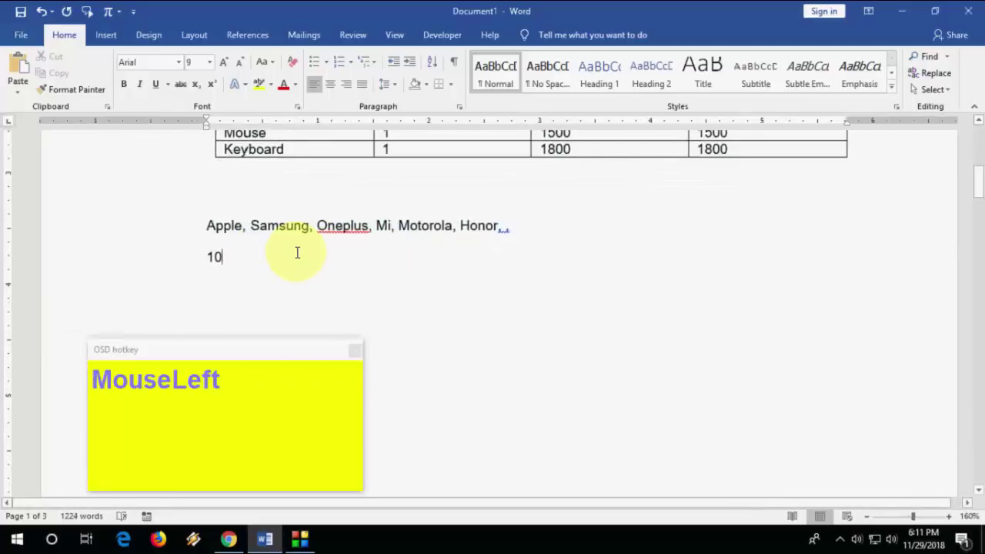
type("2")
Toggle the 2 between superscript and subscript, then delete the 10² test line
key("shift+Left")
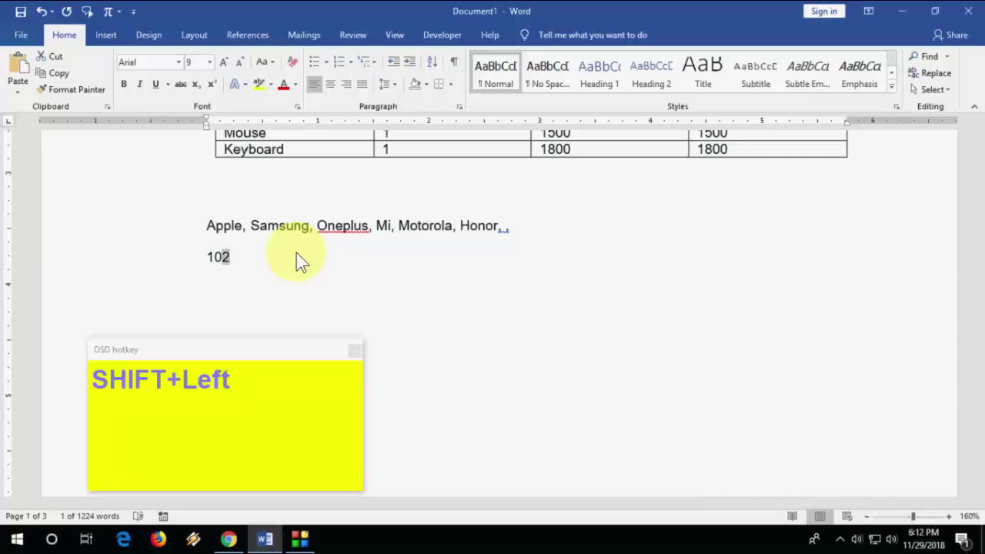
key("ctrl+shift+plus")
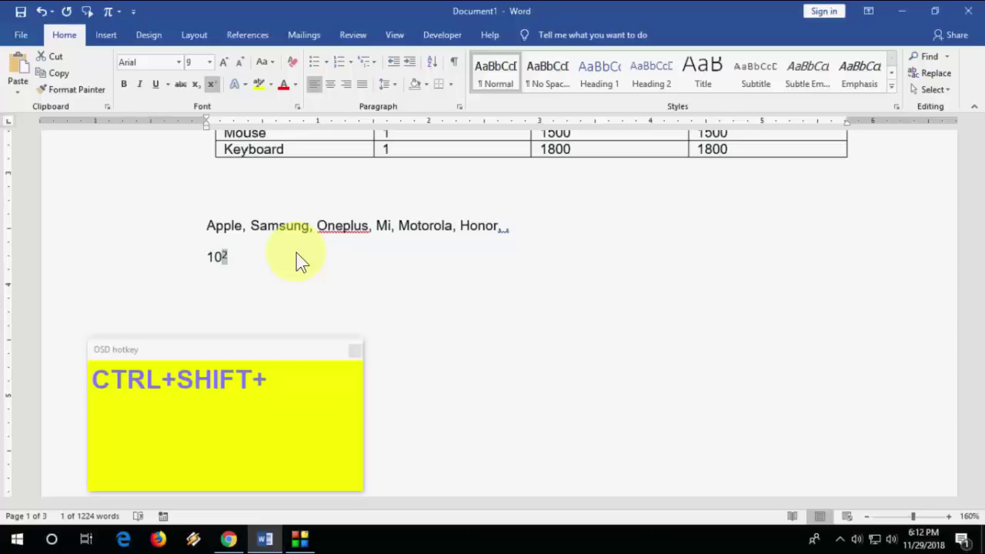
key("ctrl+equal")
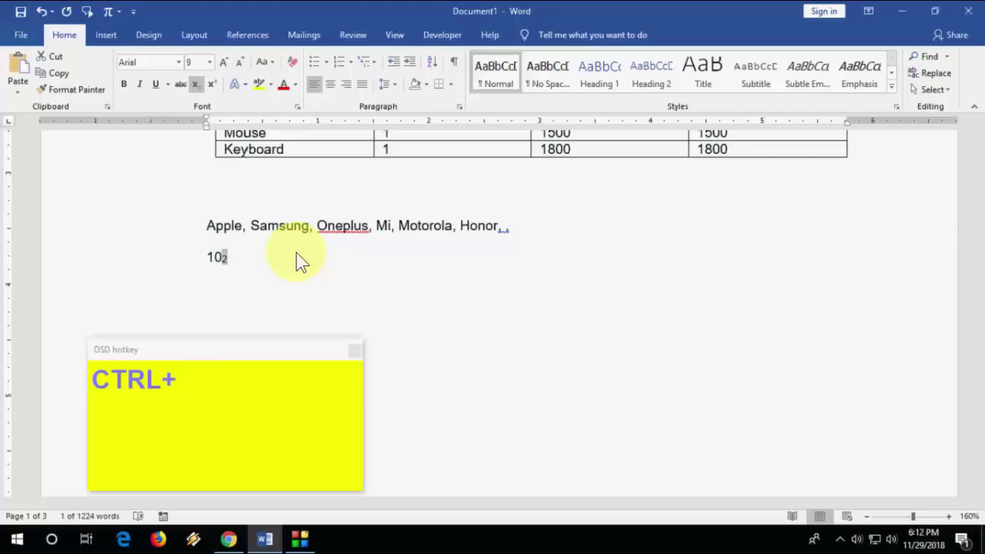
key("ctrl+shift+equal")
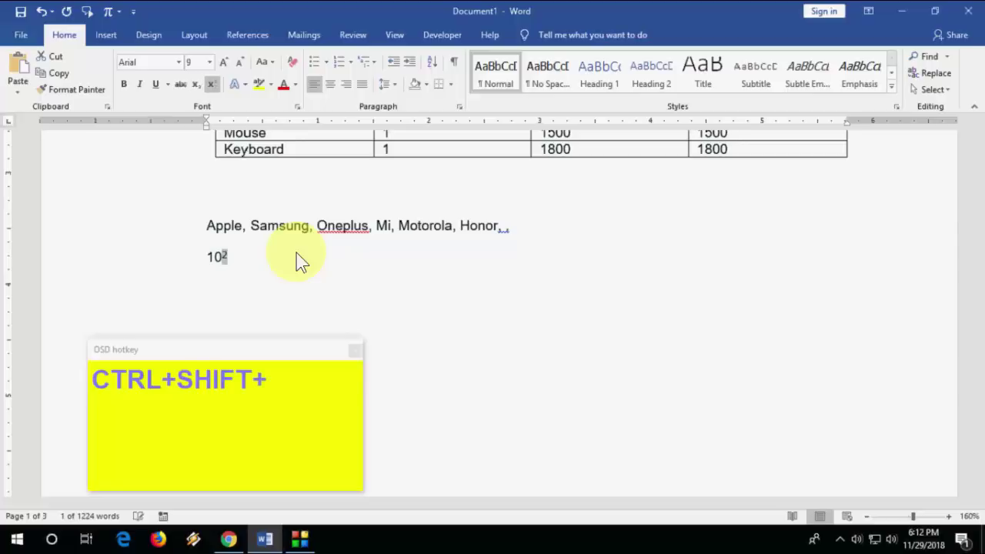
key("ctrl+shift+equal")
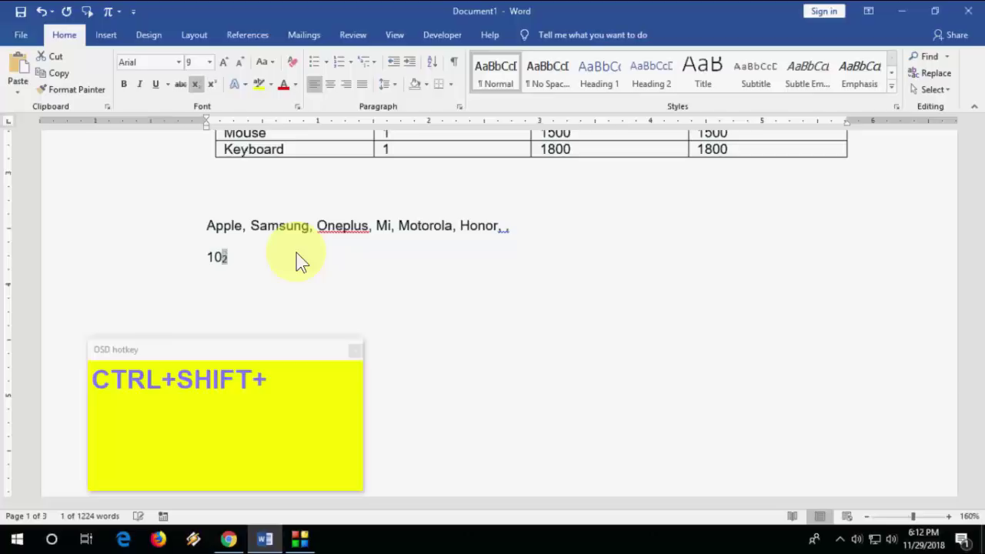
key("ctrl+shift+equal")
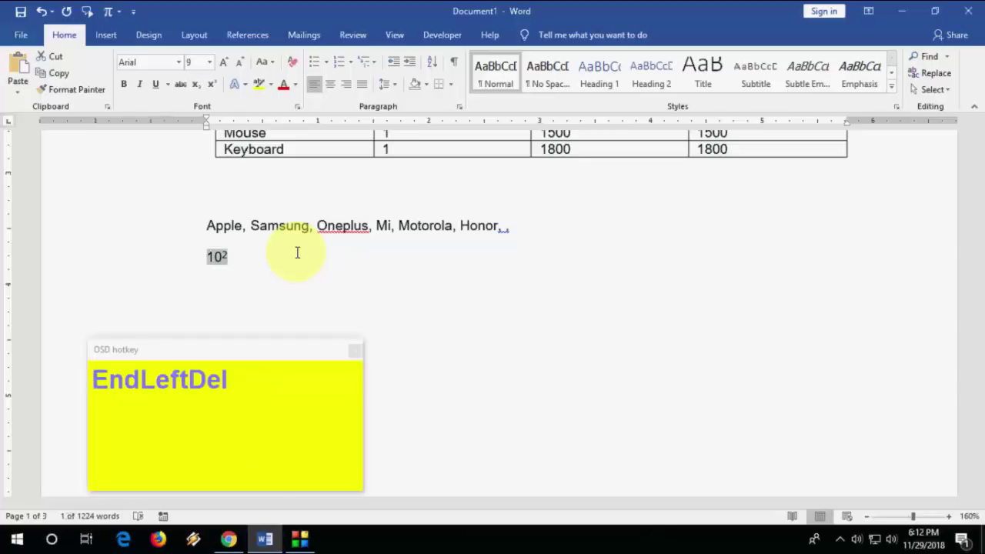
key("Delete")
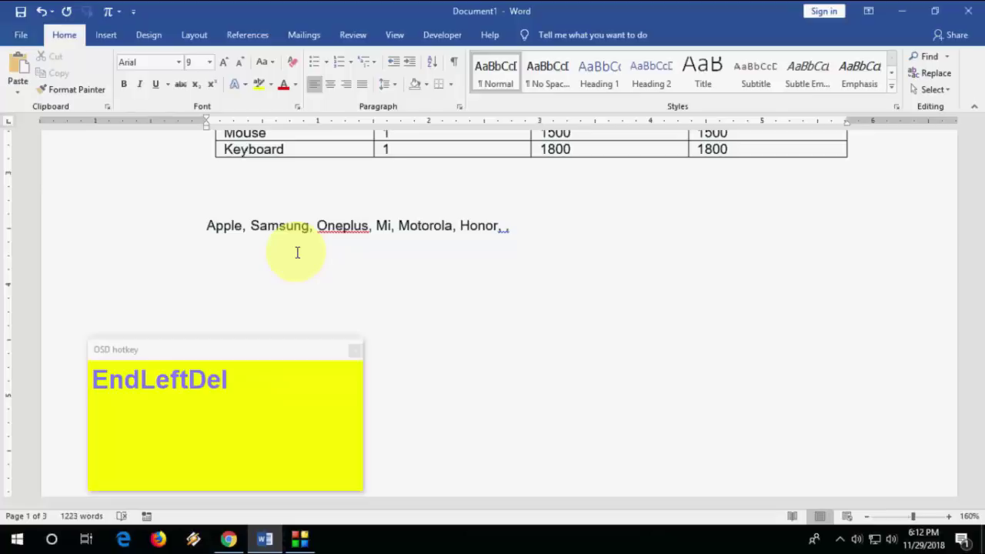
Bring up the Page Setup settings with Alt, P, S, P
key("alt")
key("p")
key("s")
key("p")
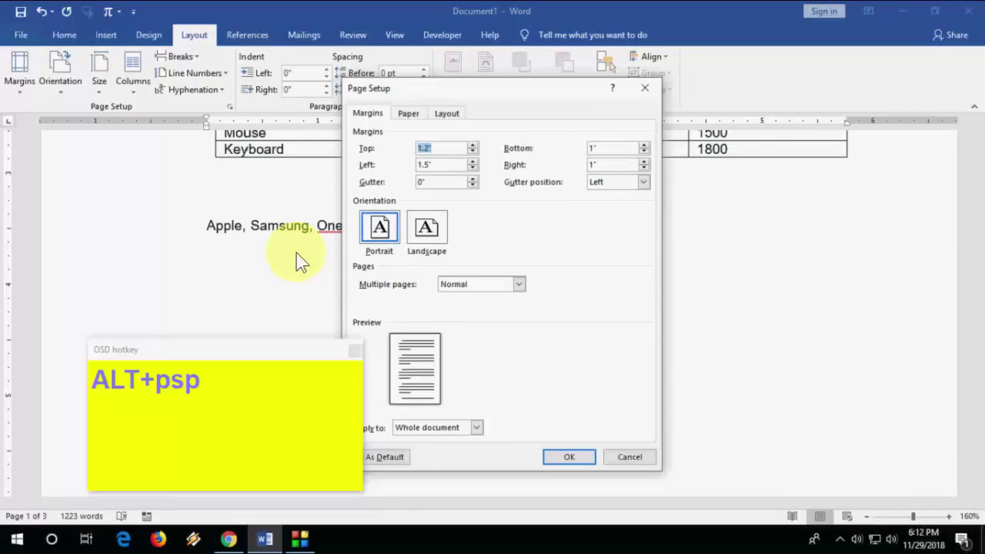
Close Page Setup and select the first lines of the paragraph on page 2
key("Escape")
key("Page_Down")
key("Page_Down")
key("Page_Down")
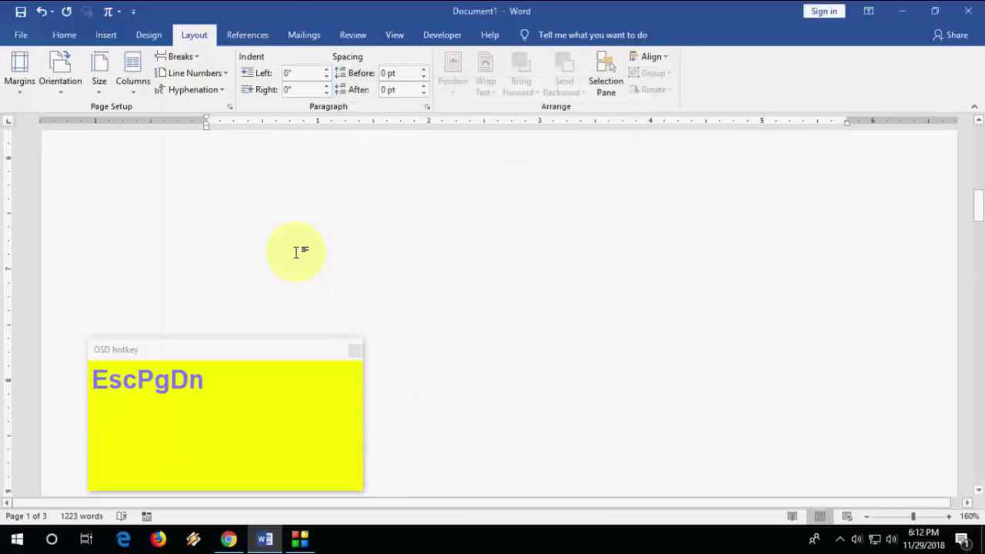
scroll(297, 252, "up", 3)
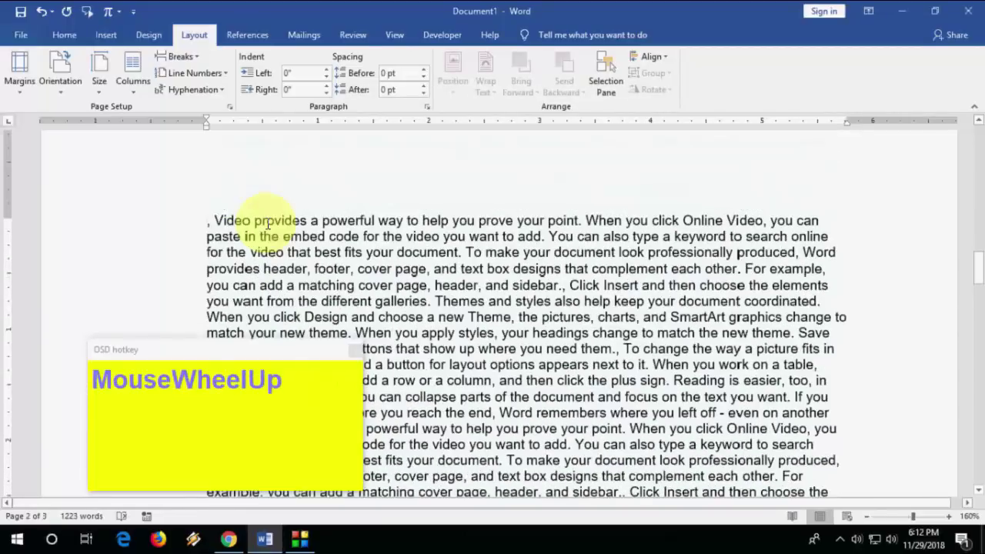
left_click(216, 226)
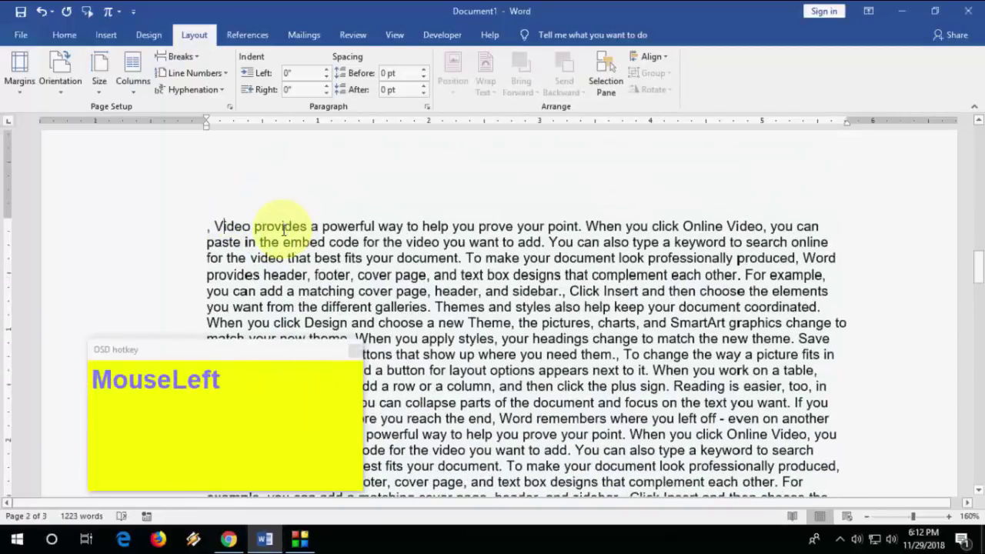
key("shift+End")
key("shift+Down")
key("shift+Down")
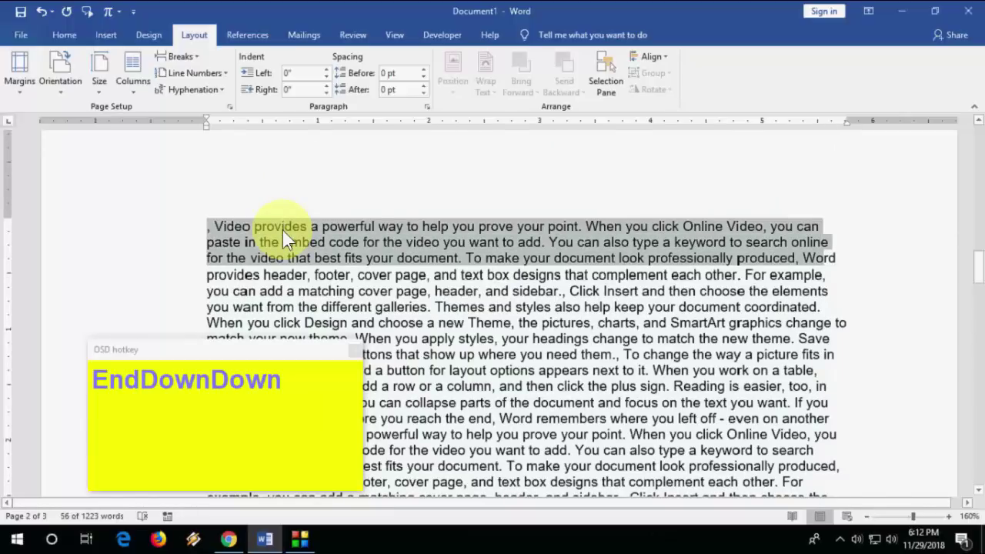
Set the paragraph's spacing before and after to 2 pt in the Paragraph settings
key("alt")
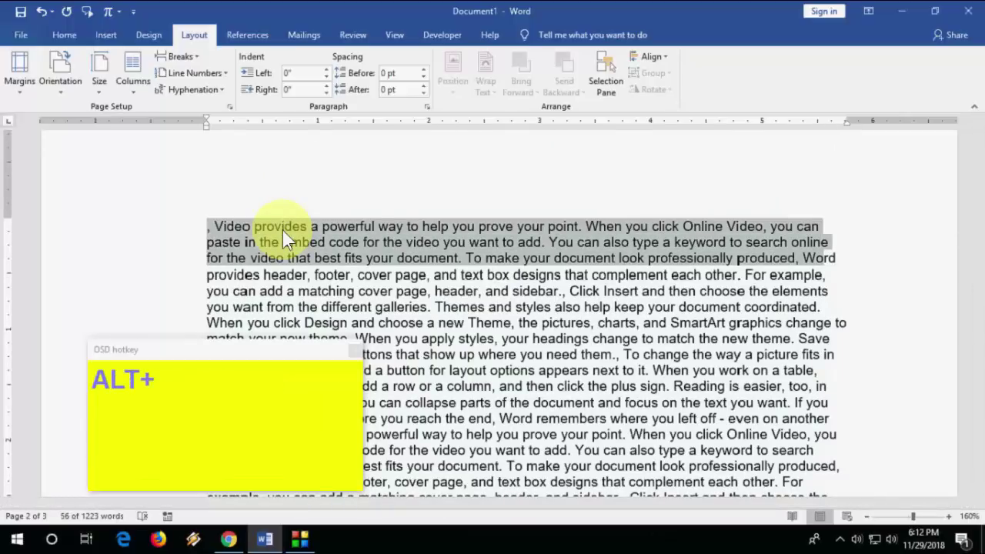
key("o")
key("p")
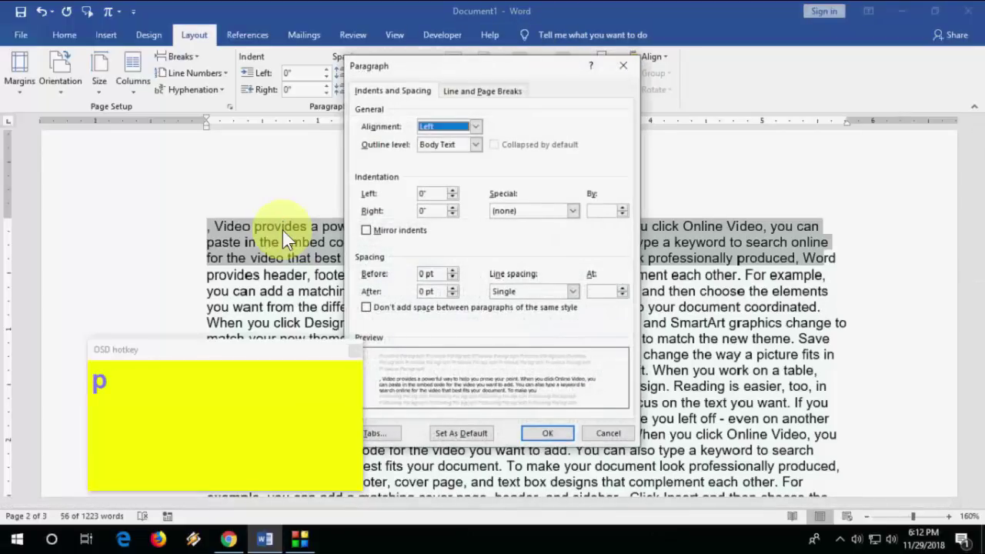
key("alt+b")
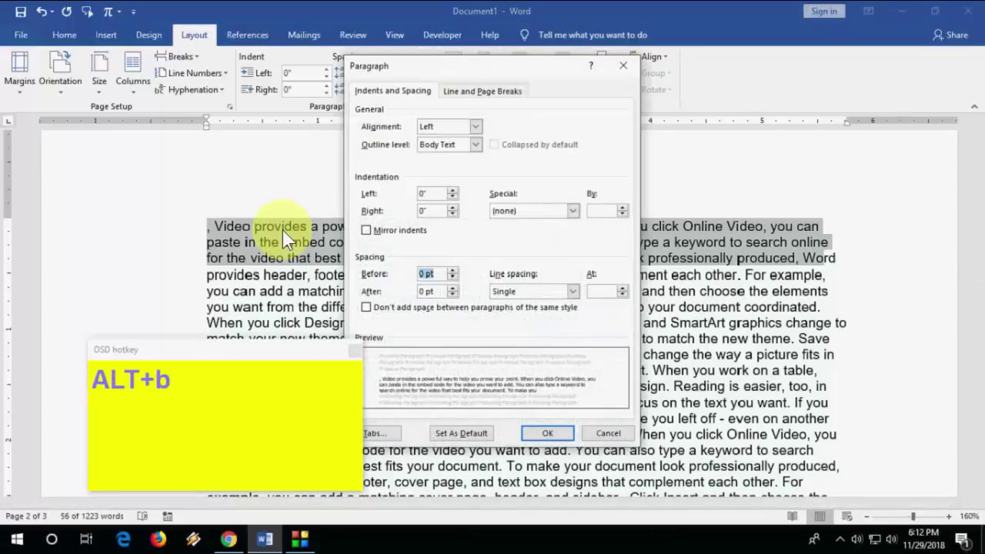
type("2")
key("Tab")
type("2")
key("Return")
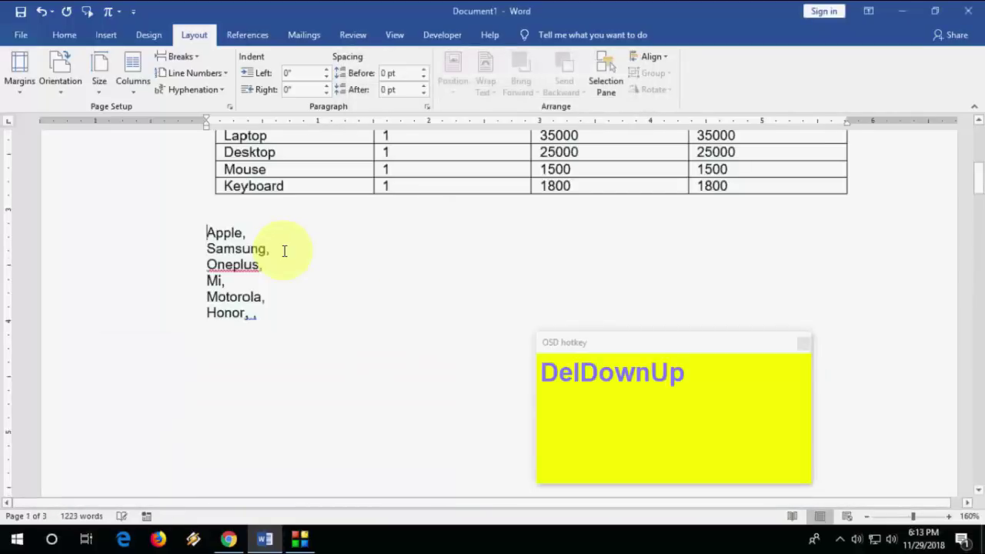
Apply round bullets to the Apple through Honor lines via Alt, O, N
key("shift+Down")
key("shift+Down")
key("shift+Down")
key("shift+Down")
key("shift+Down")
key("shift+Down")
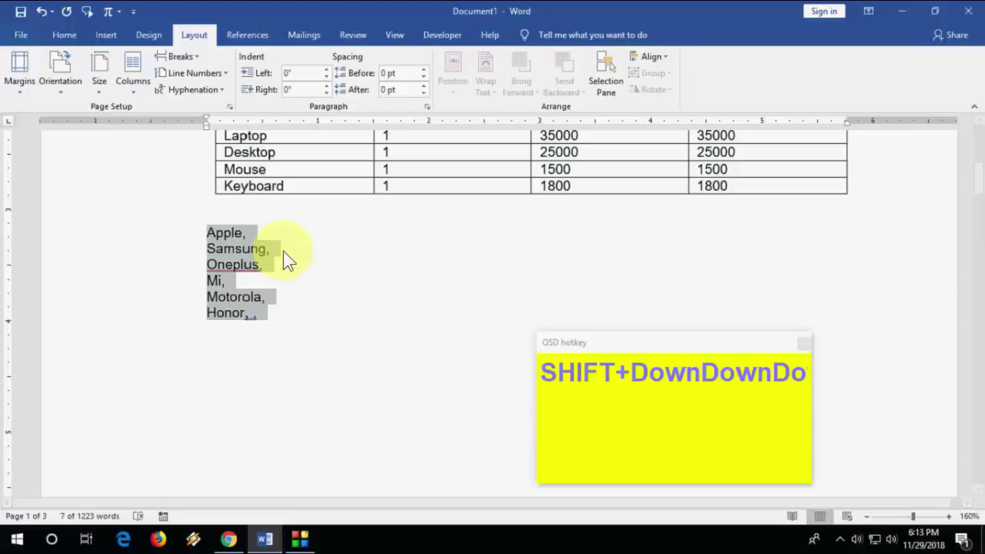
key("alt")
key("o")
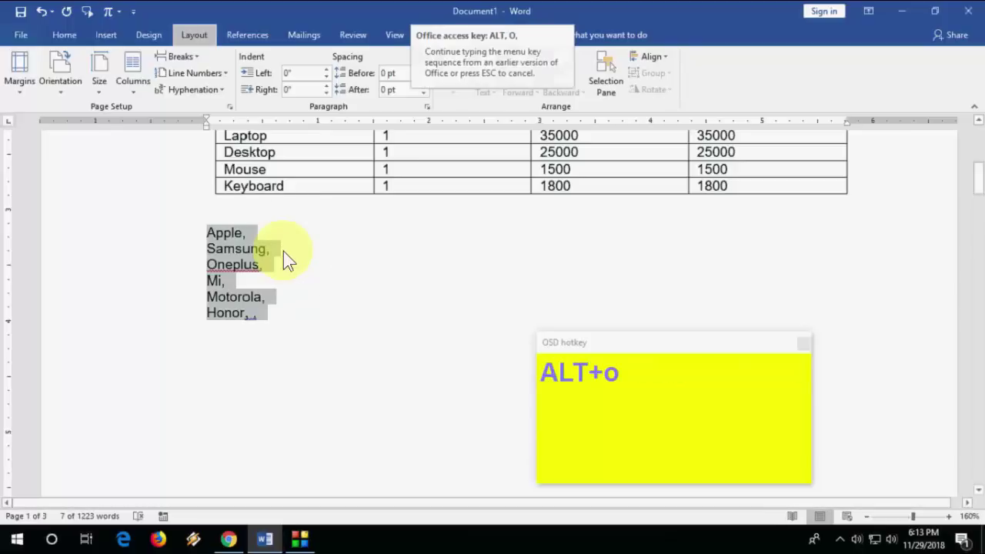
key("n")
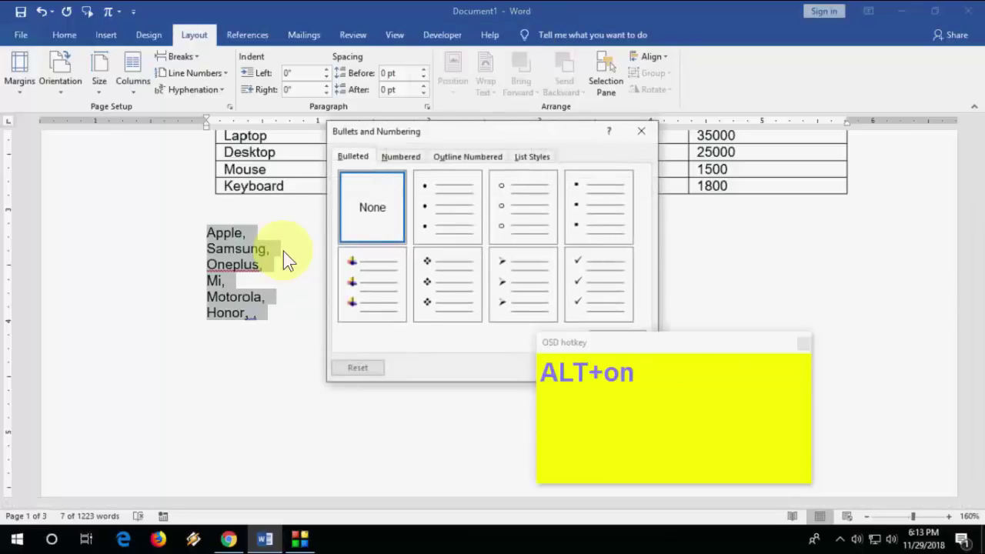
key("Right")
key("Return")
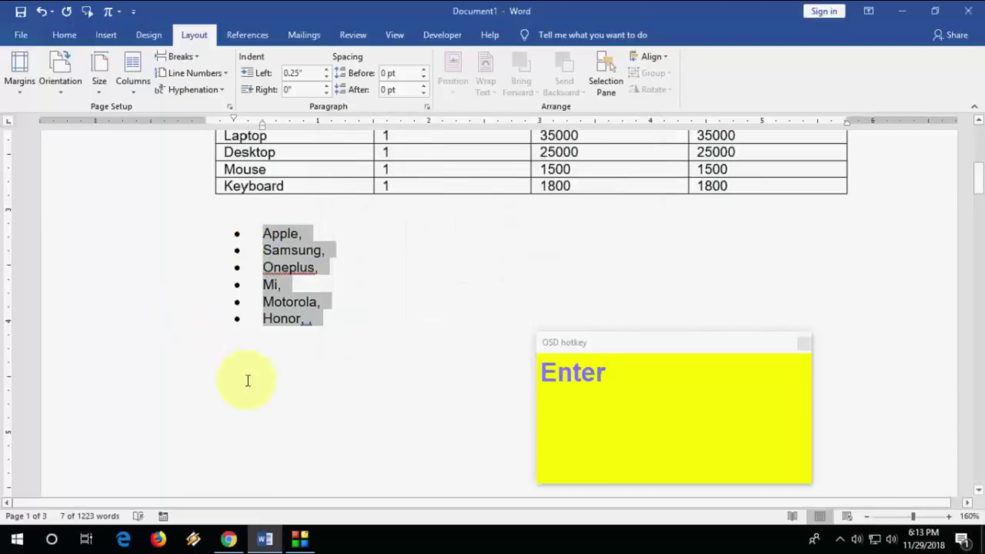
Add an empty line below the bulleted brand list
left_click(272, 393)
key("End")
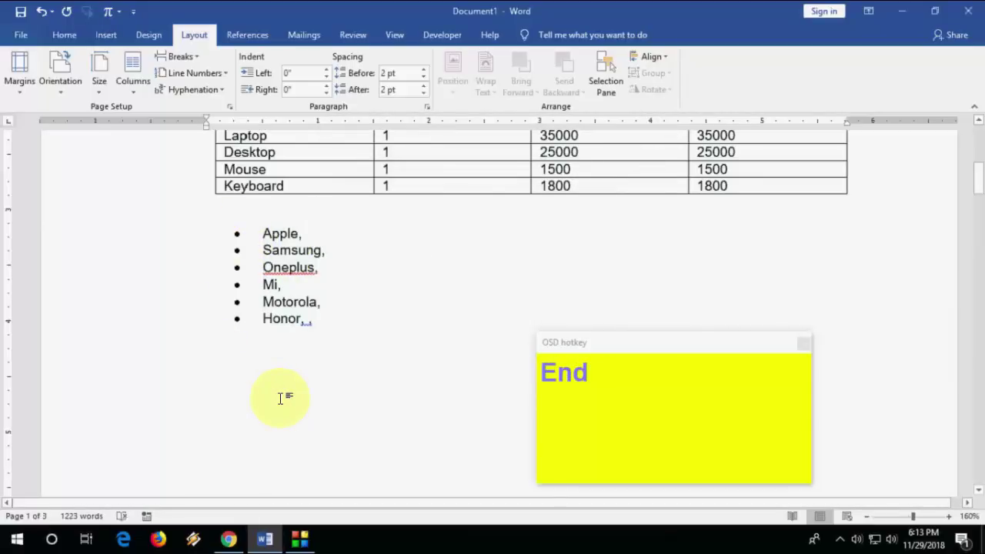
left_click(280, 398)
key("Return")
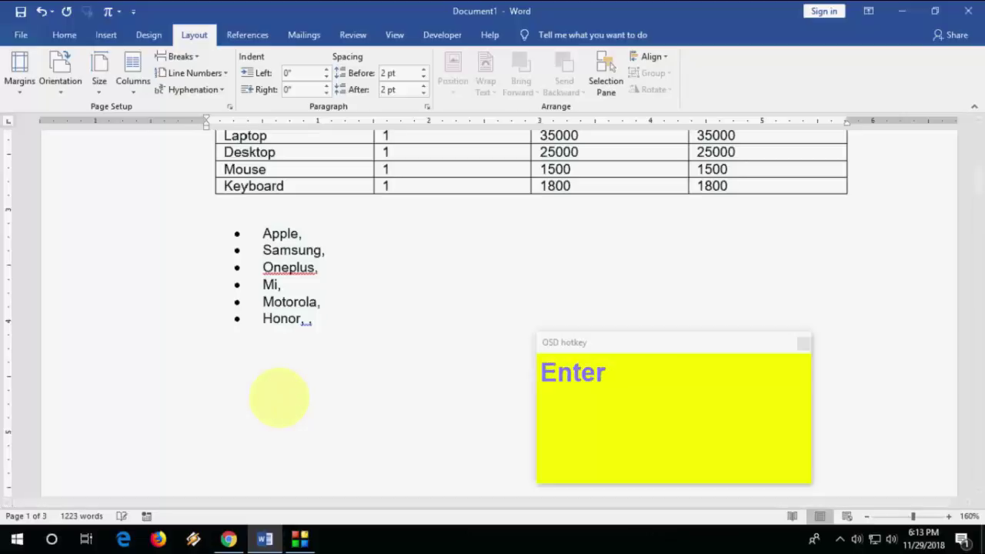
scroll(278, 397, "down", 4)
Below the bullet list, open the Symbol dialog twice and close it each time without inserting anything
left_click(259, 215)
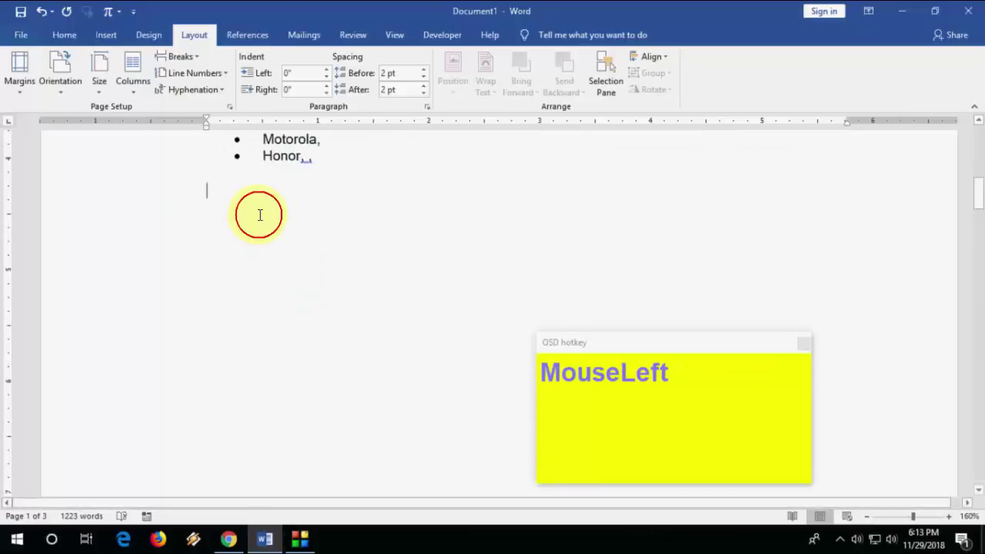
key("alt")
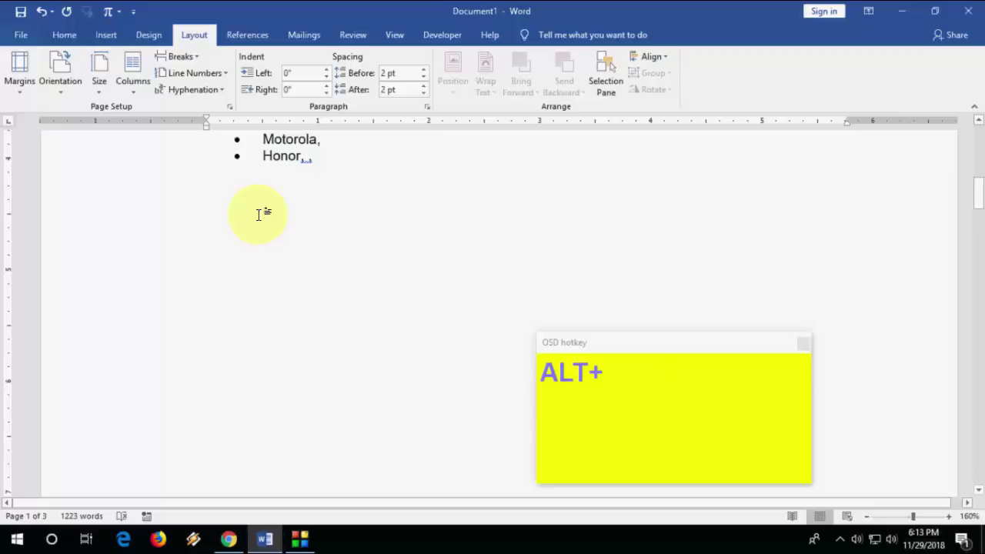
key("s")
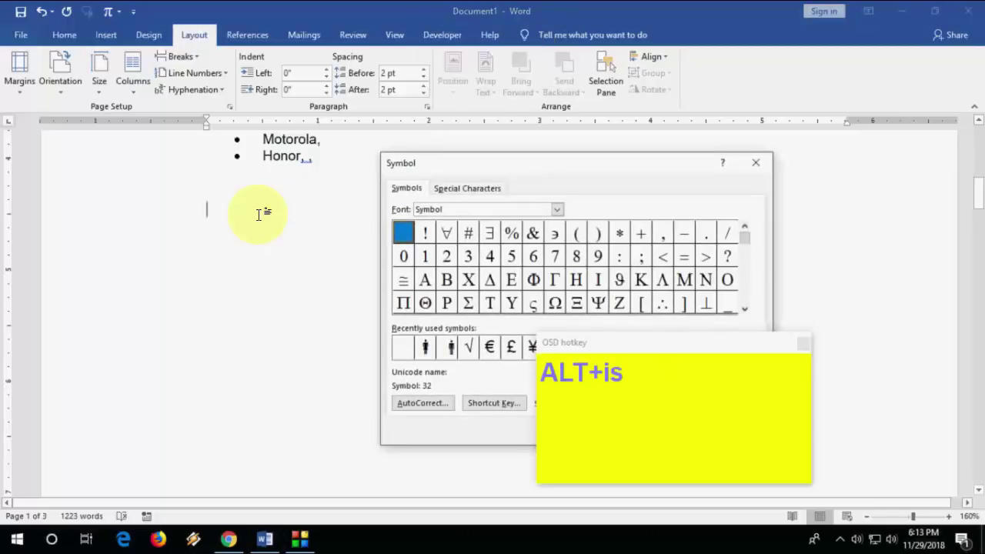
key("Escape")
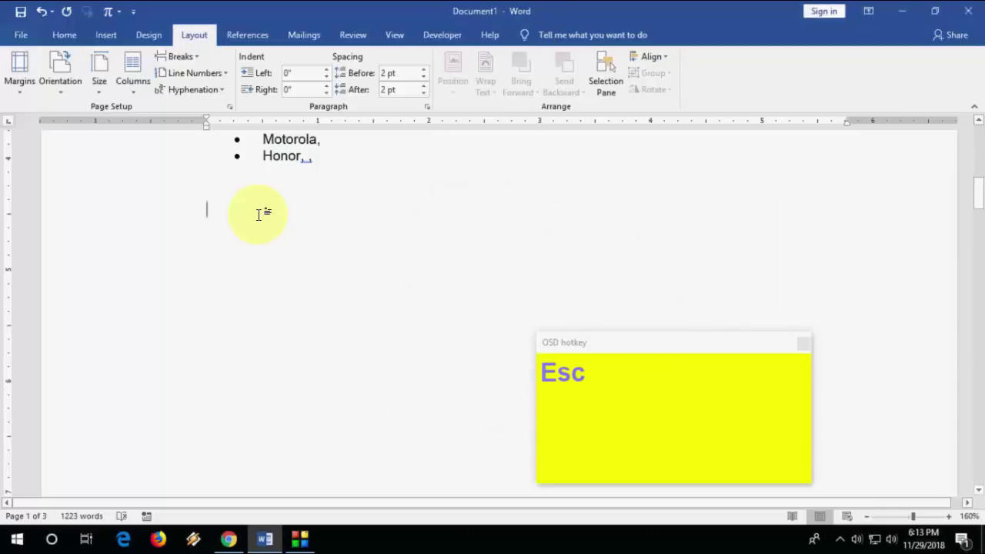
key("alt+i")
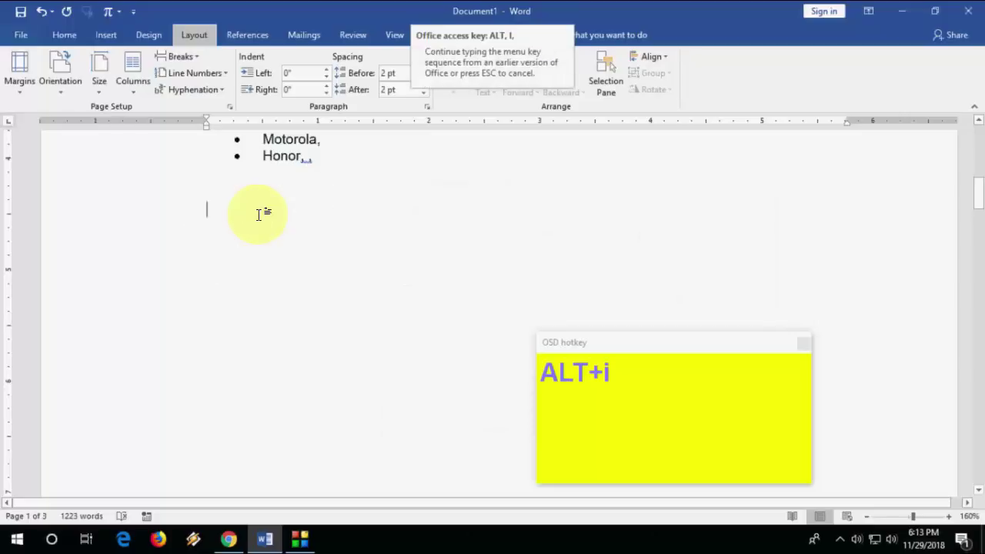
key("s")
key("Escape")
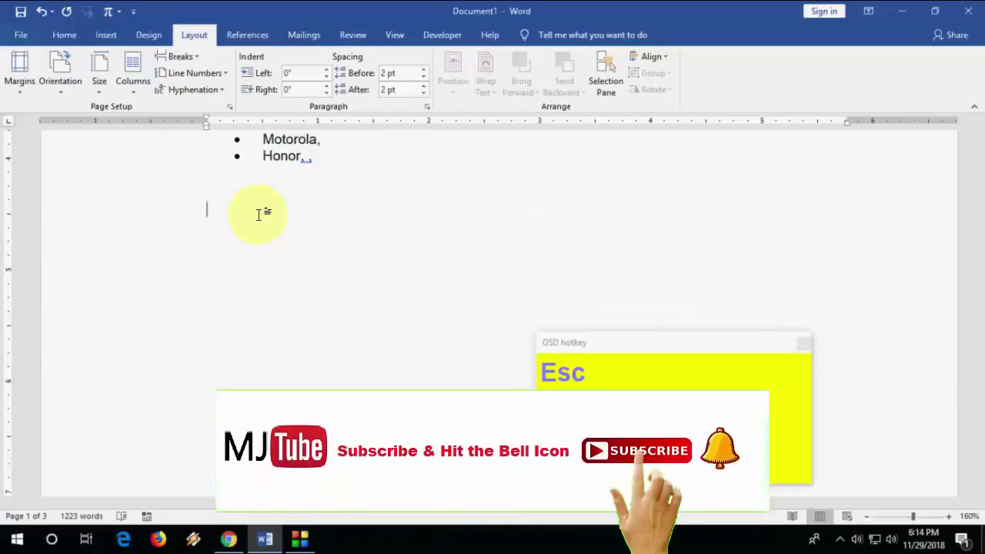
Turn off the ruler from the View tab's Ruler option with Alt, W, R
key("alt")
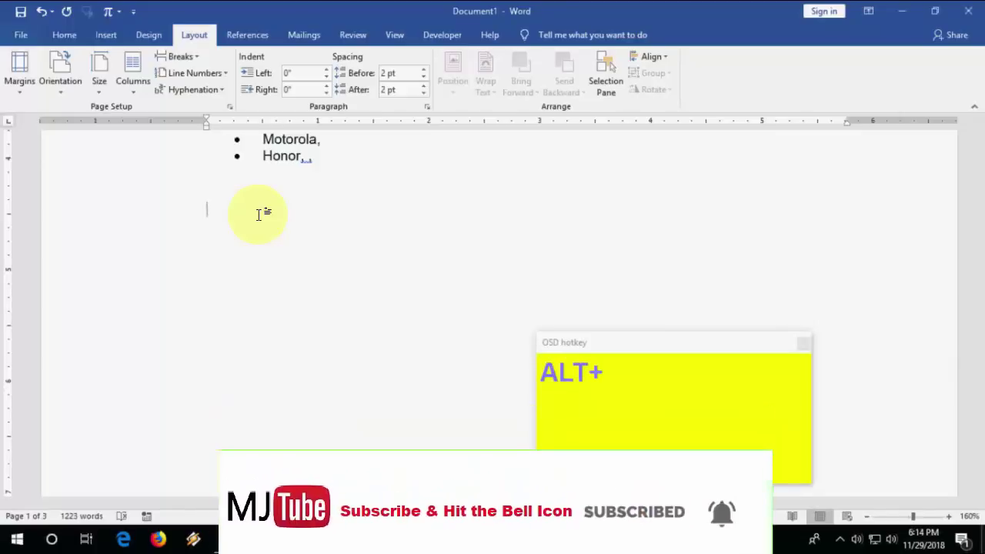
key("w")
key("r")
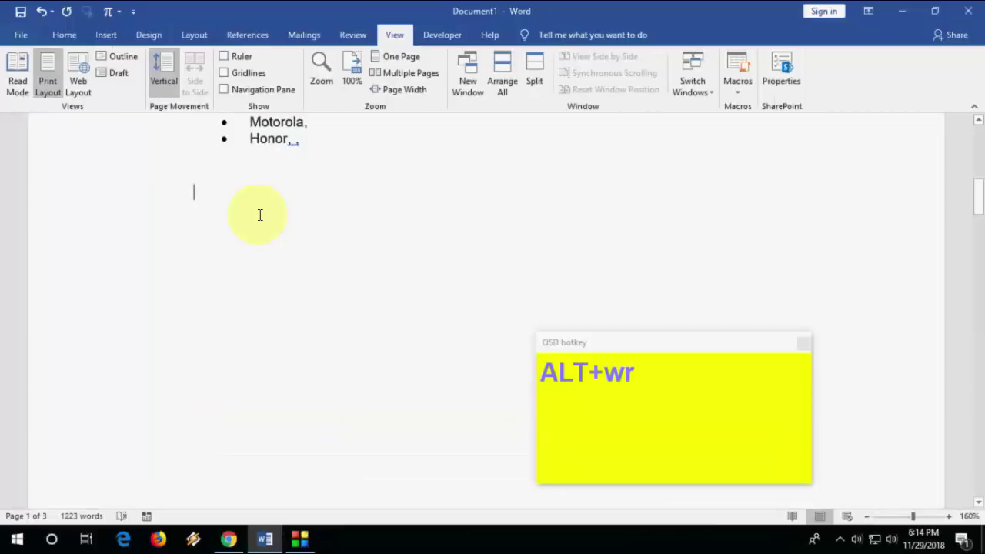
Turn the ruler back on with Alt, W, R, then put the cursor below the bulleted brand list
key("alt")
key("w")
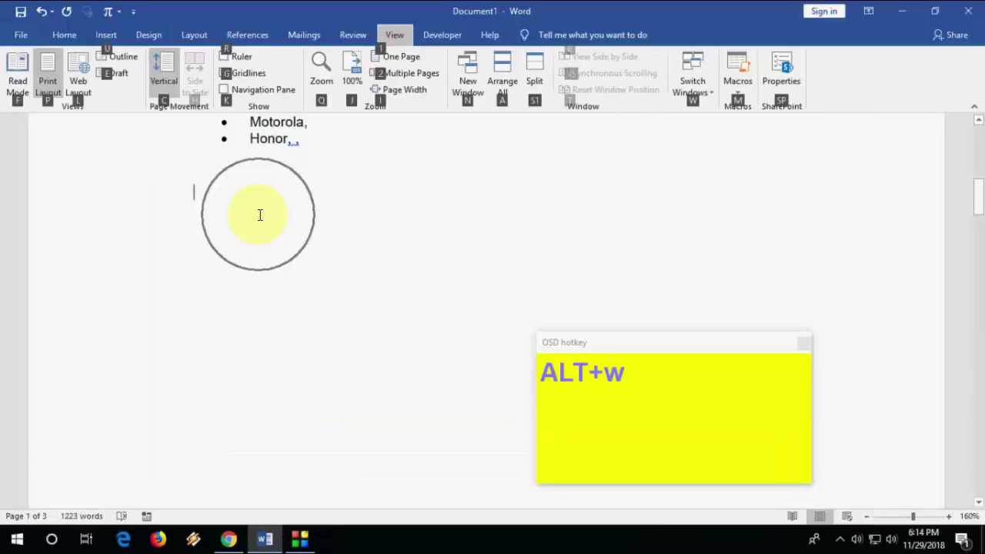
key("r")
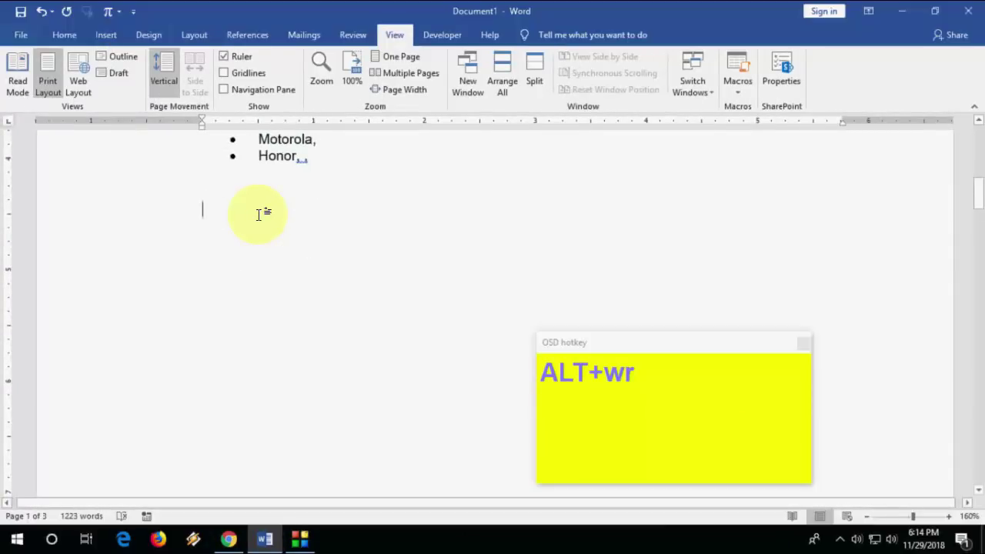
left_click(270, 215)
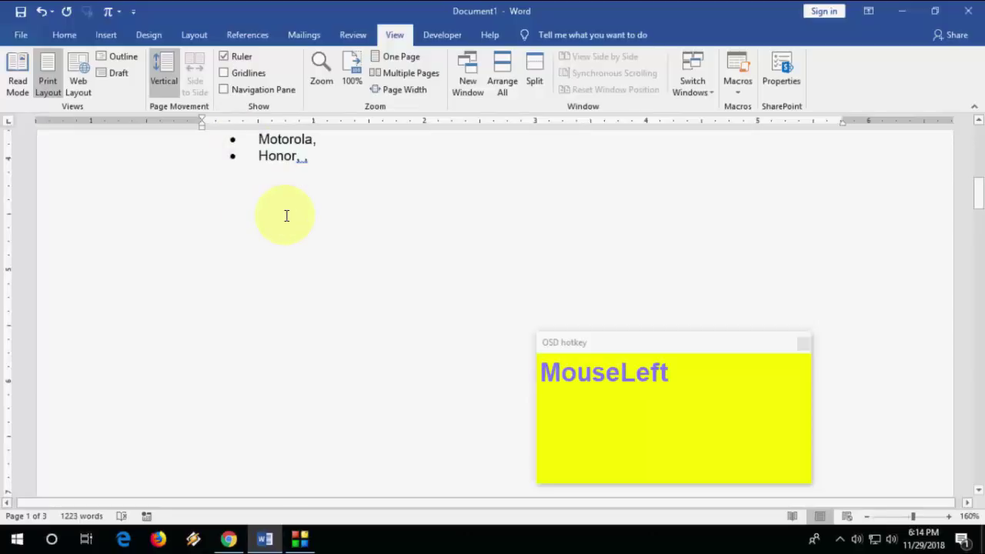
scroll(280, 238, "up", 6)
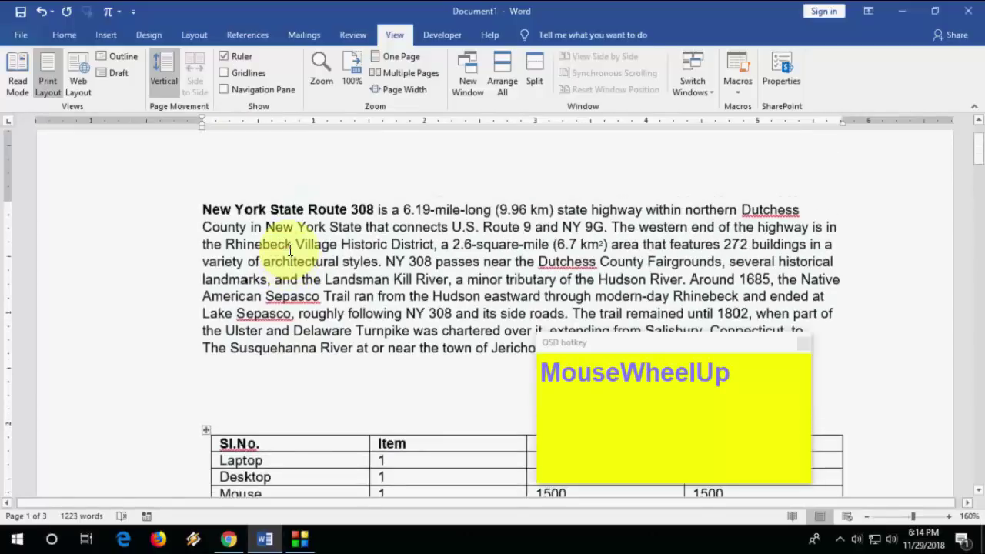
scroll(289, 249, "down", 5)
From the Laptop row, move to the table's first cell and insert an empty line above the Sl.No./Item/Rate/Amount table
left_click(467, 189)
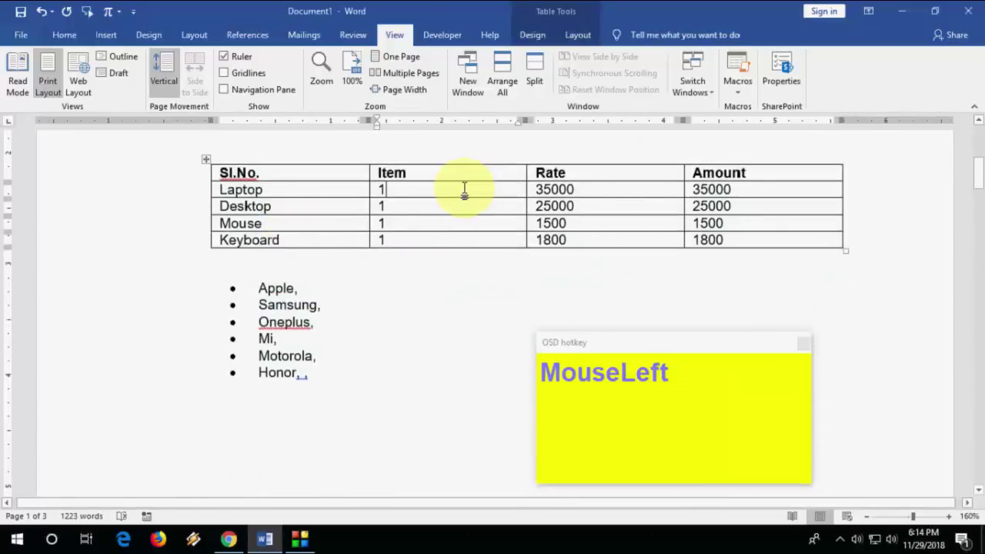
key("Tab")
key("Tab")
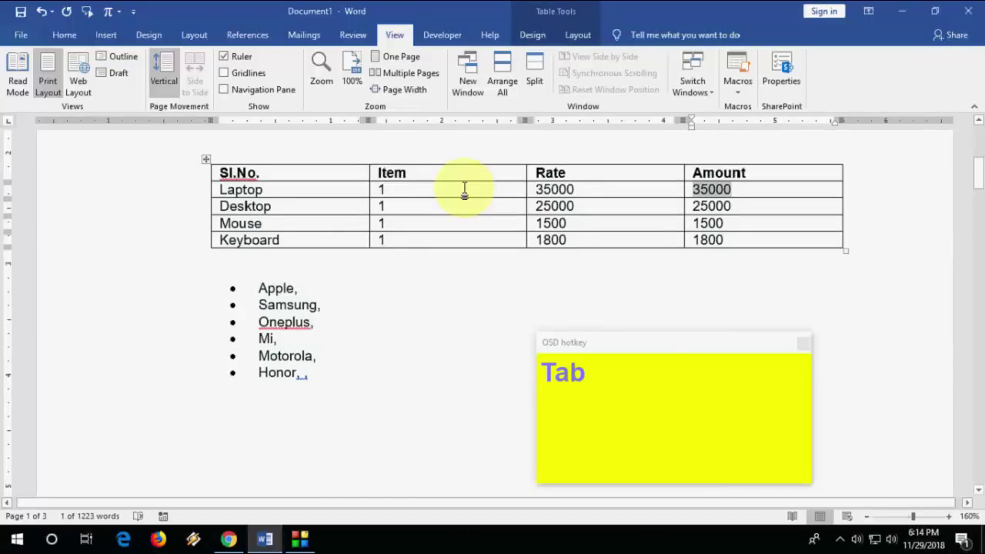
key("Up")
key("Up")
key("Return")
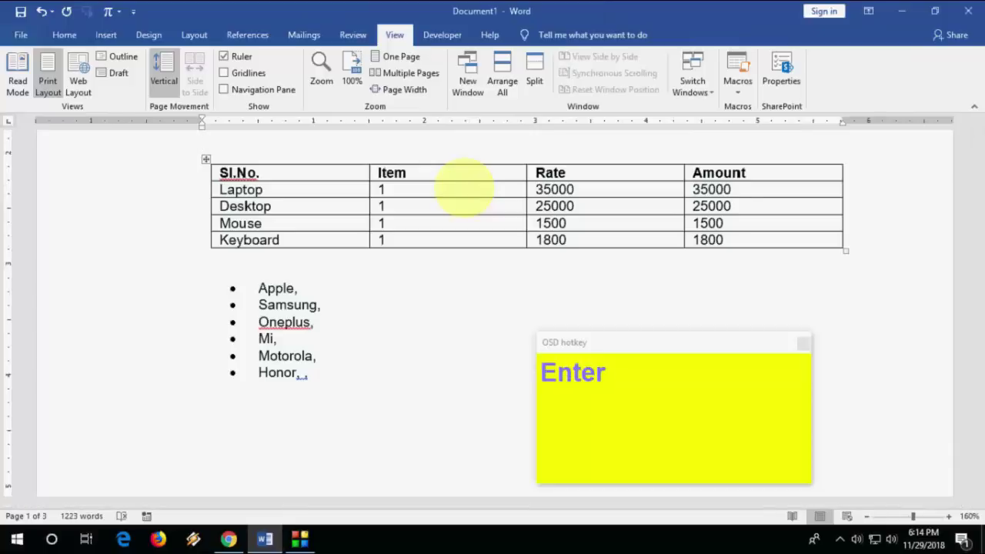
key("Up")
key("Up")
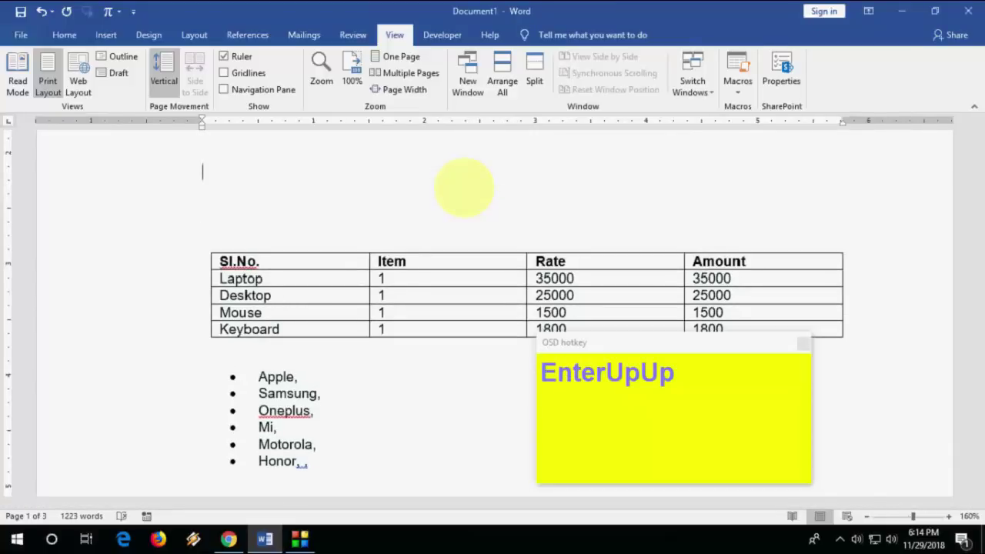
key("alt")
Insert a 4×3 table from the Insert Table grid, then undo it
key("n")
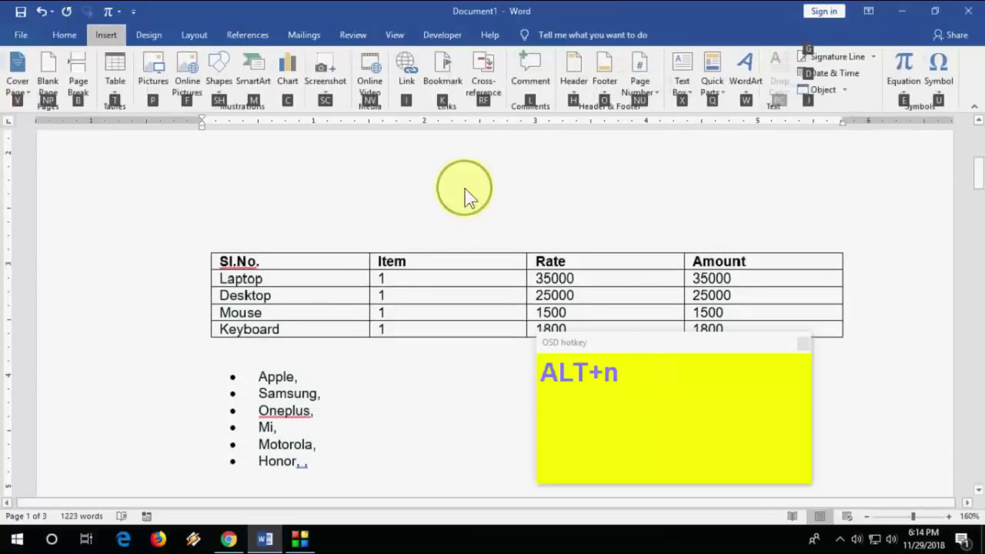
key("t")
key("Down")
key("Right")
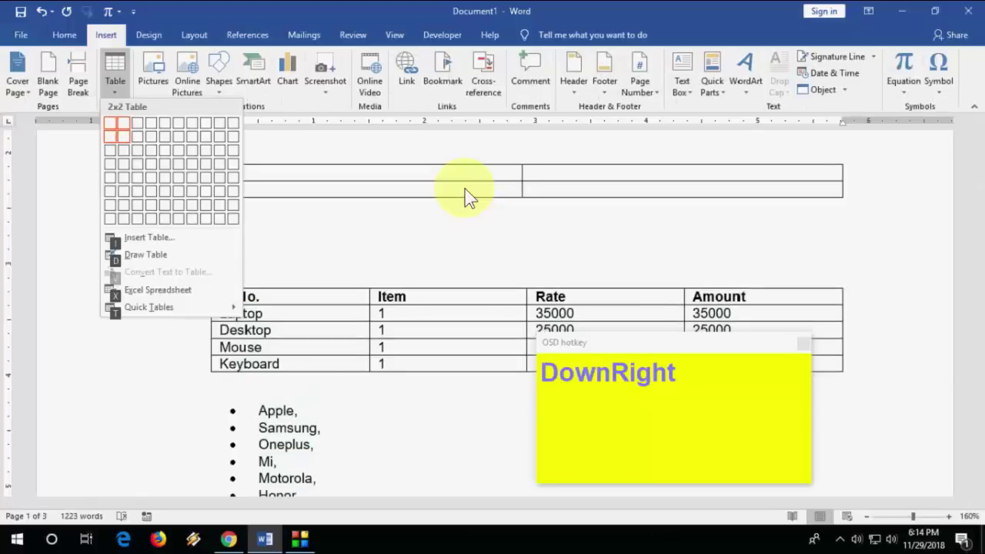
key("Right")
key("Down")
key("Right")
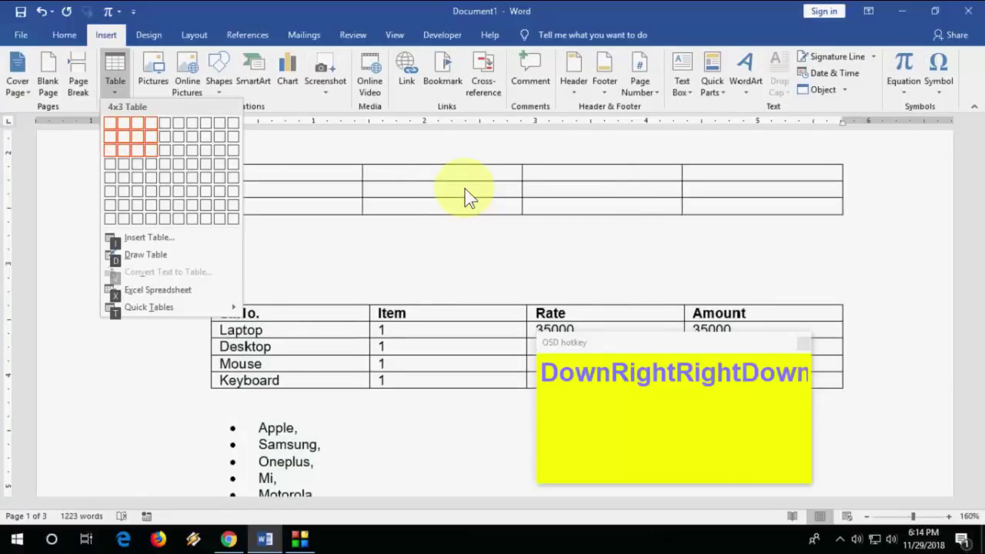
key("Return")
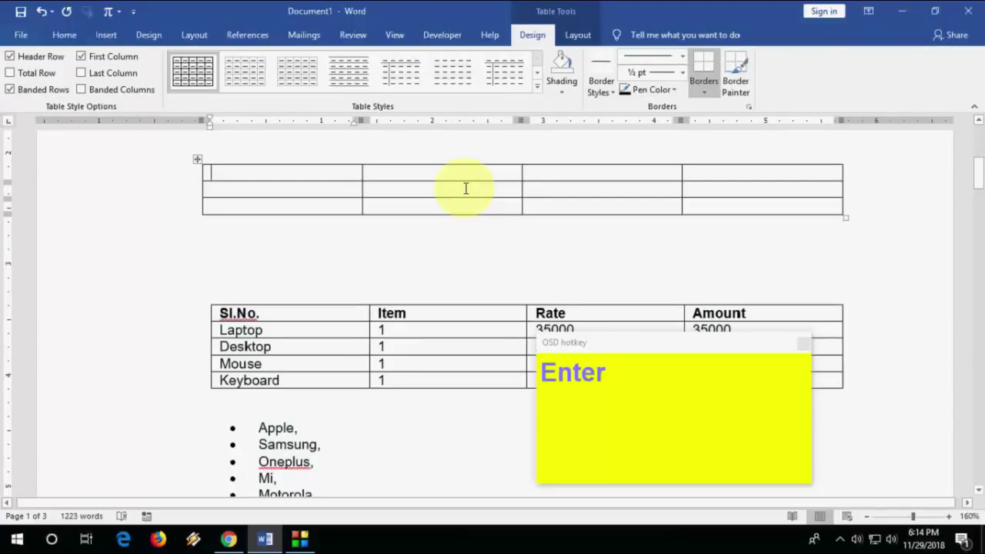
key("ctrl+z")
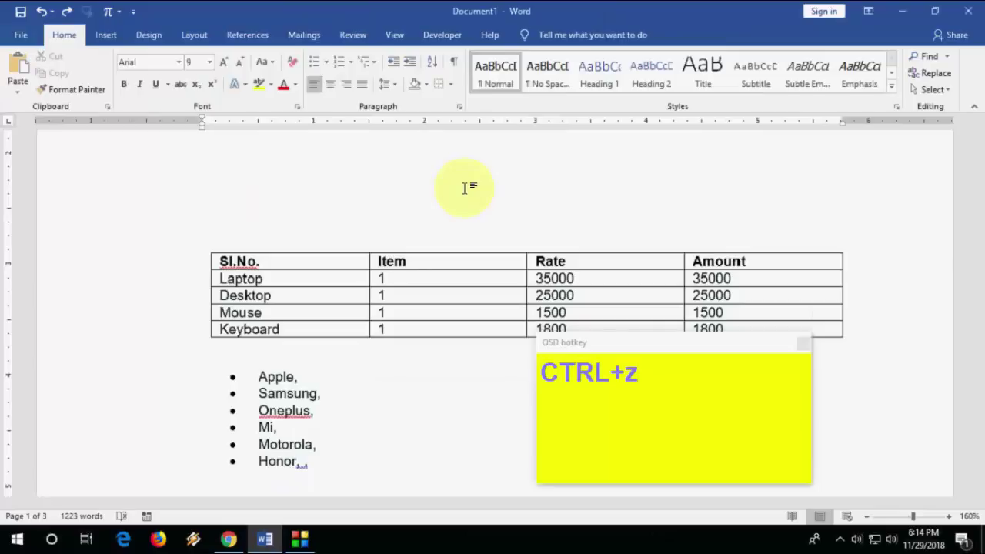
Delete the blank line above the Sl.No./Item/Rate/Amount table
key("Up")
key("Delete")
key("Down")
key("Down")
key("Down")
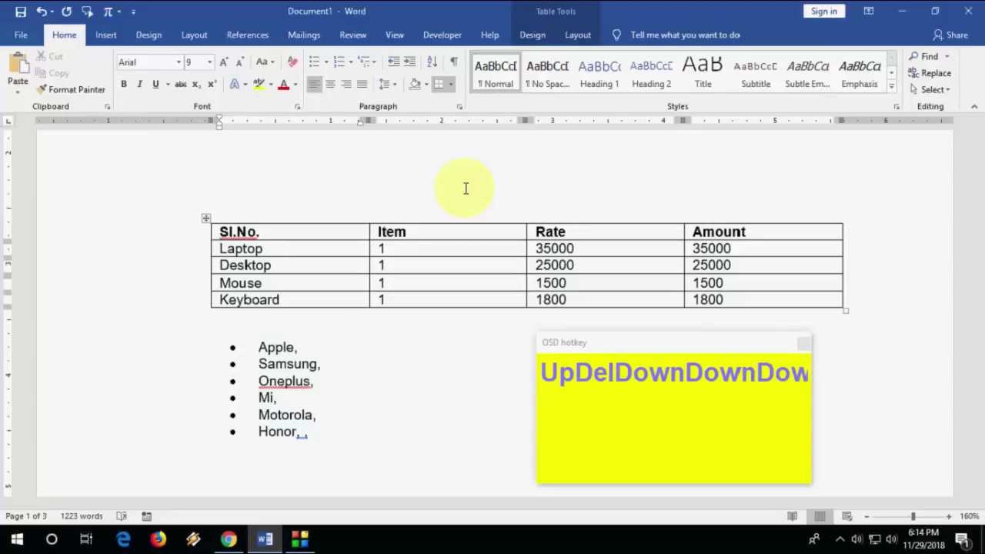
key("alt")
key("a")
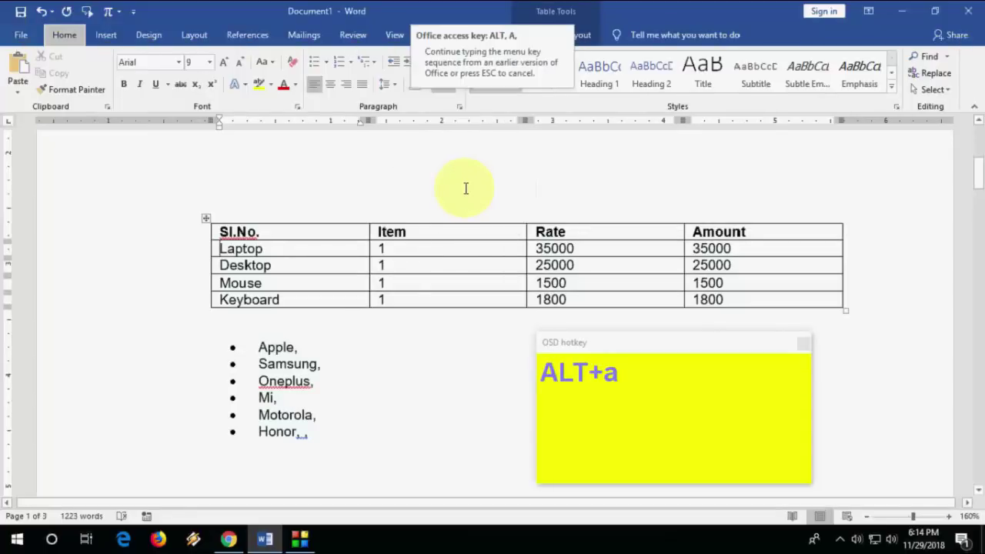
key("i")
key("a")
key("Left")
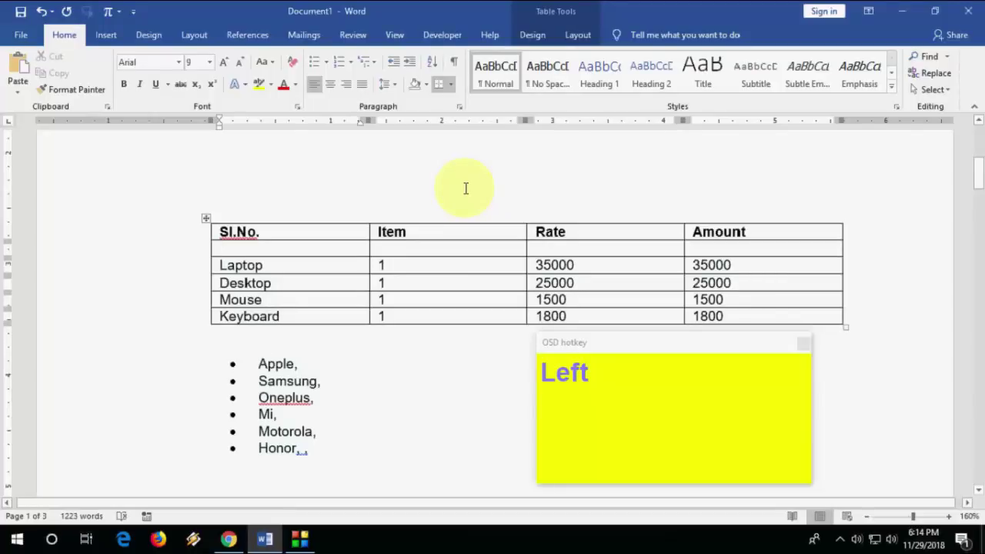
key("alt")
key("a")
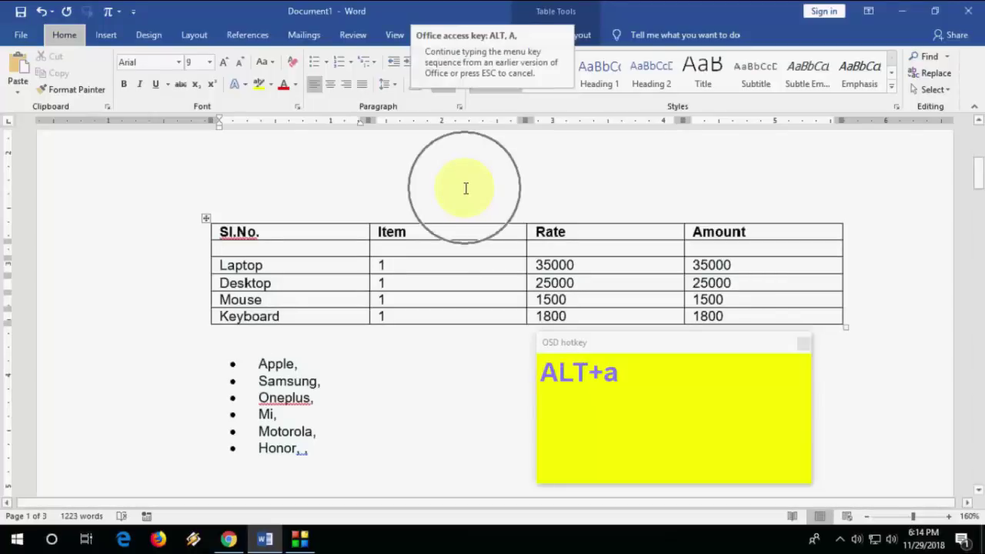
key("i")
key("a")
key("ctrl+z")
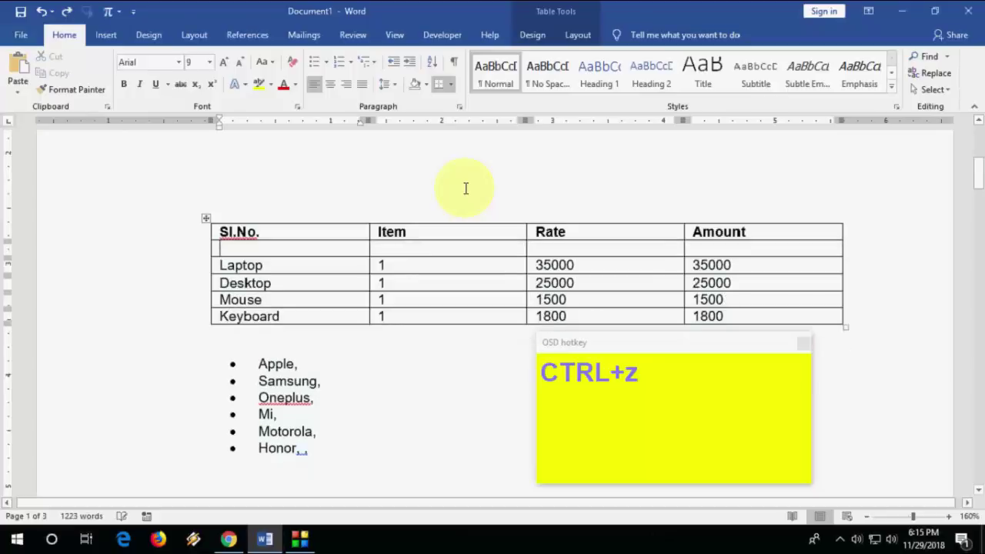
key("ctrl+z")
key("Up")
key("Tab")
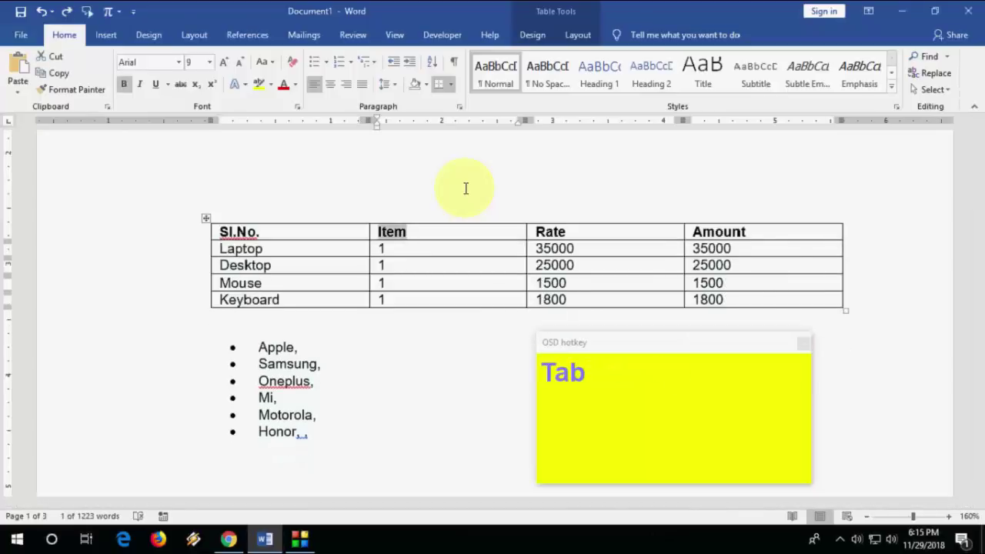
key("shift")
key("shift+Down")
key("shift+Down")
key("shift+Down")
key("shift+Down")
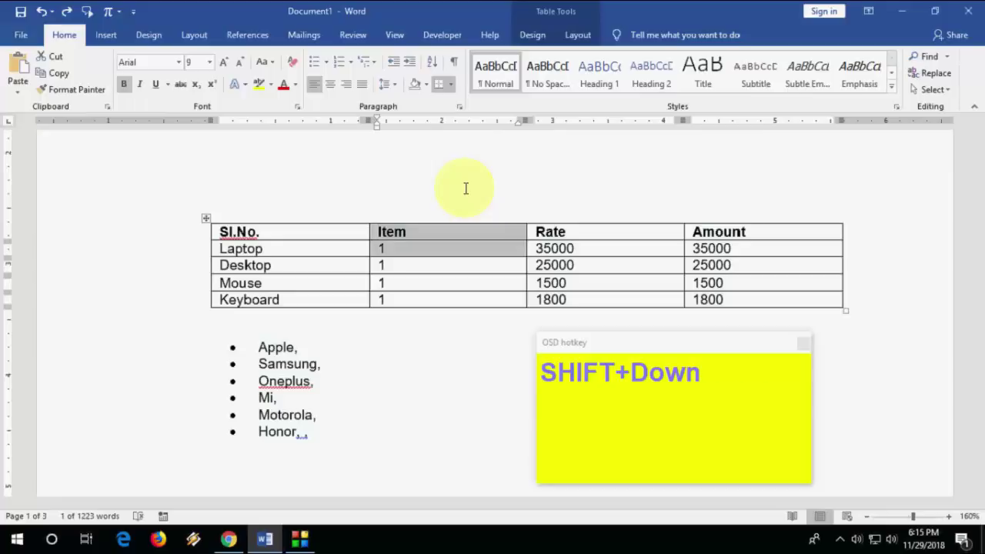
key("alt+a")
key("p")
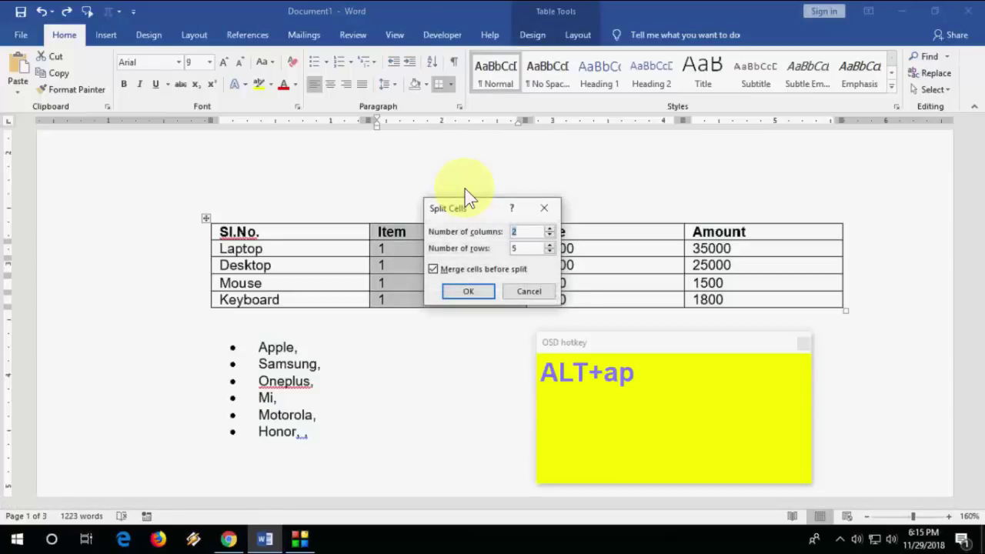
key("Return")
key("Left")
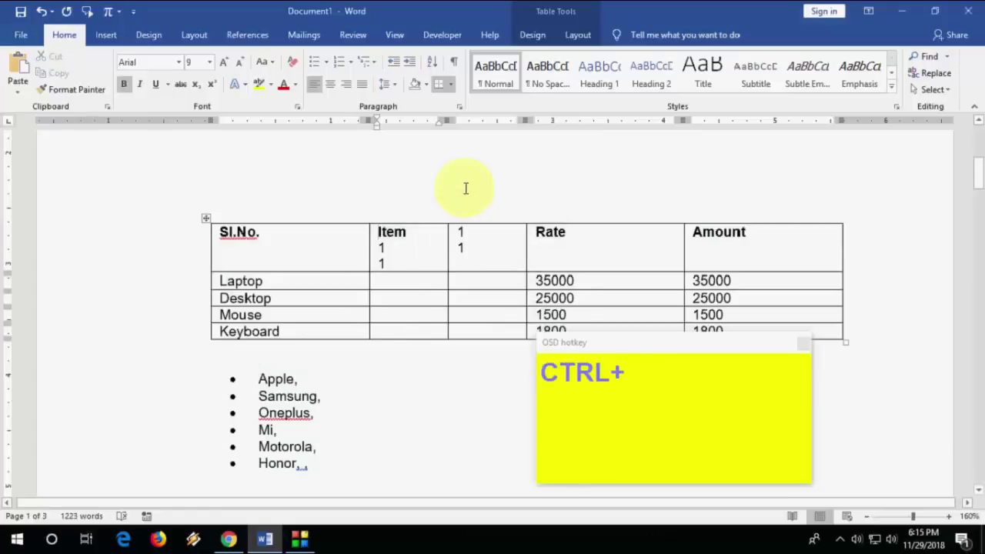
key("ctrl+z")
key("Left")
key("Down")
Replace the Laptop Amount 35000 with a =SUM(LEFT) formula giving 35001, then delete that result
key("Tab")
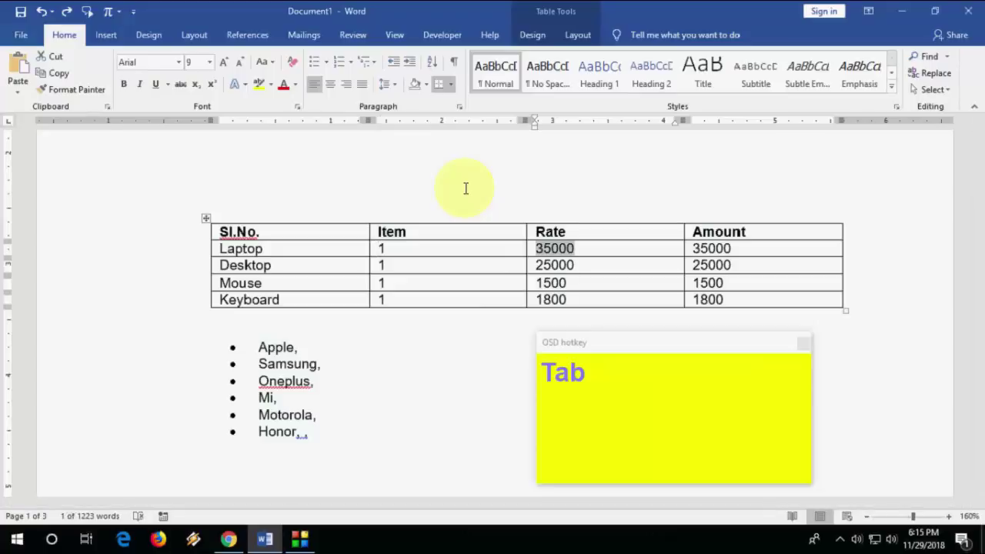
key("Tab")
key("Delete")
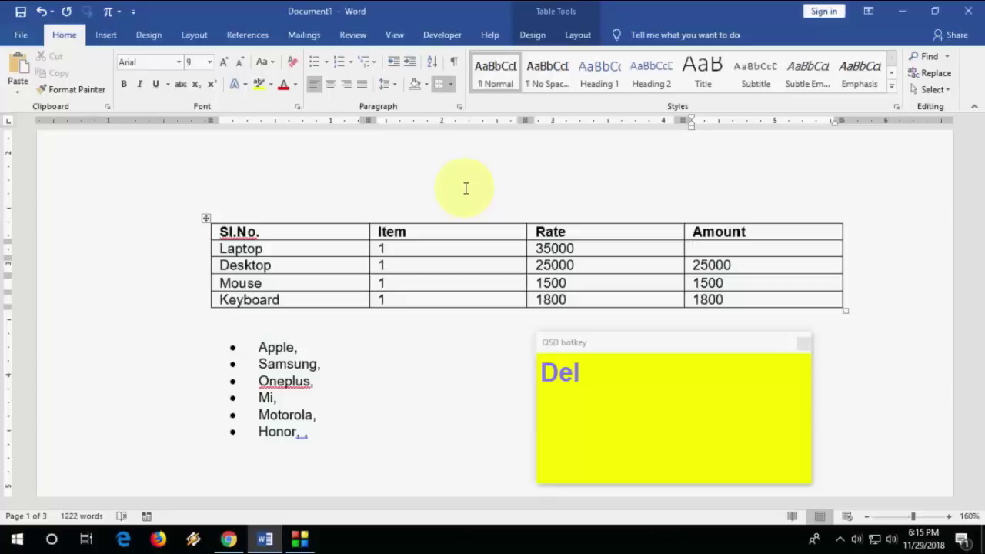
key("alt+a")
key("o")
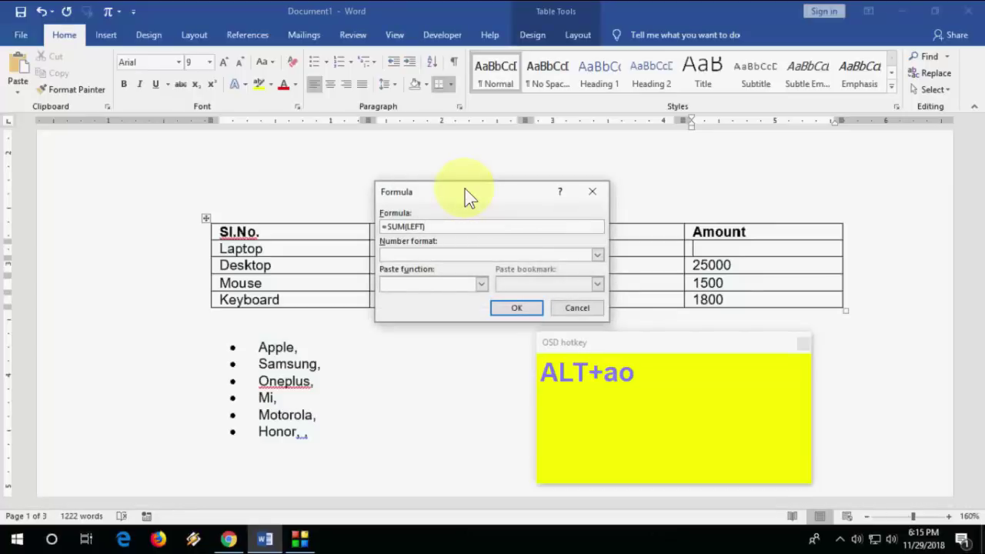
key("Return")
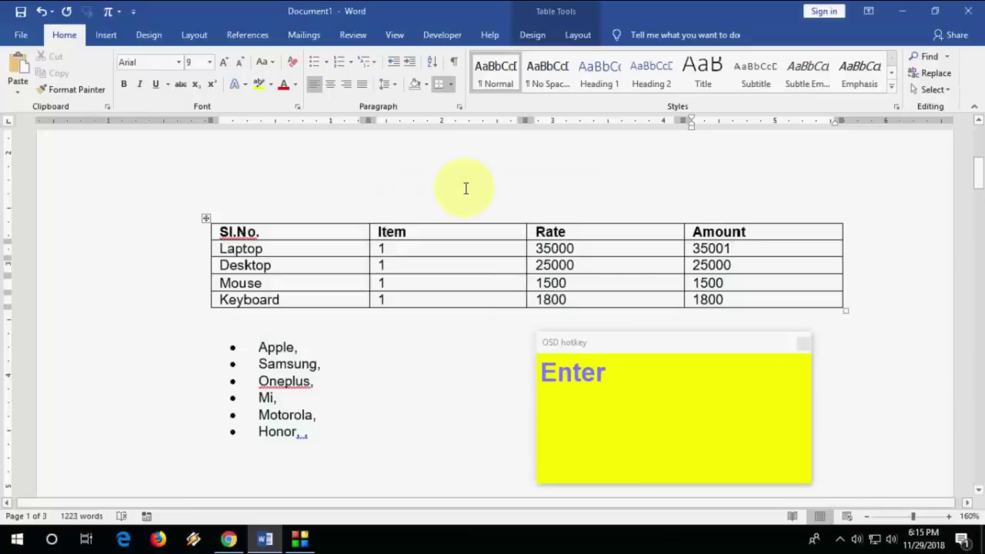
key("shift+Tab")
key("Tab")
key("Delete")
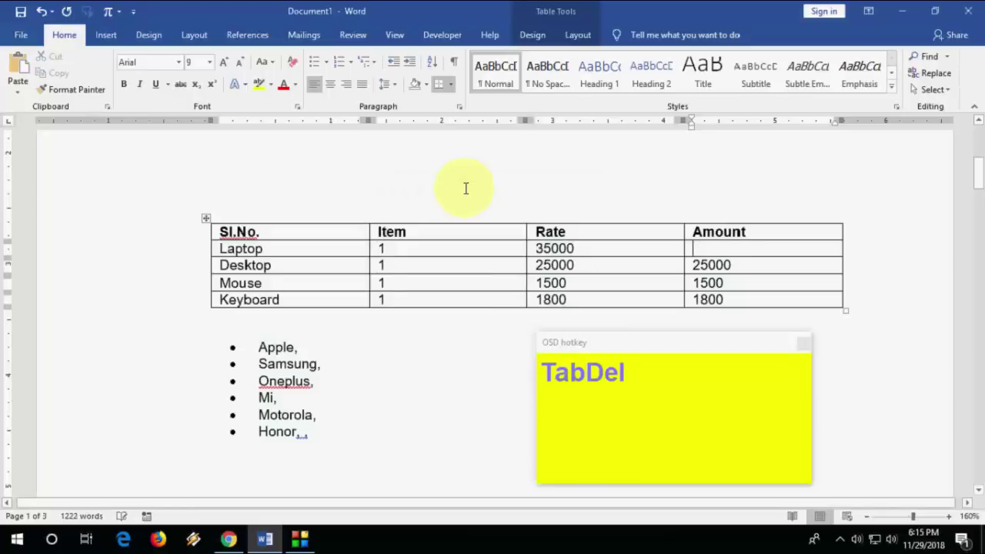
Insert =PRODUCT(LEFT) in the Laptop Amount cell, giving 35000
key("alt+a")
key("o")
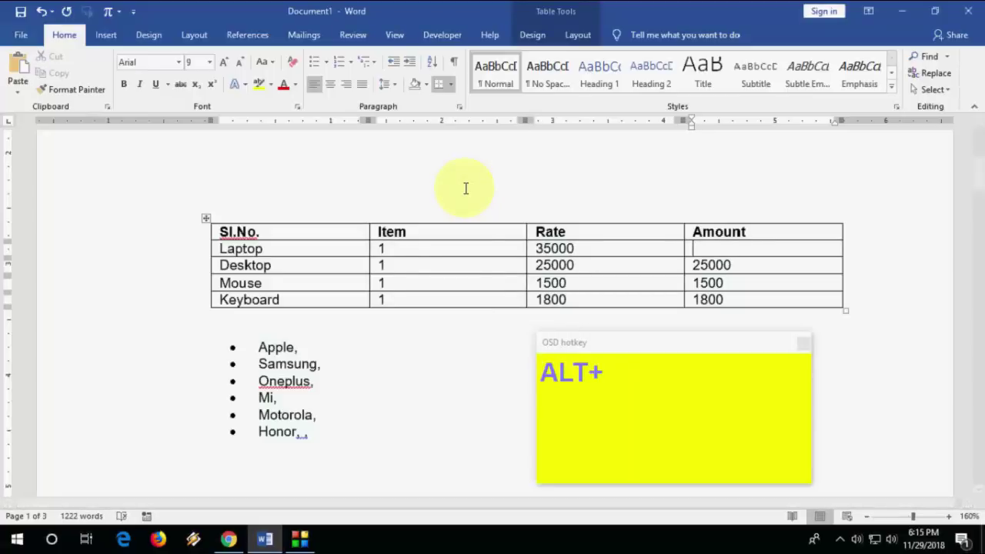
key("ctrl+shift+Right")
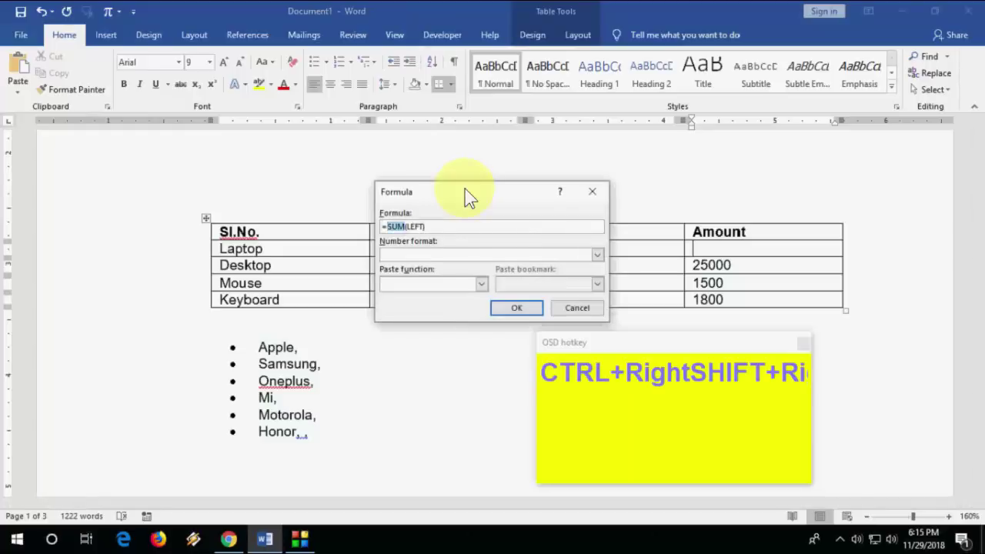
type("product")
key("Return")
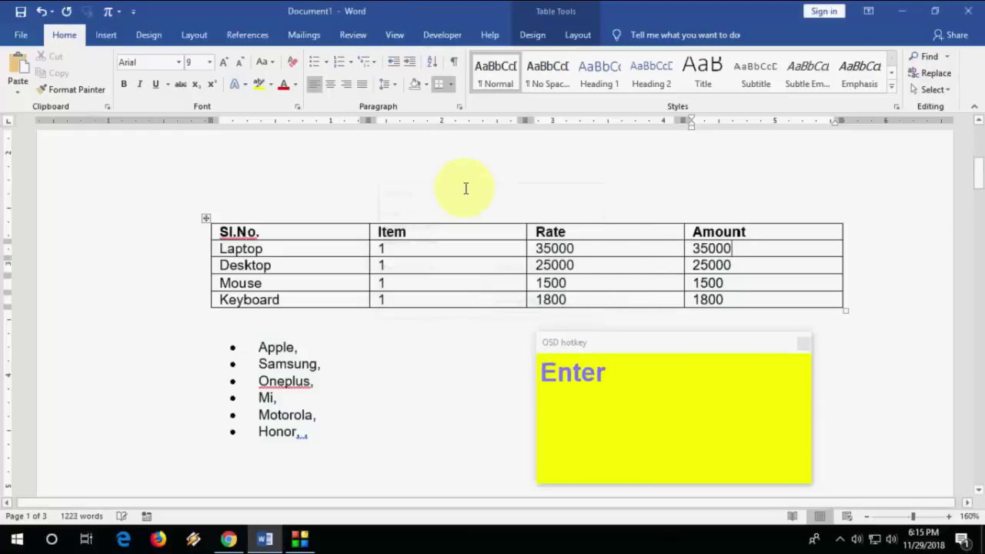
In the Formula dialog, browse the number formats and pick SUM from the Paste function list
key("alt+a")
key("o")
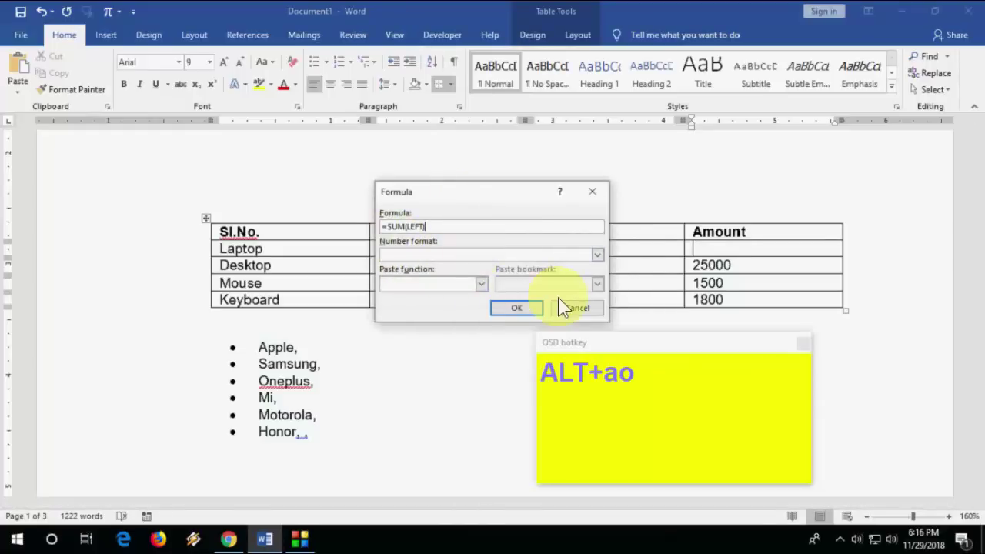
left_click(597, 255)
left_click(598, 255)
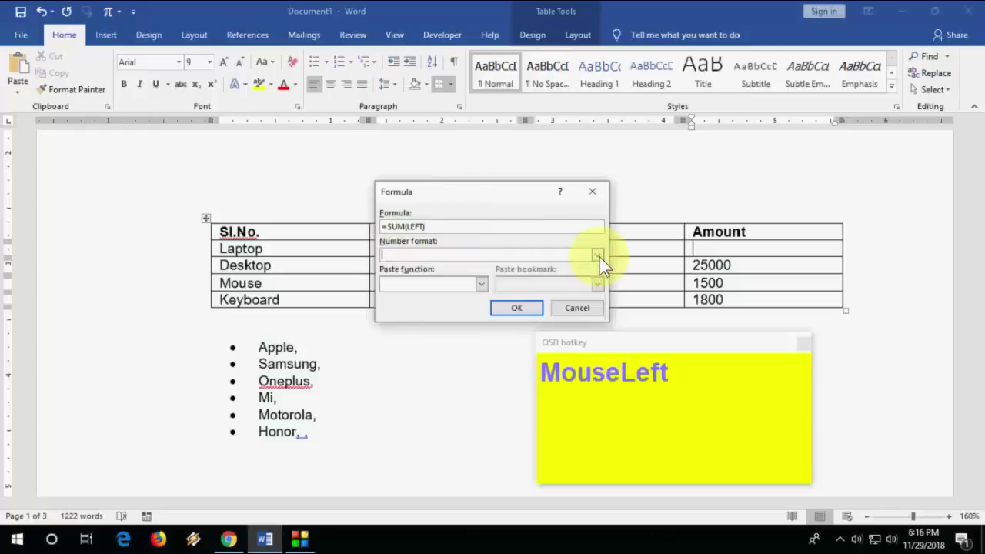
left_click(481, 284)
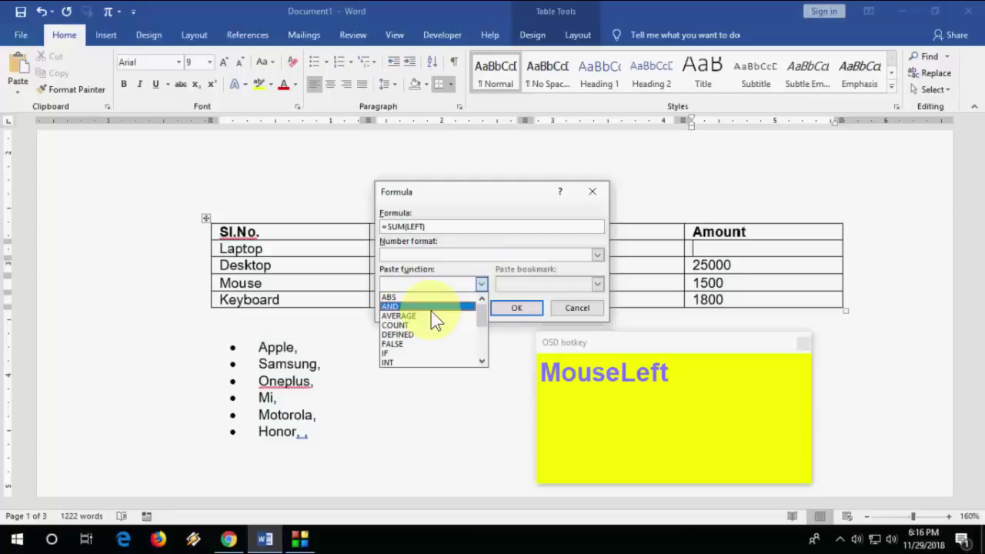
scroll(435, 355, "down", 5)
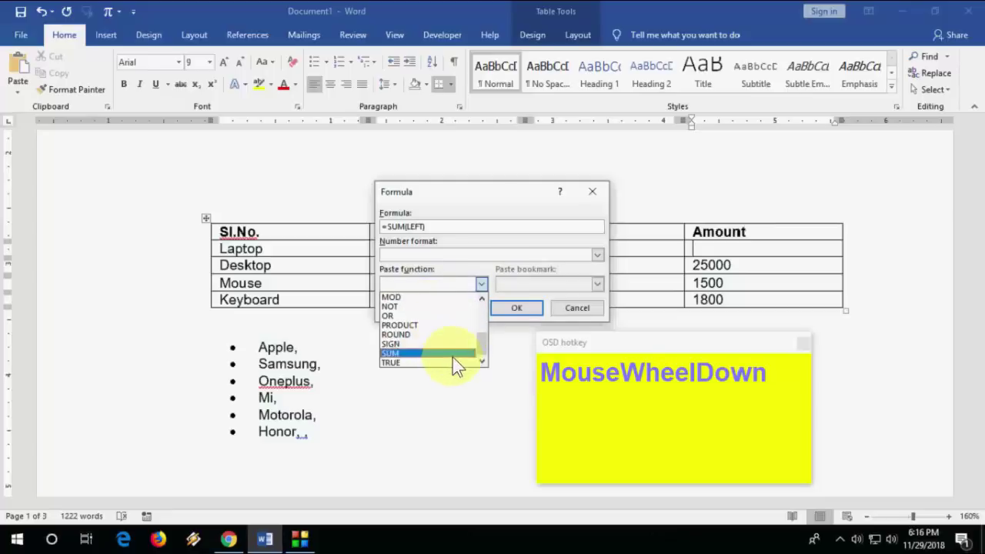
left_click(452, 355)
left_click(319, 244)
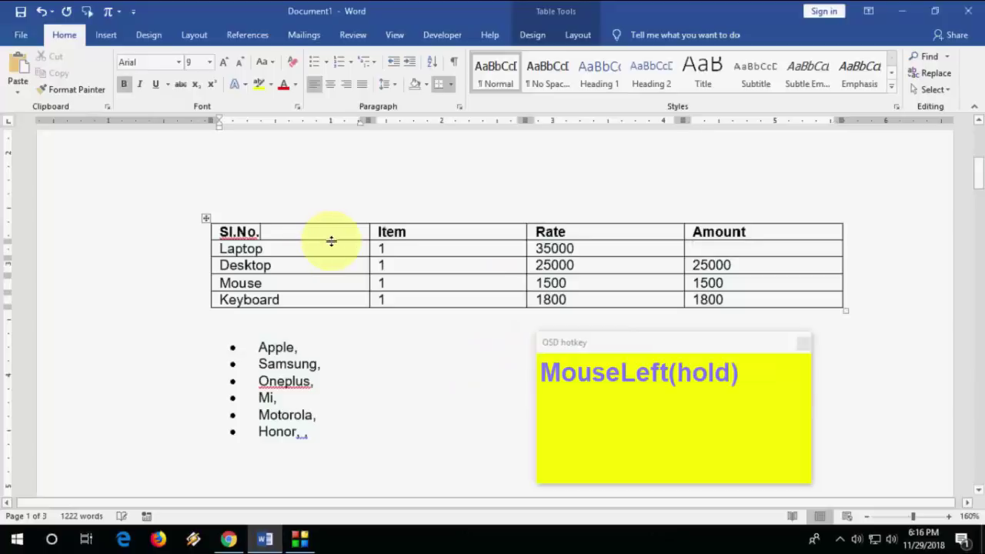
key("Down")
key("alt+shift+End")
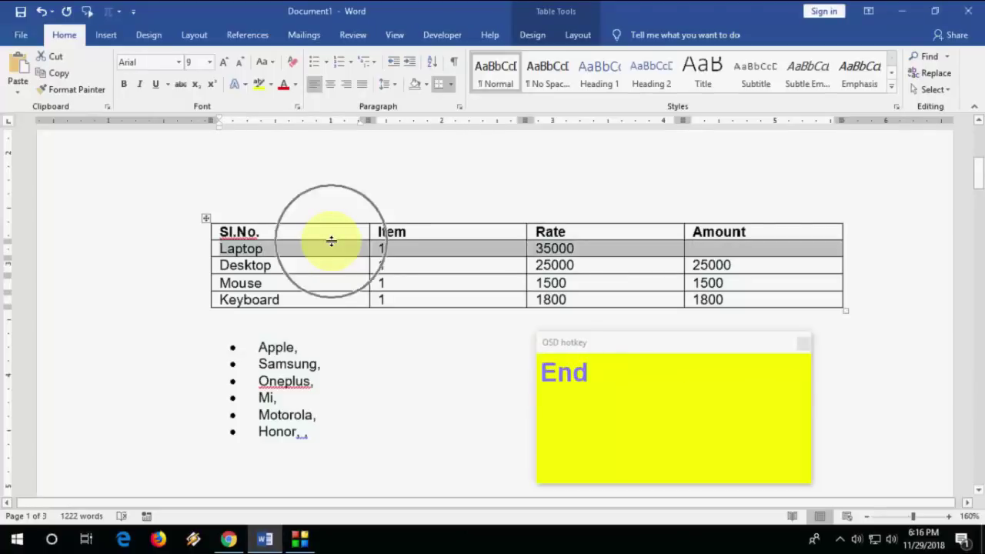
key("alt+a")
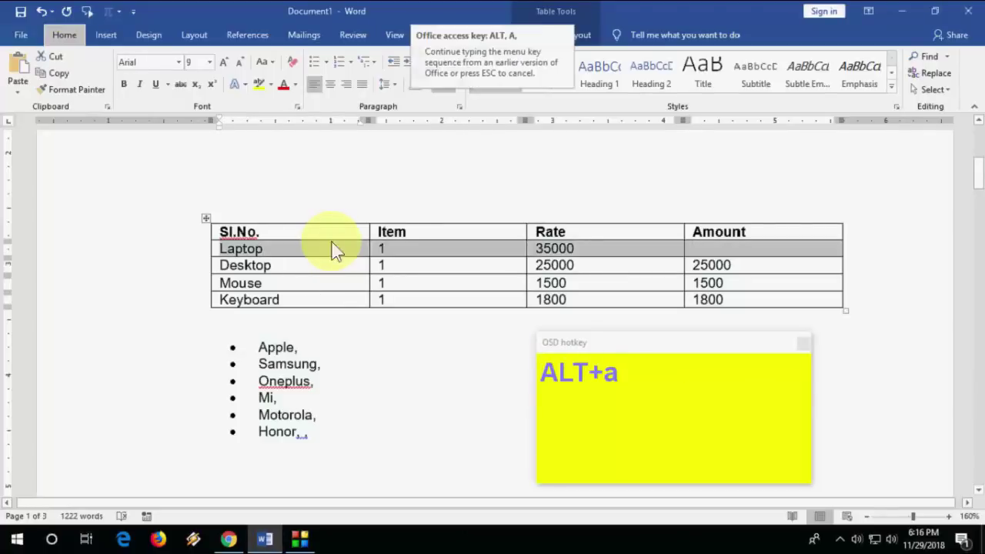
key("d")
key("r")
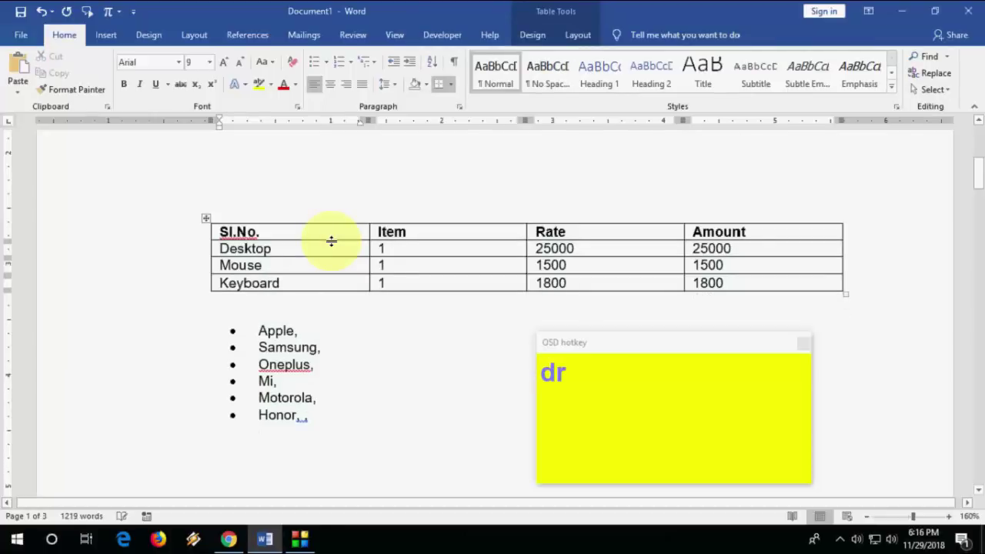
key("ctrl")
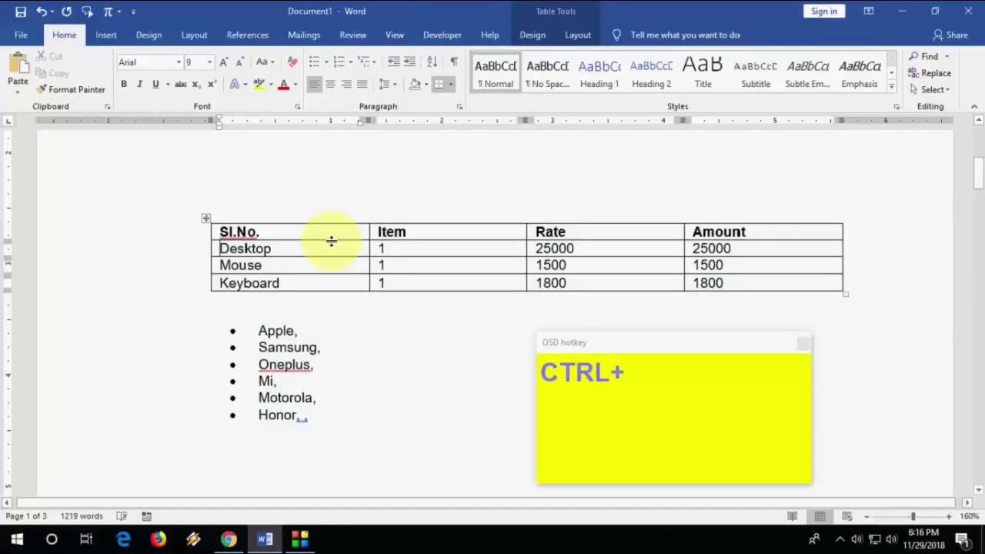
key("ctrl+z")
key("alt+a")
key("d")
key("r")
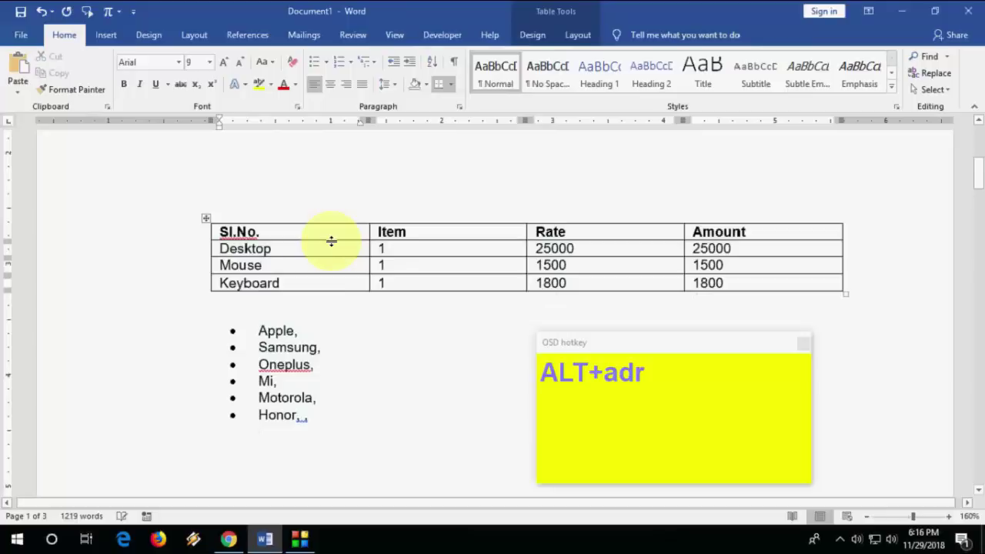
key("ctrl+z")
key("Up")
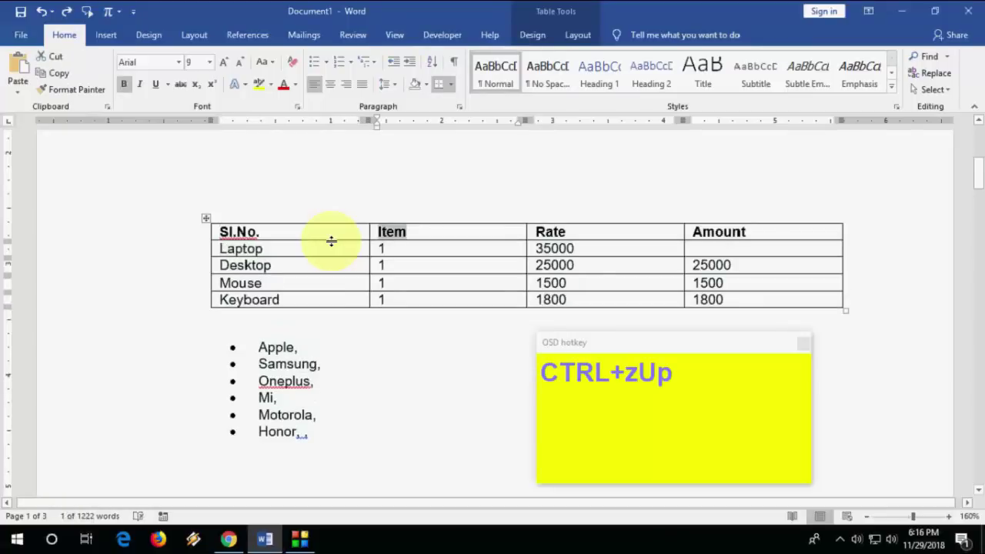
key("alt+shift+Page_Down")
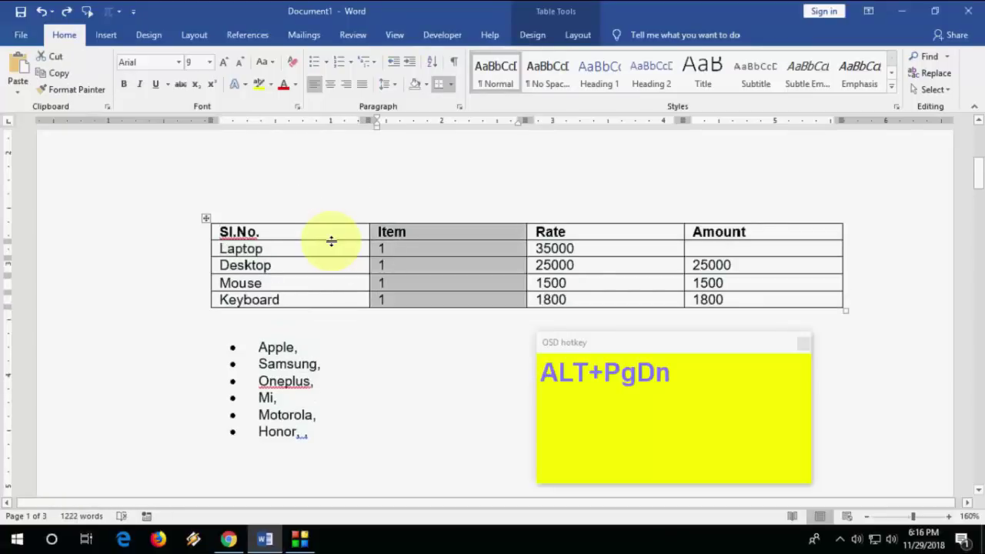
key("alt+a")
key("d")
key("c")
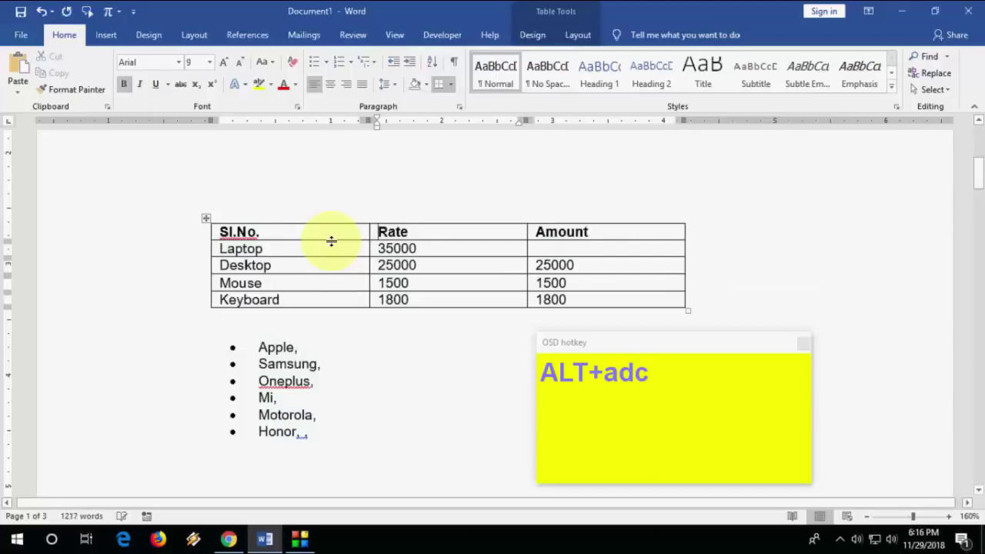
key("ctrl")
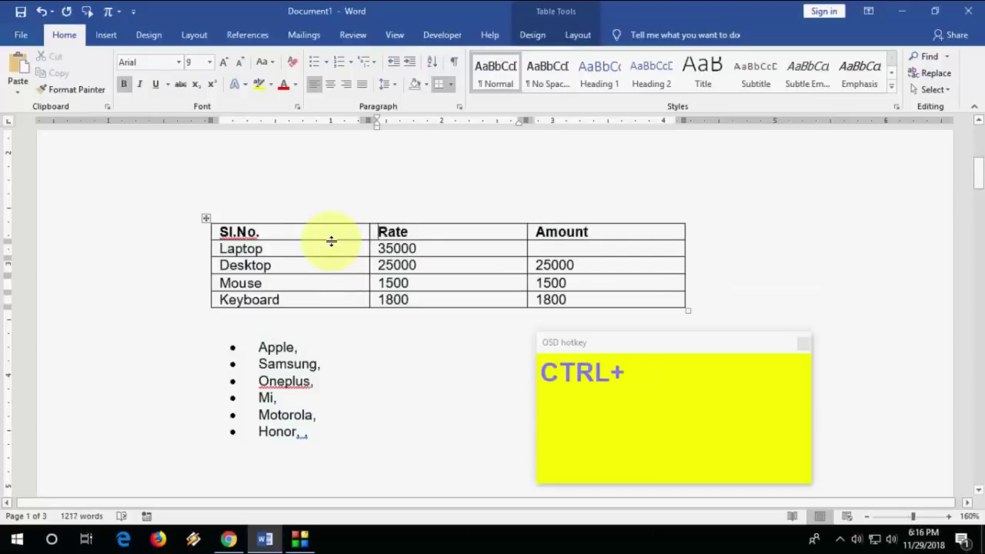
key("ctrl+z")
key("Down")
key("Up")
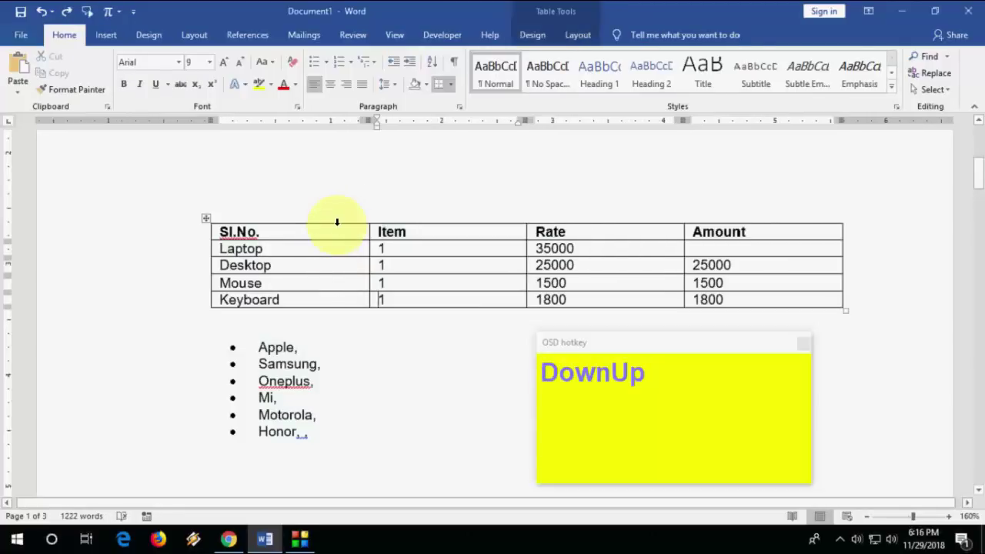
key("Up")
key("Left")
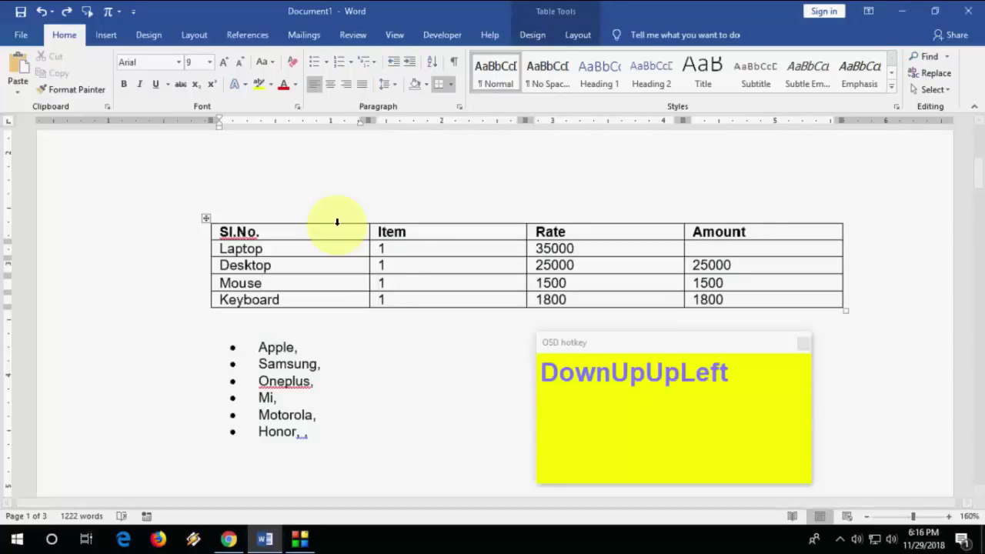
key("Home")
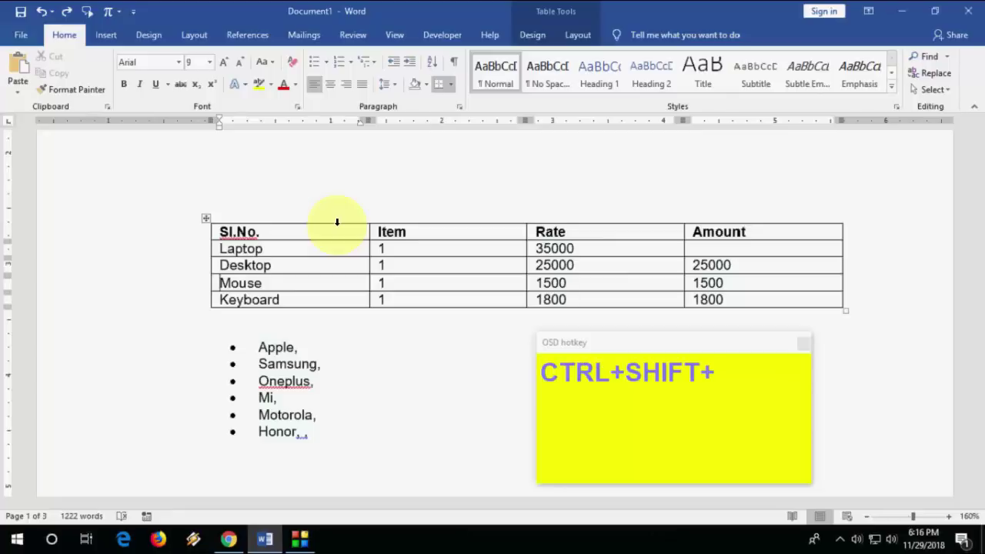
Split the table above the Mouse row with Ctrl+Shift+Enter and undo it, twice
key("ctrl+shift+Return")
key("ctrl+z")
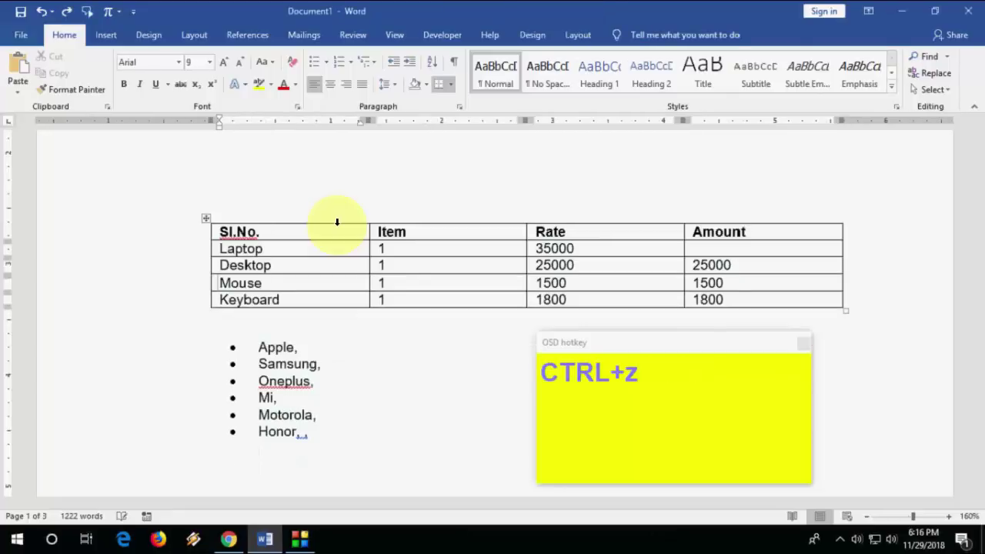
key("ctrl+shift+Return")
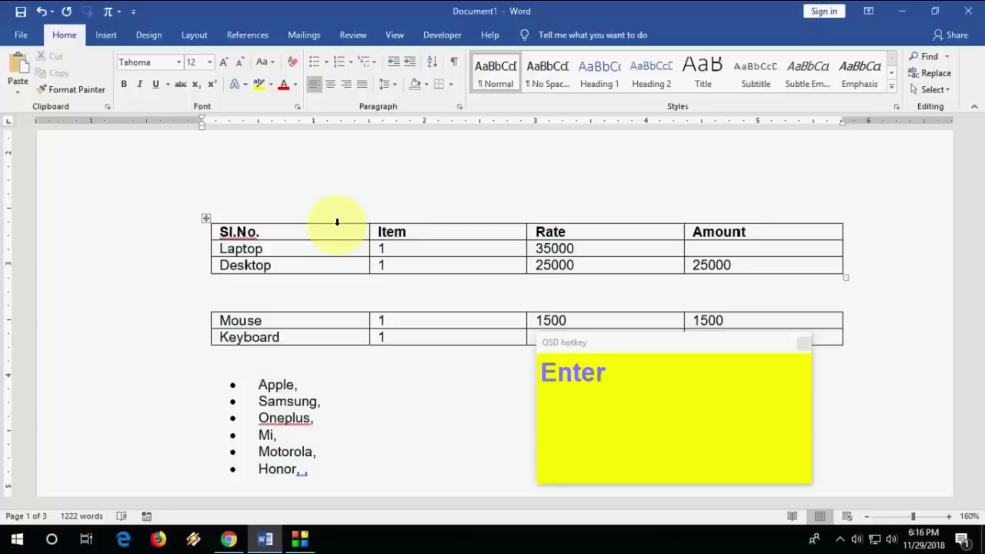
key("ctrl+z")
Delete the 1800 values from the Keyboard row's Rate and Amount cells
key("Tab")
key("Tab")
key("Tab")
key("Tab")
key("Tab")
key("Tab")
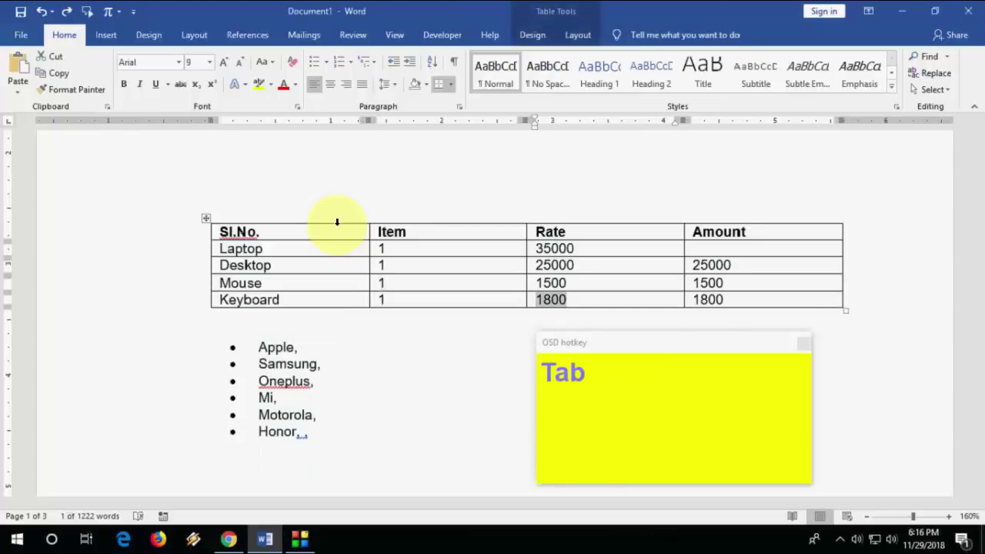
key("Delete")
key("Tab")
key("Delete")
Merge the Keyboard row's Rate and Amount cells, then undo the merge
key("Right")
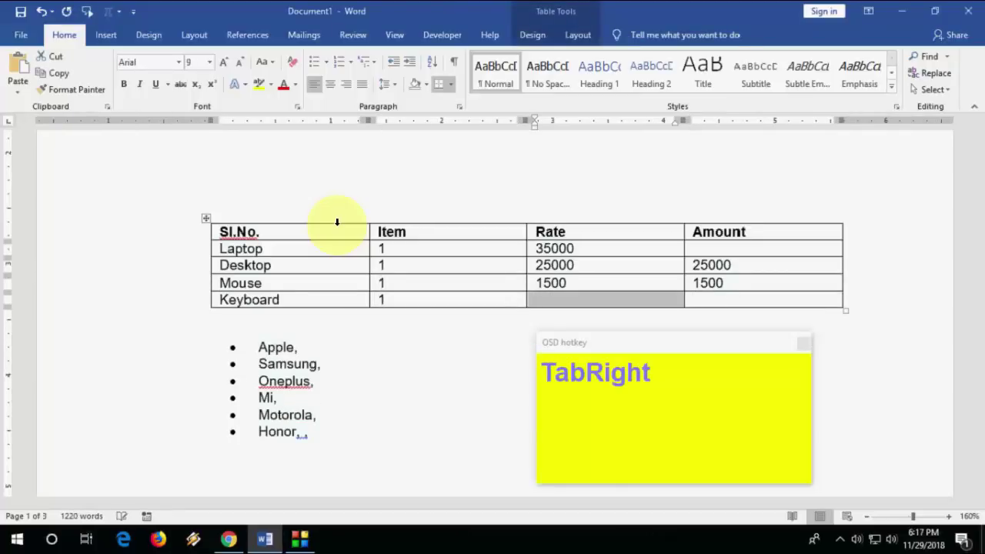
key("Right")
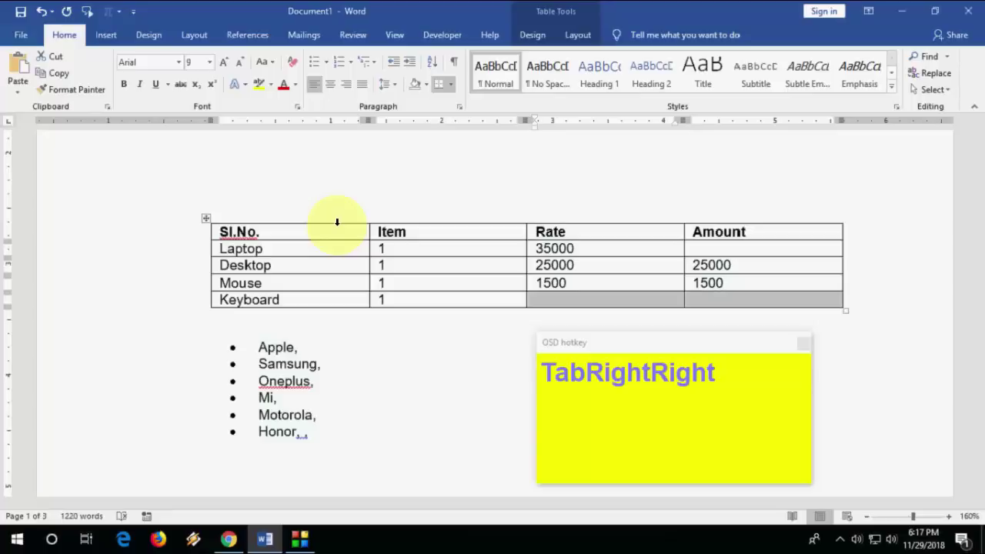
key("alt")
key("a")
key("m")
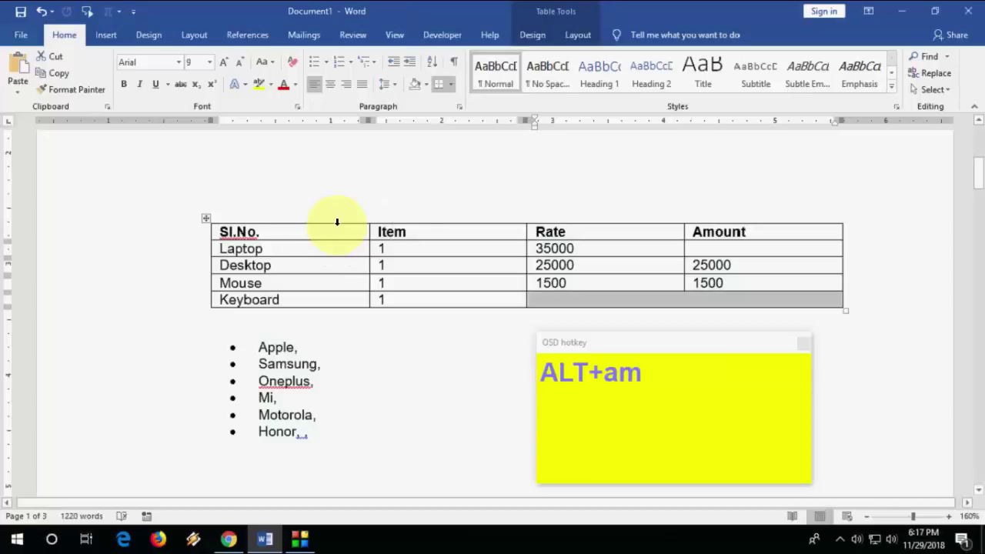
key("ctrl+z")
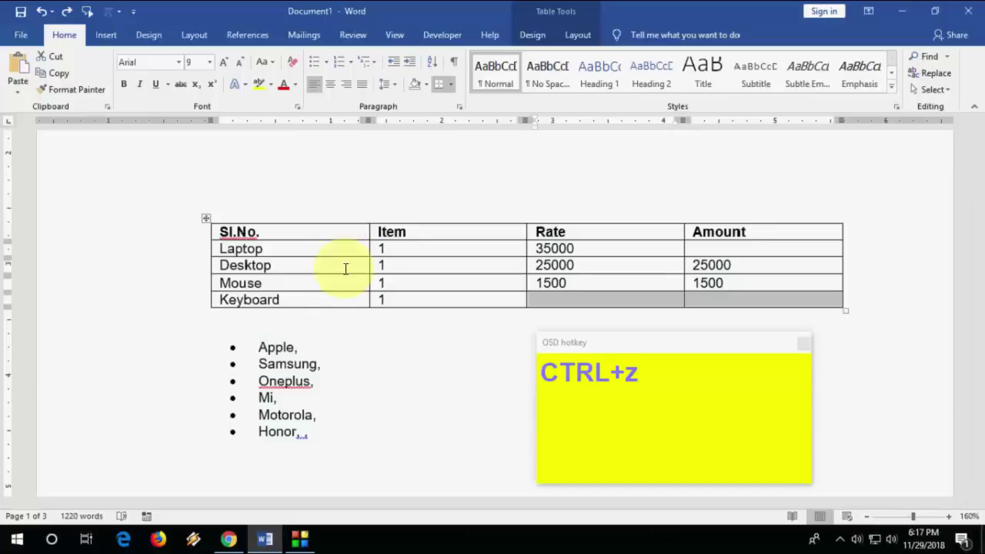
scroll(331, 308, "down", 2)
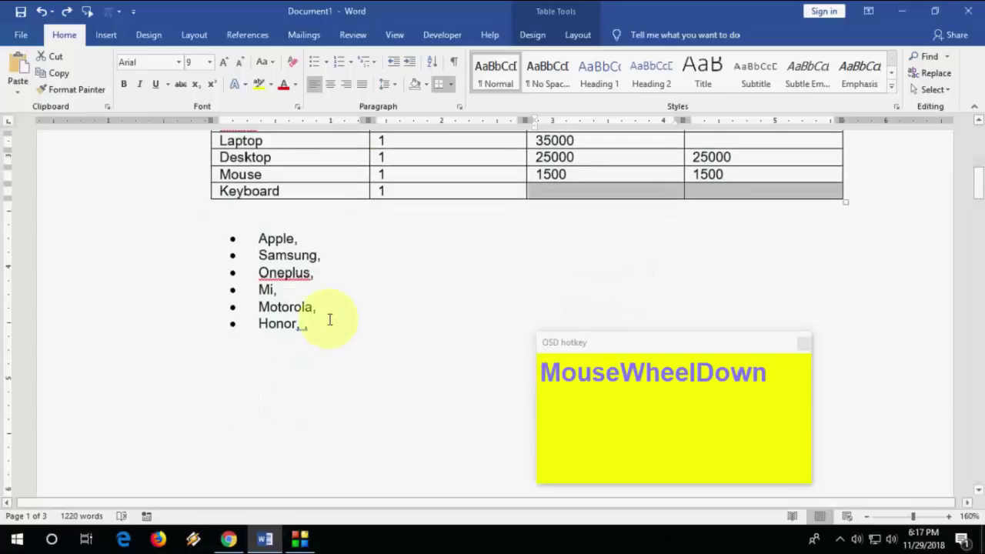
left_click(279, 274)
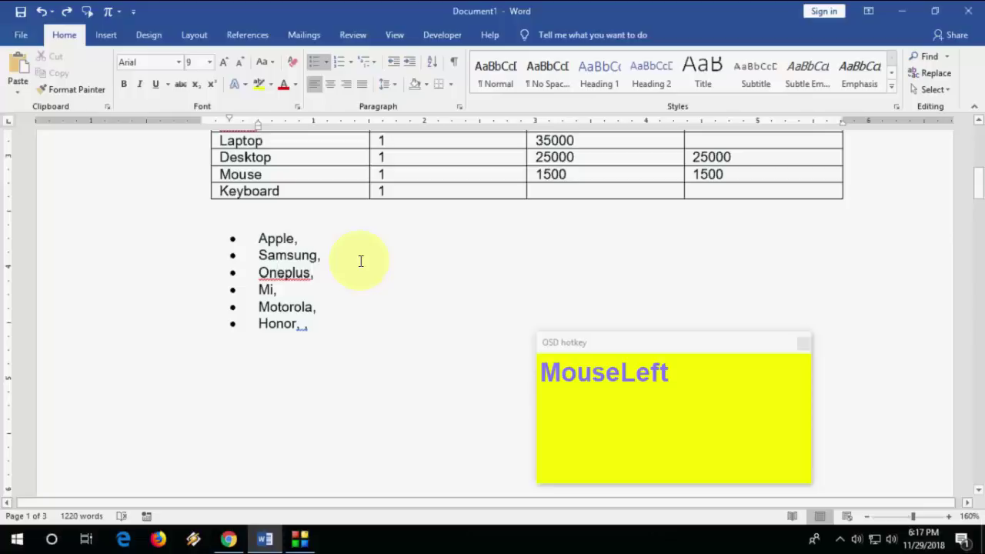
key("shift+F10")
key("Escape")
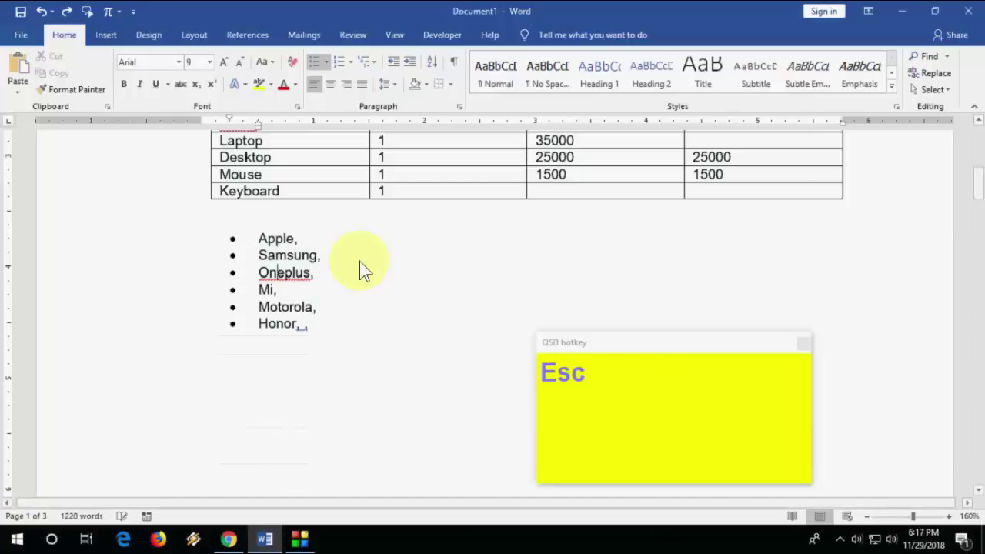
key("shift+F10")
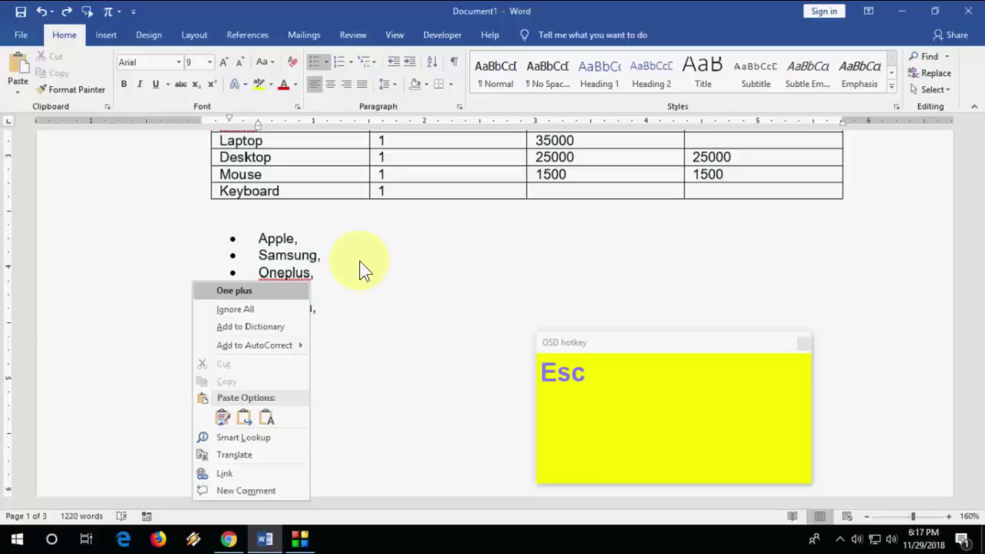
Cycle the page-2 paragraph through single, double and finally 1.5 line spacing
scroll(308, 233, "up", 5)
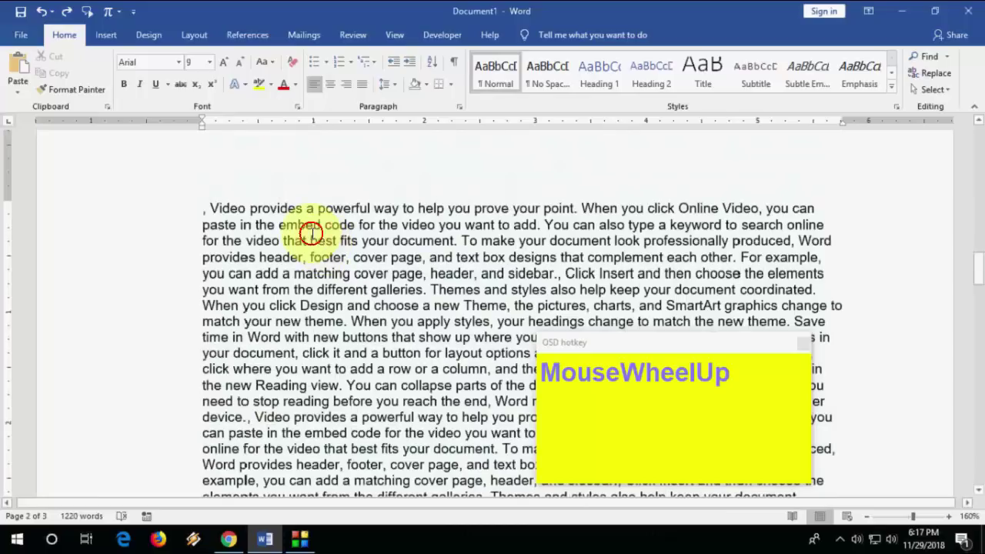
left_click(312, 234)
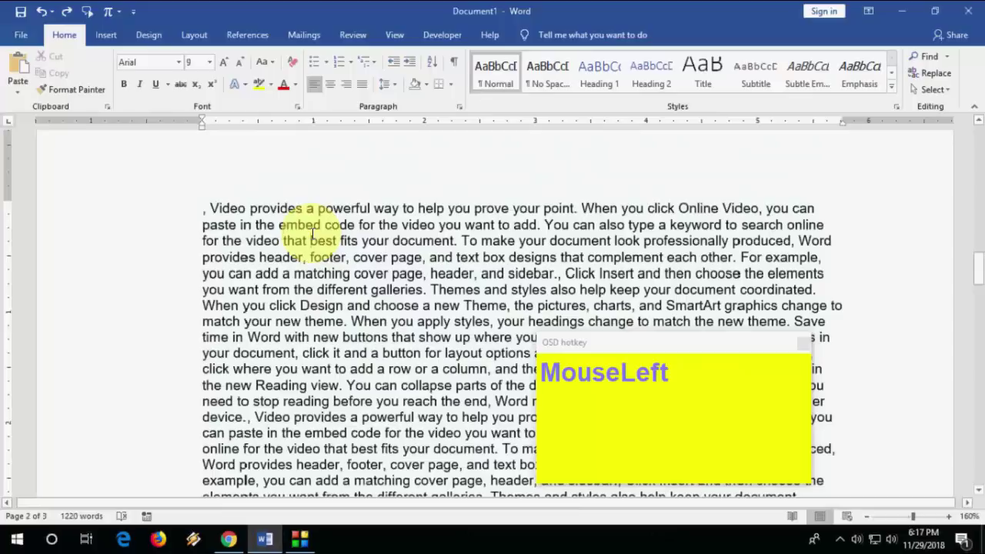
key("ctrl+1")
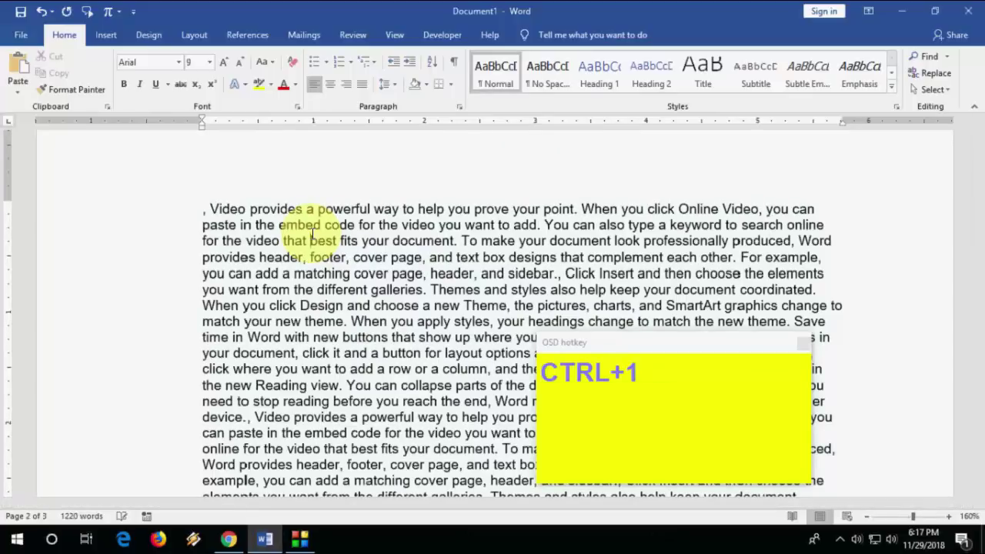
key("ctrl+2")
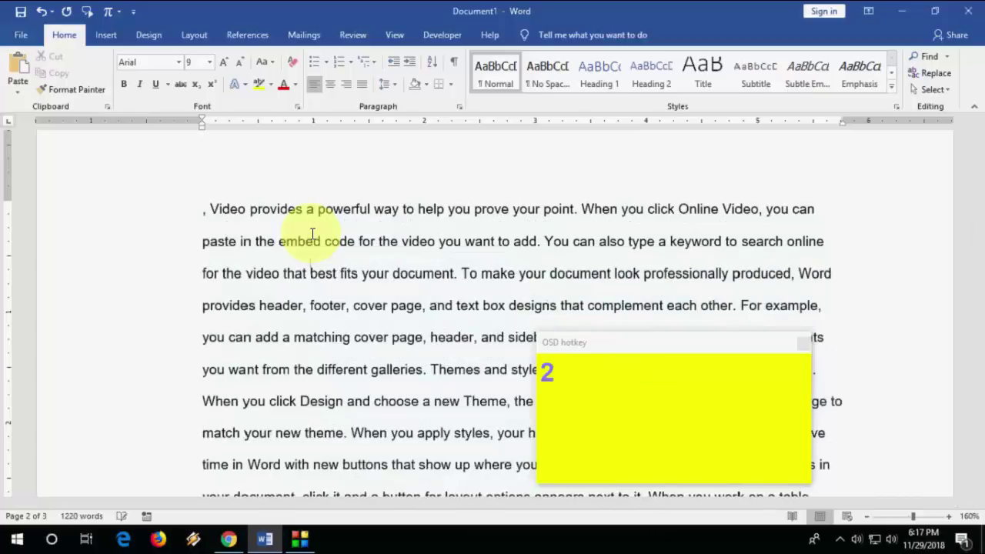
key("ctrl+5")
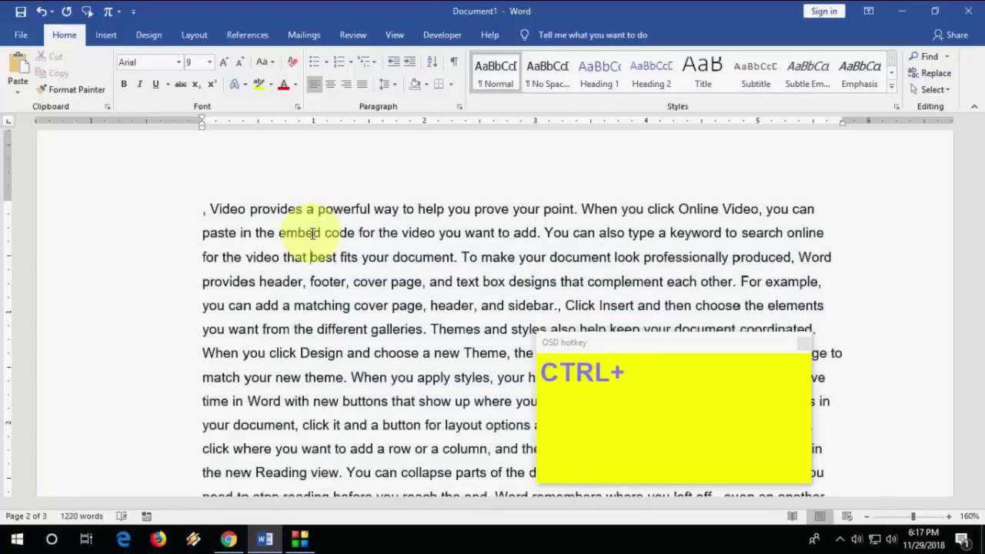
Check the word count (3 pages, 1,220 words, 25 paragraphs) and close it
left_click(270, 209)
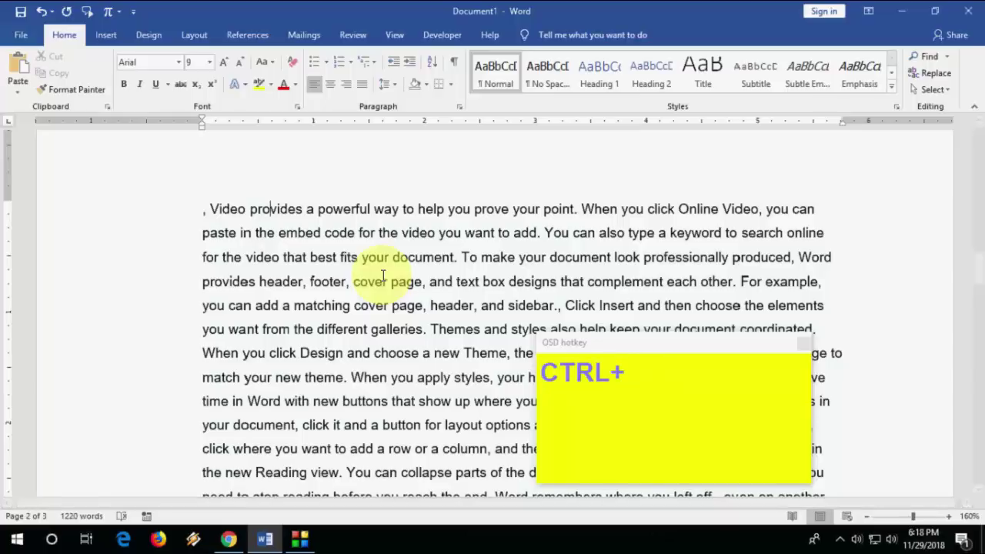
key("ctrl+shift+g")
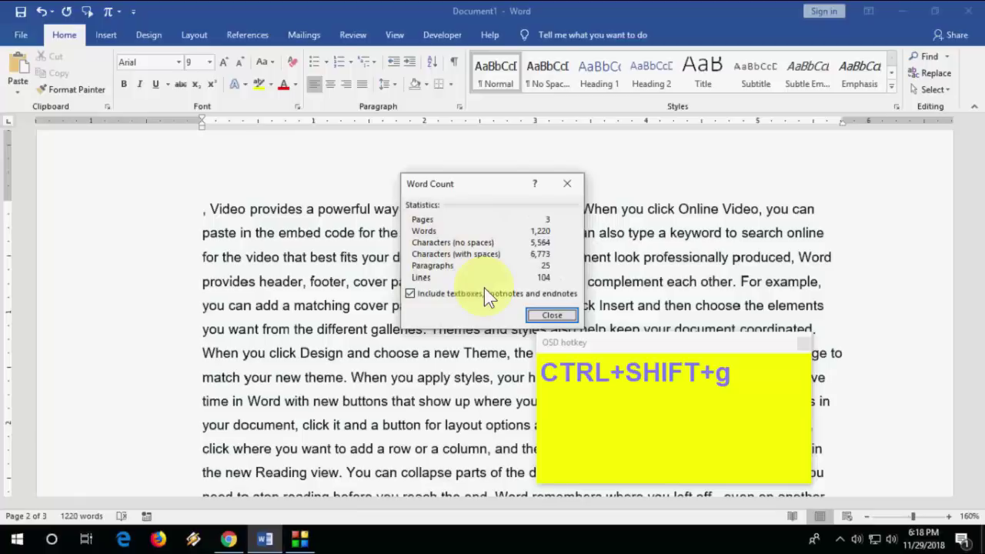
left_click(554, 314)
scroll(383, 267, "up", 3)
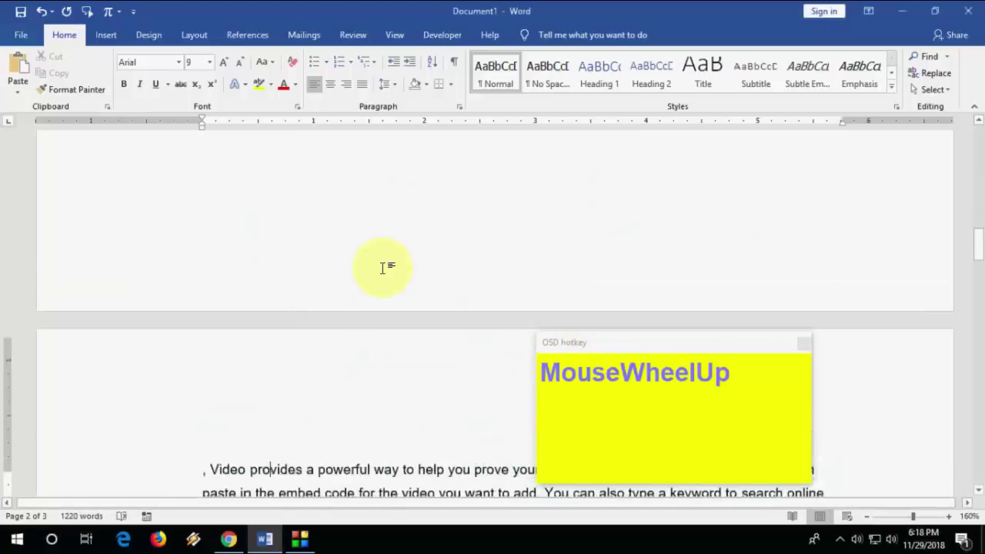
scroll(325, 275, "up", 5)
scroll(270, 256, "down", 3)
scroll(263, 204, "up", 1)
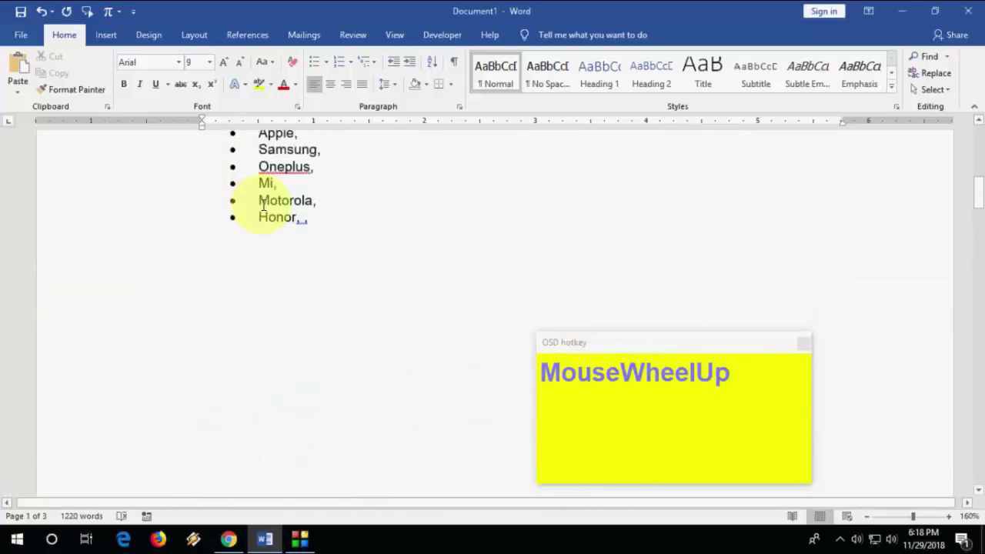
scroll(263, 204, "up", 1)
left_click(260, 221)
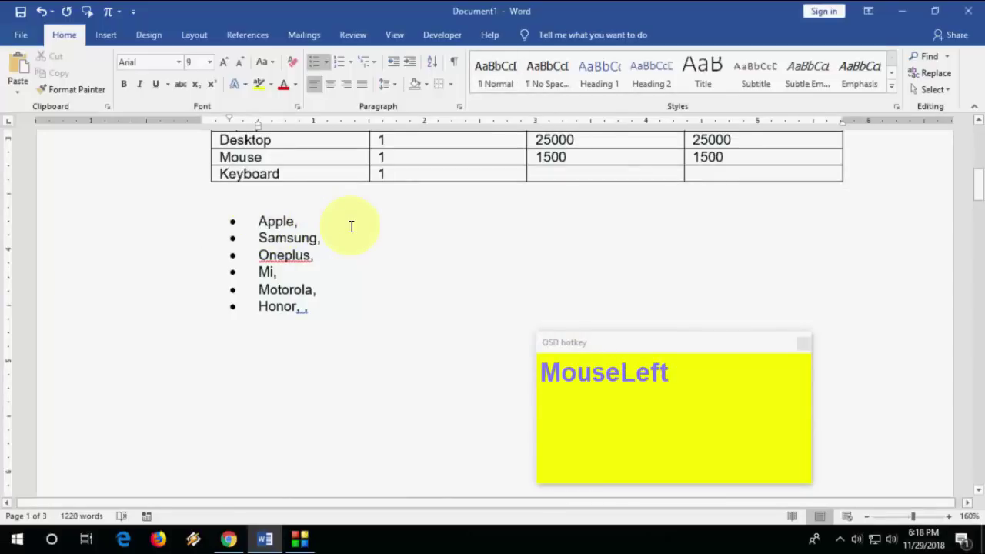
key("shift+Down")
key("shift+Down")
key("shift+Down")
key("shift+Down")
key("shift+Down")
key("shift+Down")
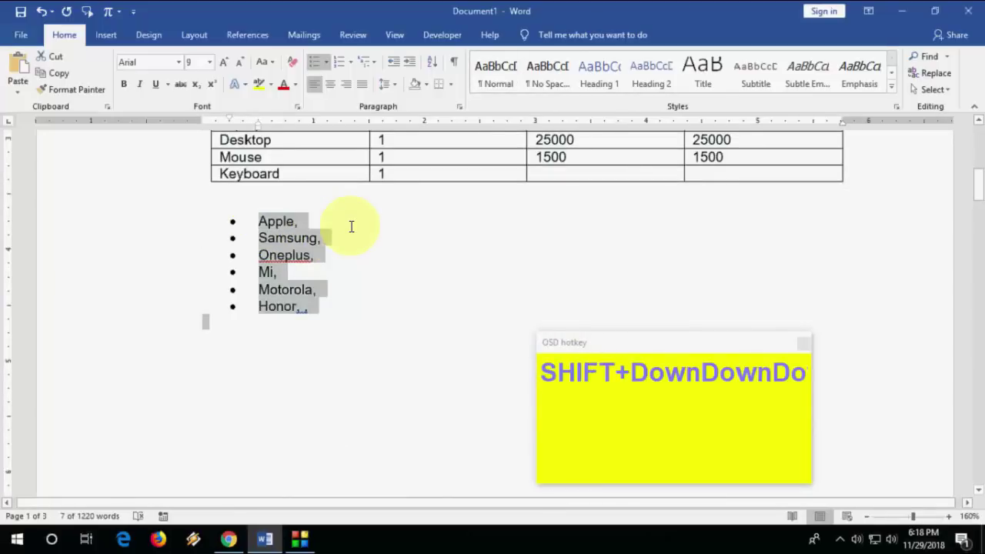
key("shift+Left")
key("alt")
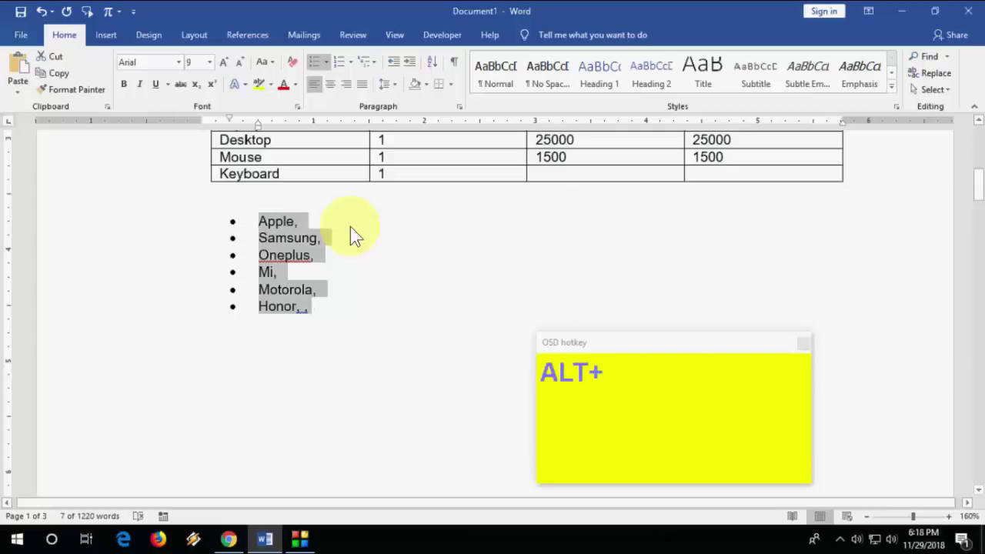
key("a")
key("s")
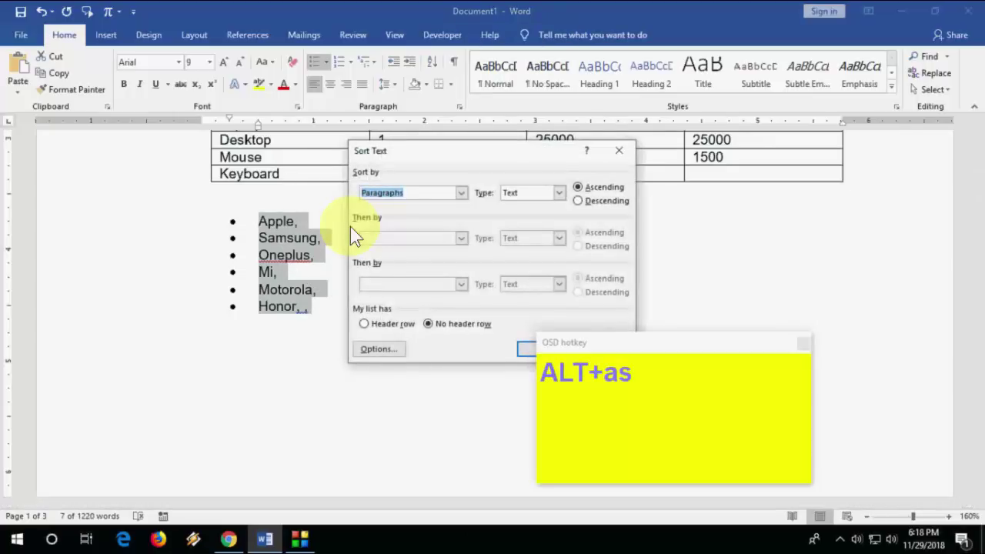
key("Return")
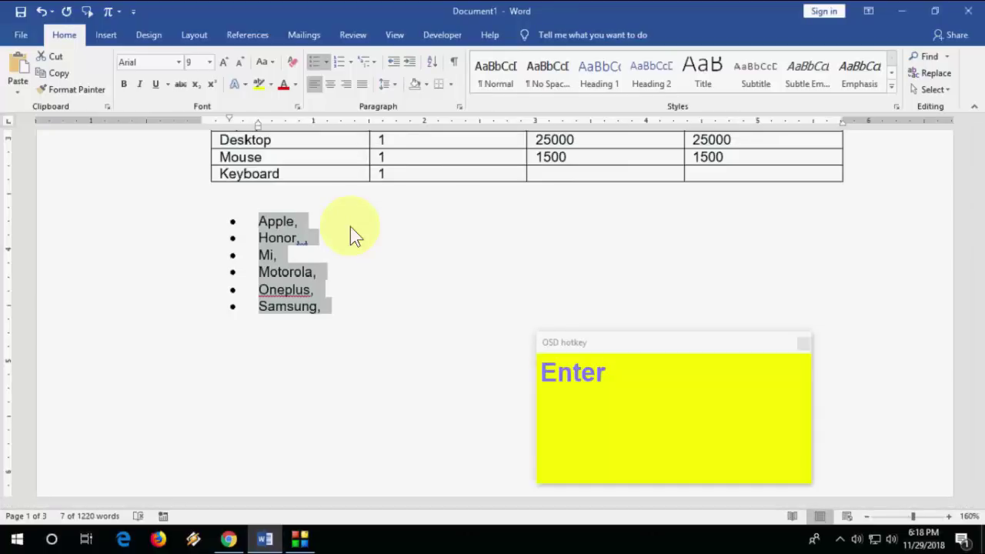
key("ctrl+z")
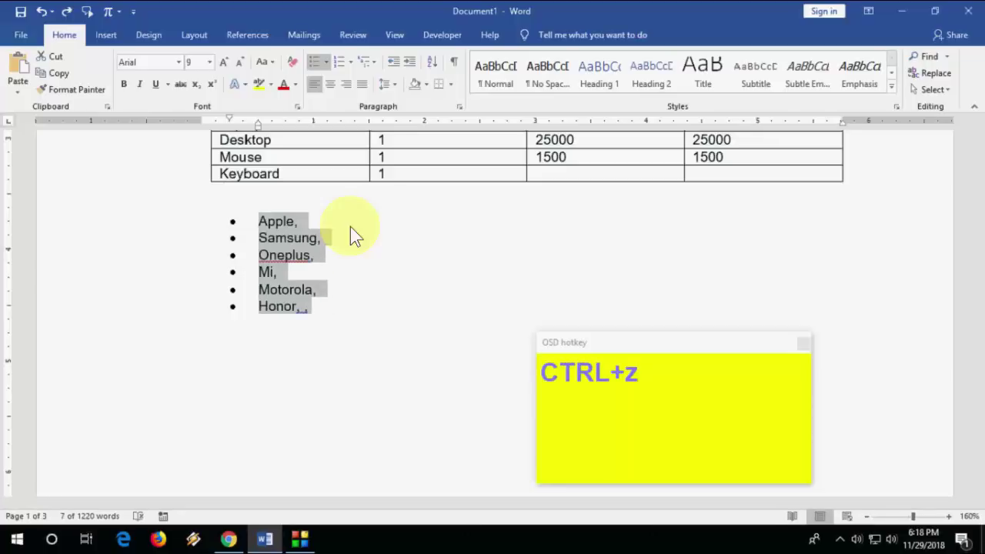